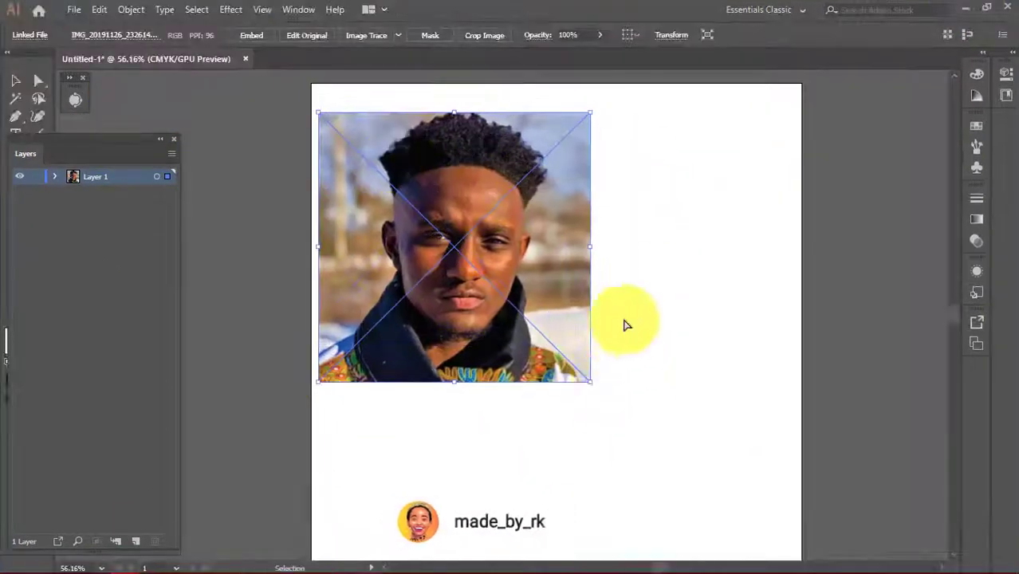
Enlarge the portrait photo, duplicate and lock its layer, and move the Layers panel aside
{"action": "mouse_move", "coordinate": [625, 325]}
{"action": "left_mouse_down"}
{"action": "mouse_move", "coordinate": [803, 534]}
{"action": "mouse_move", "coordinate": [769, 531]}
{"action": "left_mouse_up"}
{"action": "left_click_drag", "start_coordinate": [95, 177], "coordinate": [137, 542]}
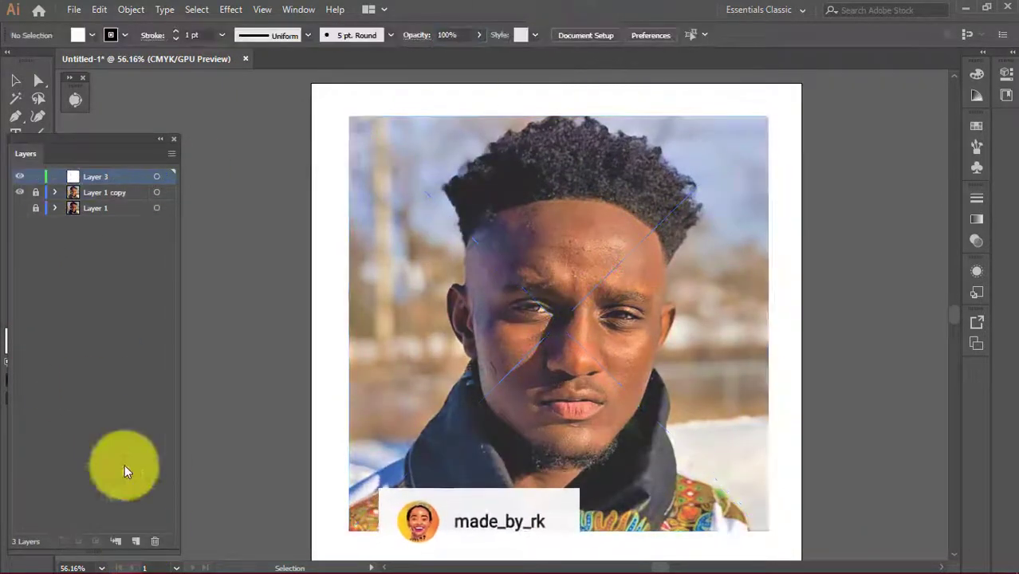
{"action": "left_click_drag", "start_coordinate": [19, 123], "coordinate": [155, 505]}
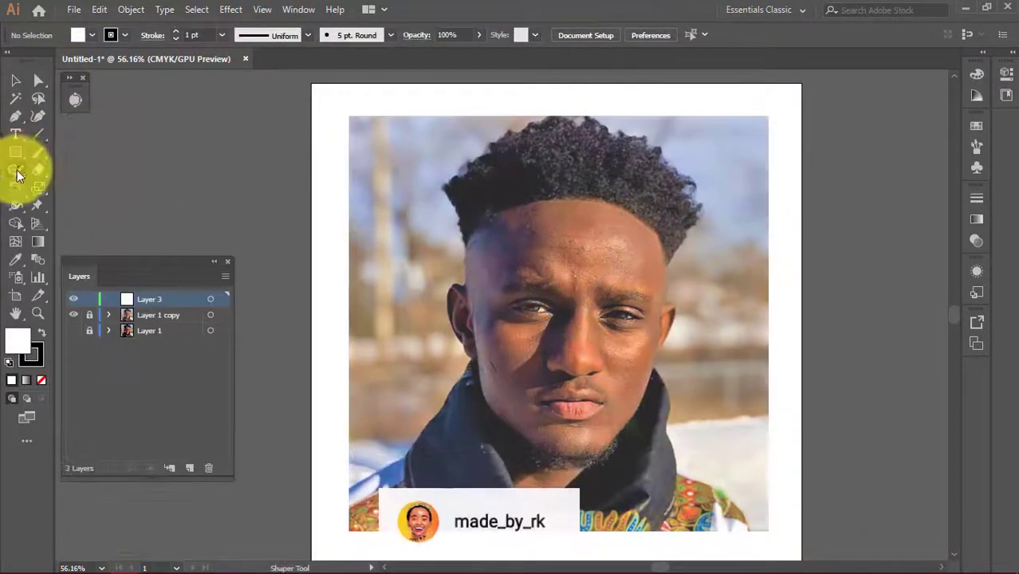
Hide the photo copy and draw a long, very thin ellipse near the artboard top
{"action": "left_click", "coordinate": [15, 151]}
{"action": "left_click", "coordinate": [74, 315]}
{"action": "left_click_drag", "start_coordinate": [342, 109], "coordinate": [493, 111]}
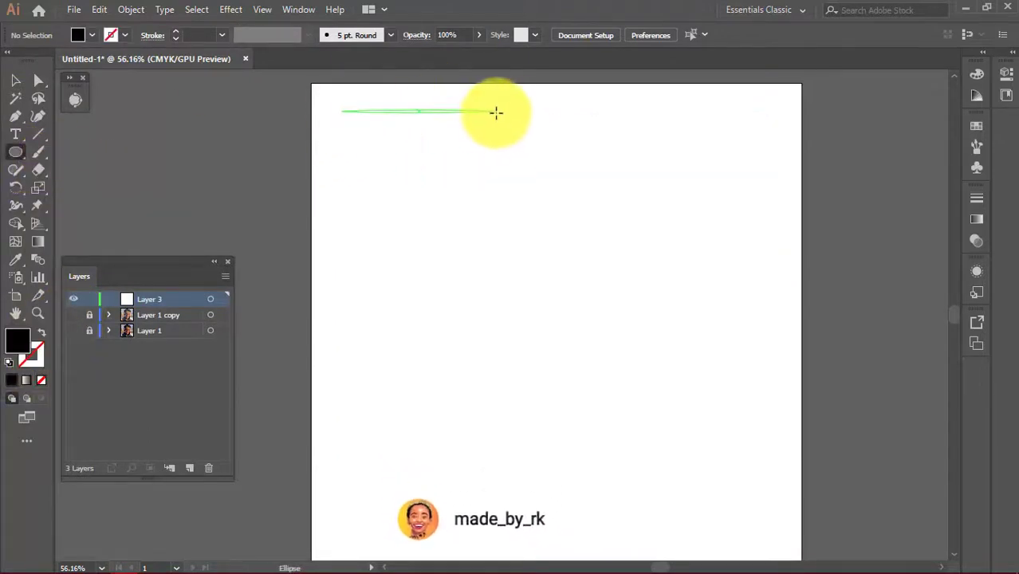
{"action": "key", "text": "ctrl+equal"}
{"action": "key", "text": "ctrl+equal"}
{"action": "key", "text": "ctrl+equal"}
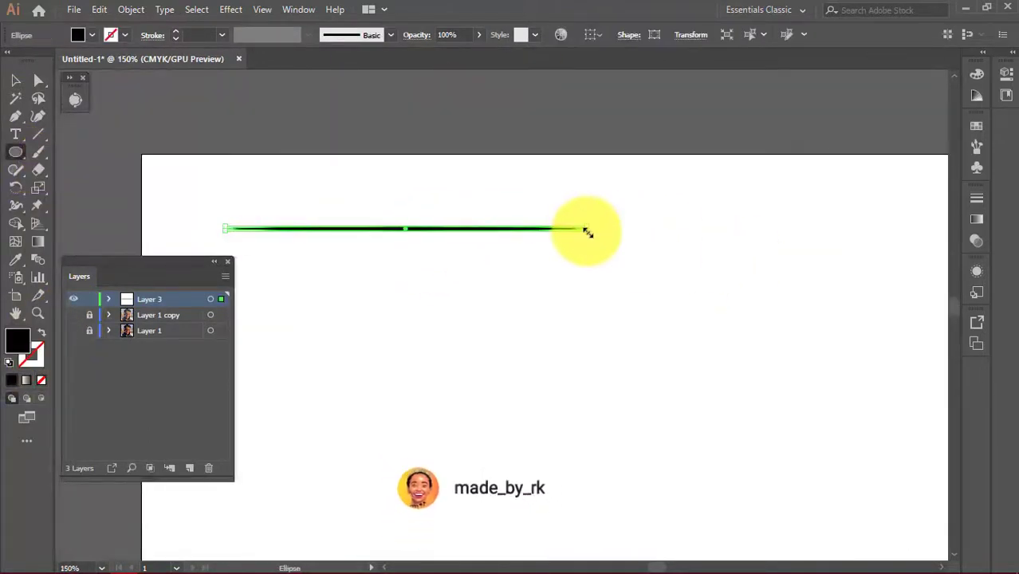
{"action": "key", "text": "ctrl+minus"}
Turn the thin ellipse into a new Art Brush with Pressure width
{"action": "left_click", "coordinate": [390, 35]}
{"action": "left_click", "coordinate": [345, 145]}
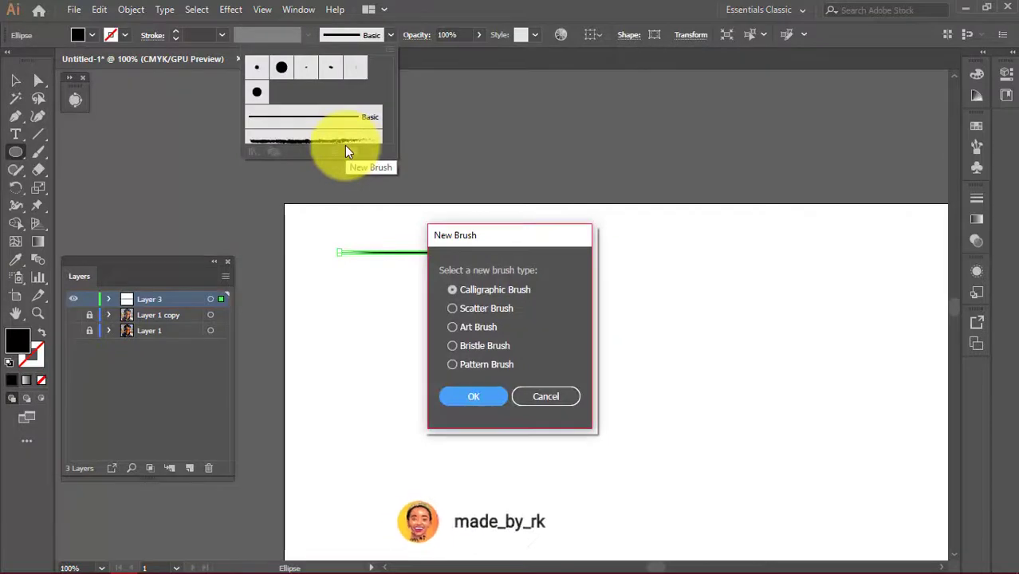
{"action": "left_click", "coordinate": [473, 397]}
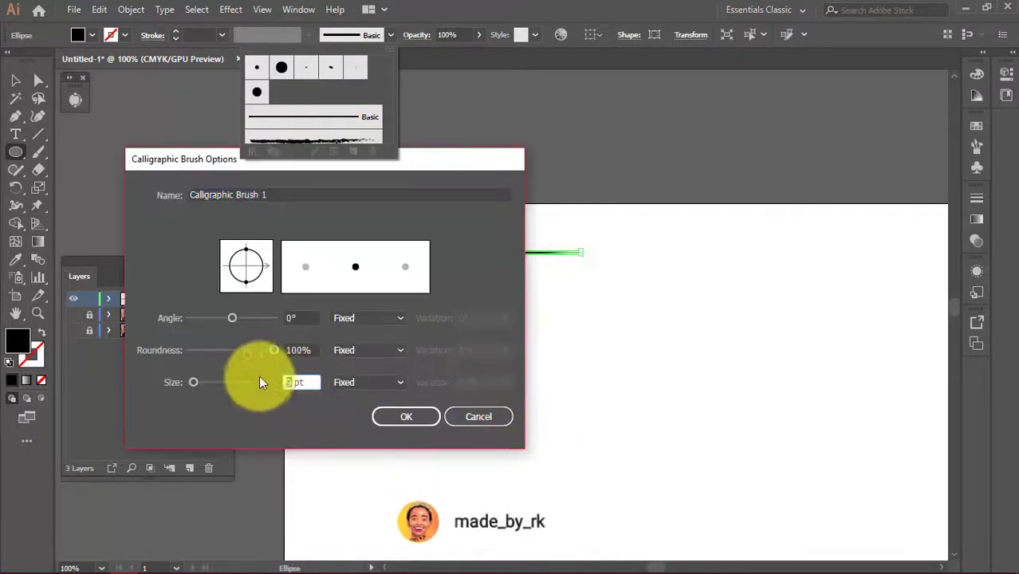
{"action": "left_click", "coordinate": [478, 416]}
{"action": "left_click", "coordinate": [455, 325]}
{"action": "left_click", "coordinate": [473, 395]}
{"action": "left_click", "coordinate": [514, 152]}
{"action": "left_click", "coordinate": [489, 198]}
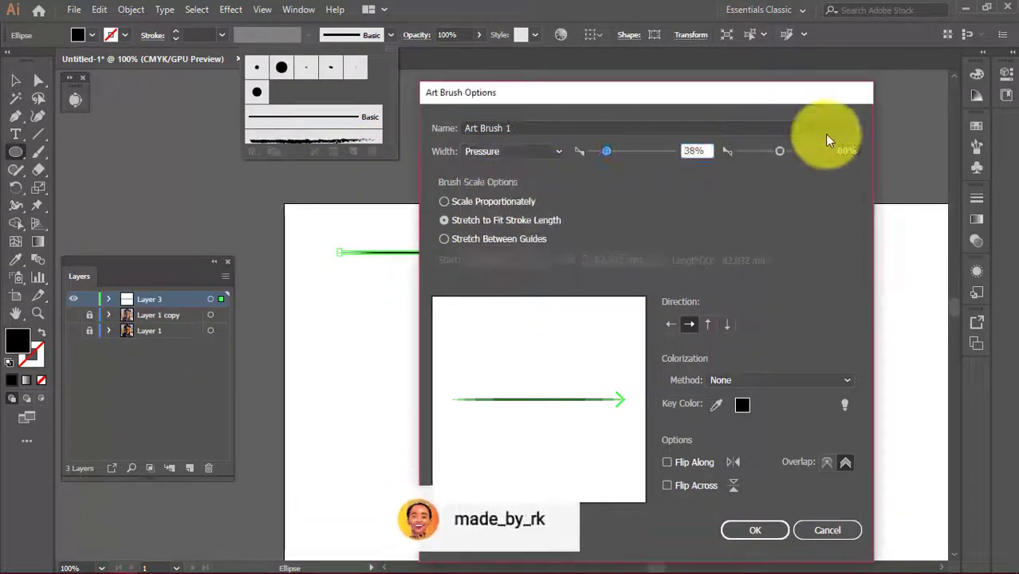
{"action": "left_click", "coordinate": [764, 530]}
Paint several test strokes with the new art brush, then delete them
{"action": "key", "text": "b"}
{"action": "left_click_drag", "start_coordinate": [511, 262], "coordinate": [381, 389]}
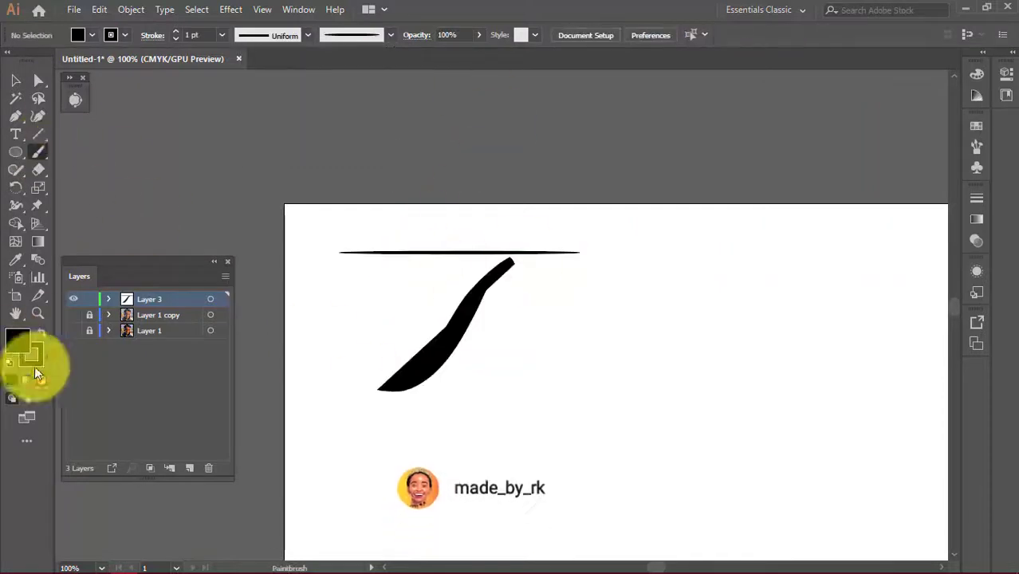
{"action": "left_click_drag", "start_coordinate": [514, 309], "coordinate": [729, 326]}
{"action": "left_click_drag", "start_coordinate": [359, 442], "coordinate": [674, 409]}
{"action": "left_click_drag", "start_coordinate": [614, 467], "coordinate": [734, 383]}
{"action": "key", "text": "ctrl+a"}
{"action": "key", "text": "Delete"}
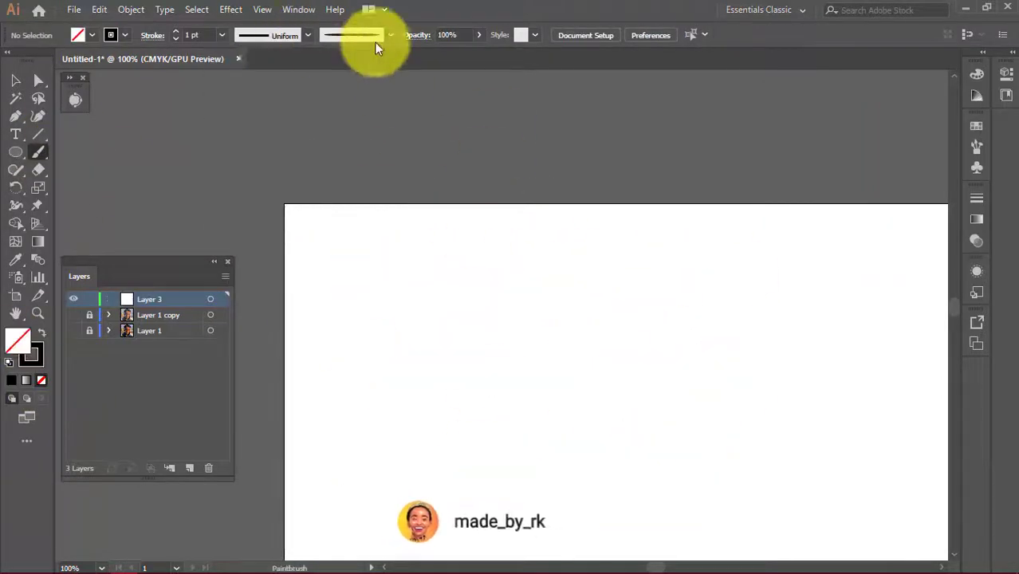
Review the art brush settings, paint another test stroke, and delete it
{"action": "left_click", "coordinate": [390, 35]}
{"action": "double_click", "coordinate": [327, 132]}
{"action": "left_click", "coordinate": [739, 528]}
{"action": "mouse_move", "coordinate": [478, 352]}
{"action": "left_mouse_down"}
{"action": "mouse_move", "coordinate": [648, 273]}
{"action": "mouse_move", "coordinate": [750, 278]}
{"action": "left_mouse_up"}
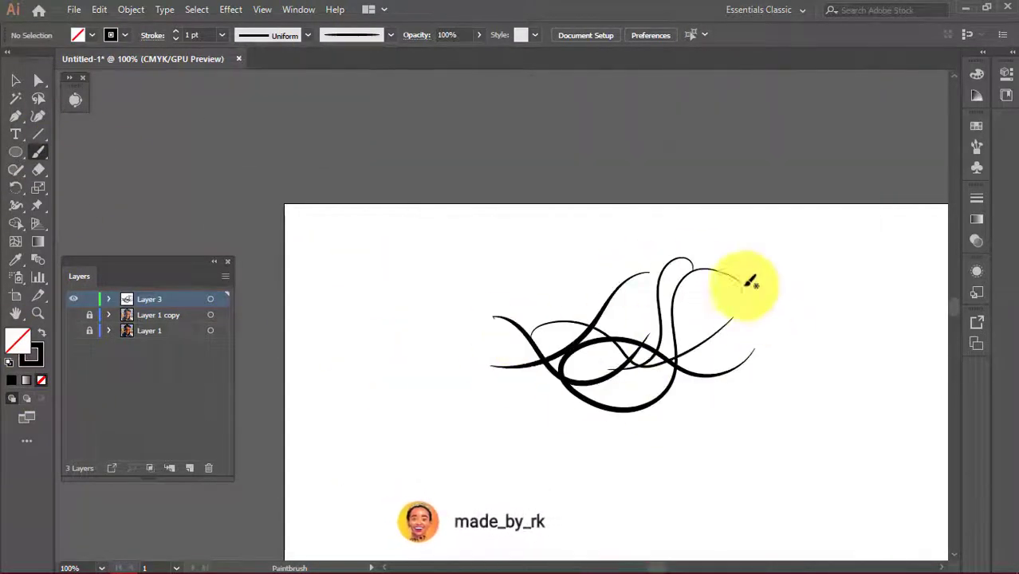
{"action": "key", "text": "ctrl+a"}
{"action": "key", "text": "Delete"}
Confirm the Paintbrush tool options, then hand-write and delete test strokes
{"action": "double_click", "coordinate": [39, 154]}
{"action": "left_click", "coordinate": [507, 374]}
{"action": "left_click_drag", "start_coordinate": [472, 327], "coordinate": [677, 257]}
{"action": "mouse_move", "coordinate": [574, 387]}
{"action": "left_mouse_down"}
{"action": "mouse_move", "coordinate": [670, 375]}
{"action": "mouse_move", "coordinate": [688, 417]}
{"action": "left_mouse_up"}
{"action": "key", "text": "ctrl+a"}
{"action": "key", "text": "Delete"}
Set the calligraphic brush Size variation to Pressure
{"action": "left_click", "coordinate": [390, 35]}
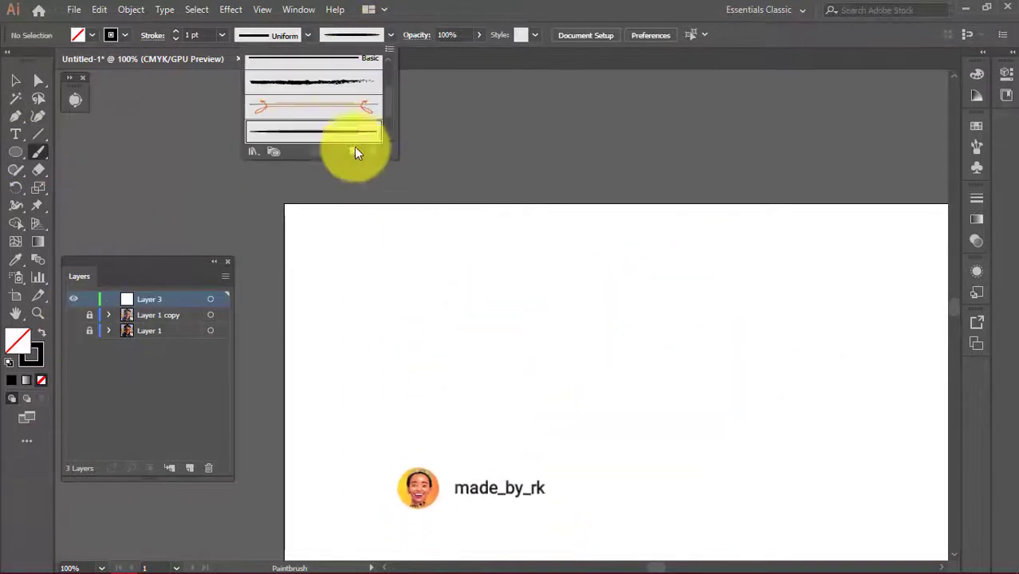
{"action": "double_click", "coordinate": [313, 132]}
{"action": "left_click", "coordinate": [367, 382]}
{"action": "left_click", "coordinate": [351, 414]}
{"action": "left_click", "coordinate": [407, 416]}
Delete a curved test stroke and show the photo copy again, zoomed on the eyes
{"action": "left_click_drag", "start_coordinate": [474, 266], "coordinate": [412, 372]}
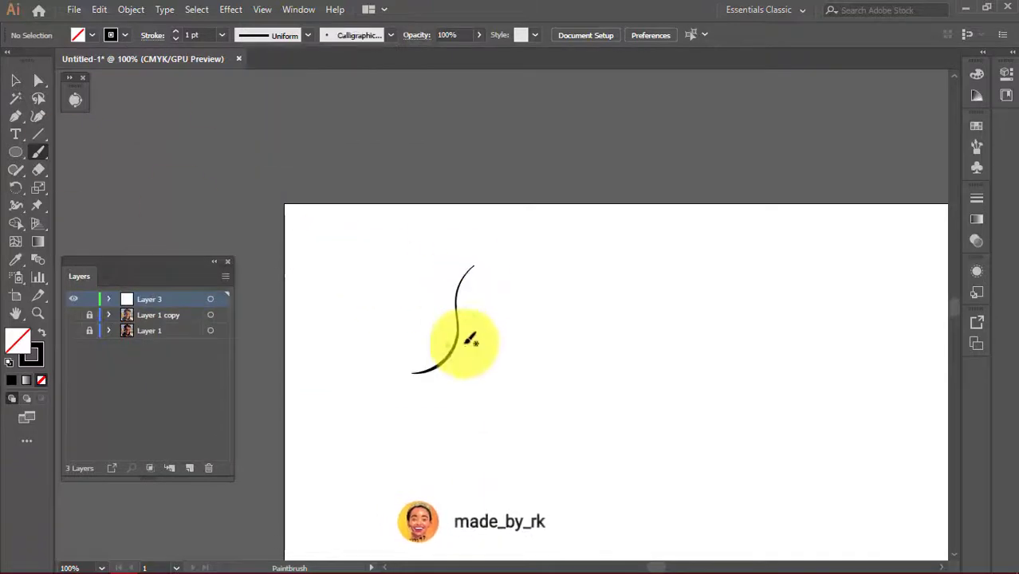
{"action": "key", "text": "ctrl+a"}
{"action": "key", "text": "Delete"}
{"action": "left_click", "coordinate": [73, 315]}
{"action": "scroll", "coordinate": [558, 343], "scroll_direction": "up", "scroll_amount": 4}
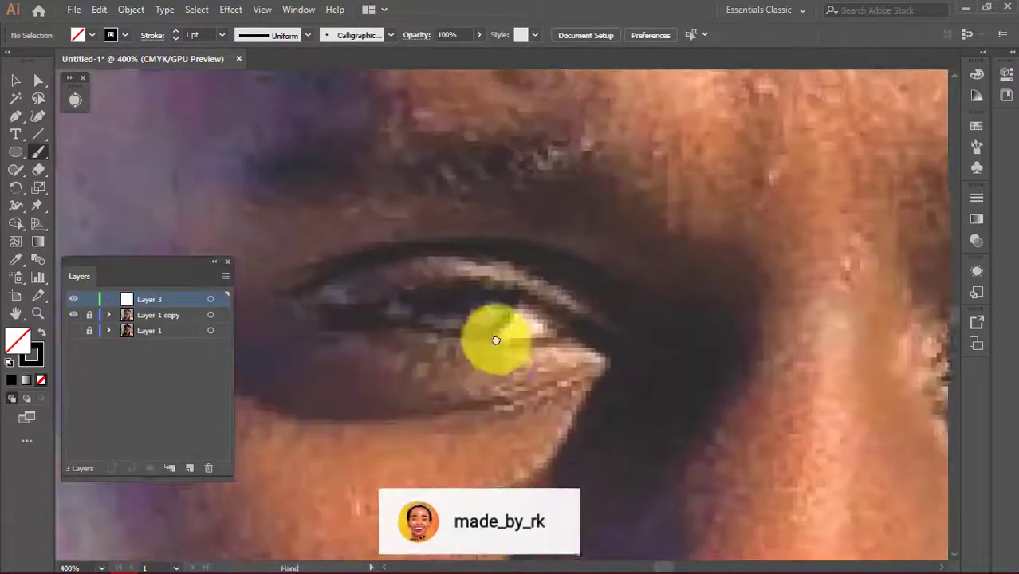
Trace the right eye outline and reshape its upper eyelid curve with Direct Selection
{"action": "left_click_drag", "start_coordinate": [610, 344], "coordinate": [625, 344]}
{"action": "left_click", "coordinate": [38, 80]}
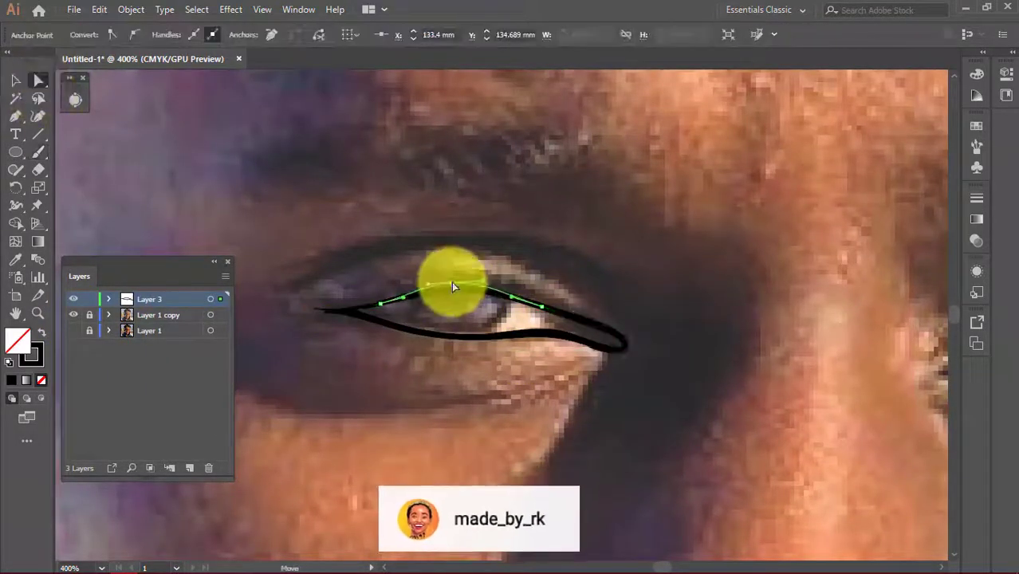
{"action": "left_click", "coordinate": [451, 281]}
{"action": "left_click_drag", "start_coordinate": [545, 315], "coordinate": [598, 333]}
Paint the upper eyelid line, iris circle, lid crease and under-eye line
{"action": "key", "text": "b"}
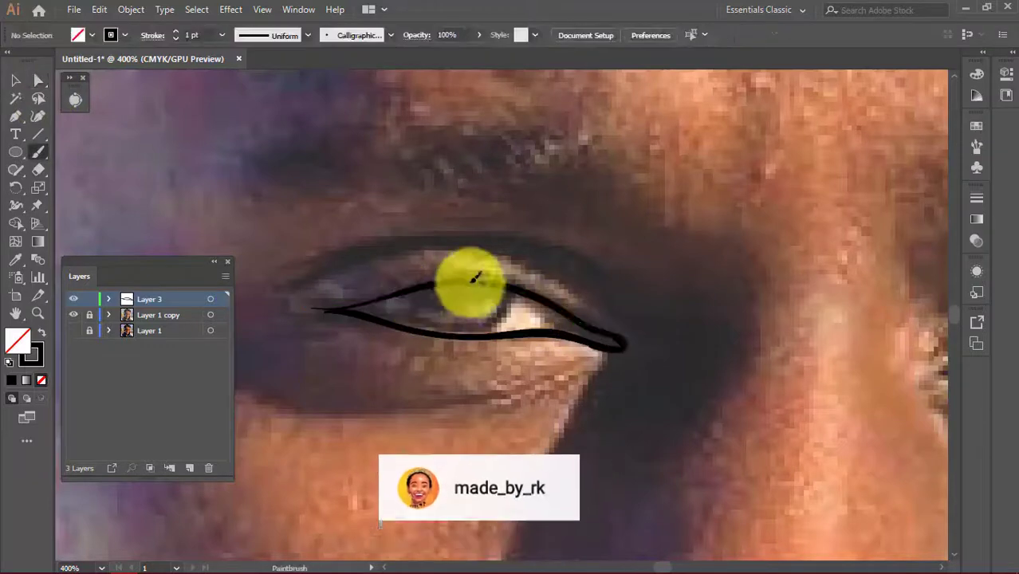
{"action": "mouse_move", "coordinate": [289, 291]}
{"action": "left_mouse_down"}
{"action": "mouse_move", "coordinate": [510, 301]}
{"action": "mouse_move", "coordinate": [416, 289]}
{"action": "left_mouse_up"}
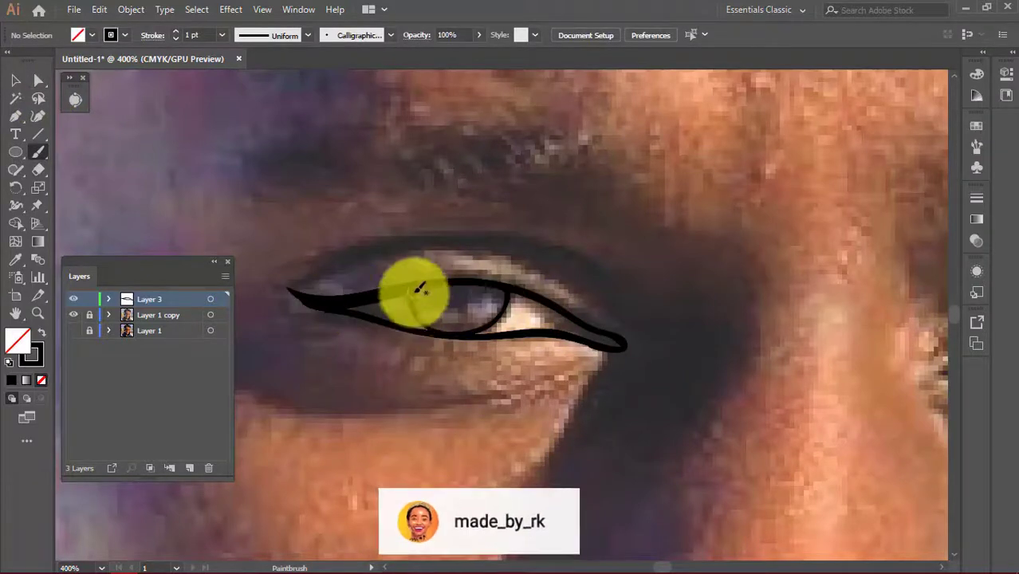
{"action": "scroll", "coordinate": [467, 200], "scroll_direction": "down", "scroll_amount": 2}
{"action": "left_click_drag", "start_coordinate": [283, 180], "coordinate": [558, 169]}
{"action": "left_click_drag", "start_coordinate": [566, 270], "coordinate": [437, 293]}
Outline the other eye's lids, fill its iris solid black, and repaint a thinner crease
{"action": "scroll", "coordinate": [421, 251], "scroll_direction": "down", "scroll_amount": 1}
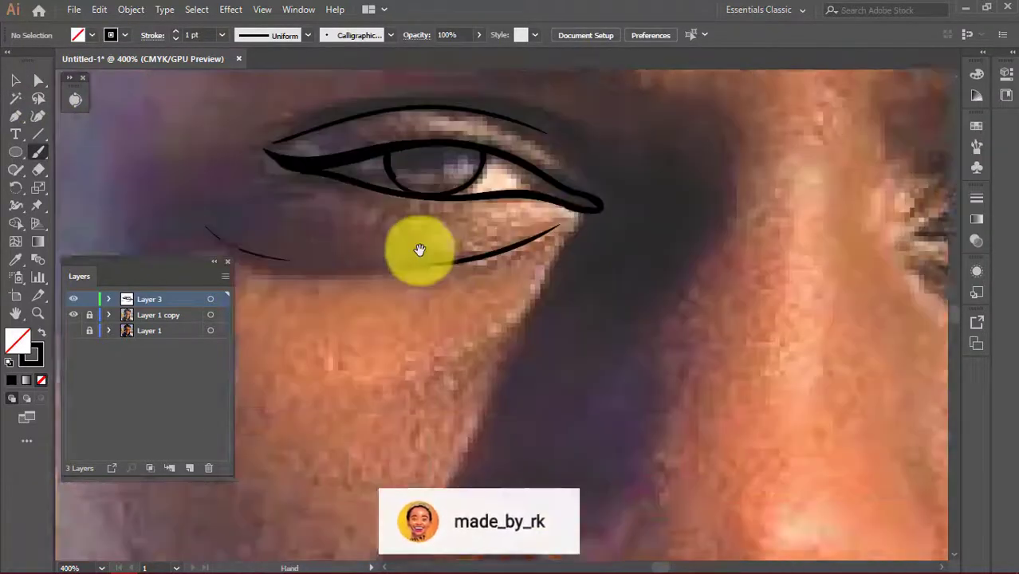
{"action": "scroll", "coordinate": [496, 318], "scroll_direction": "up", "scroll_amount": 4}
{"action": "scroll", "coordinate": [518, 266], "scroll_direction": "right", "scroll_amount": 5}
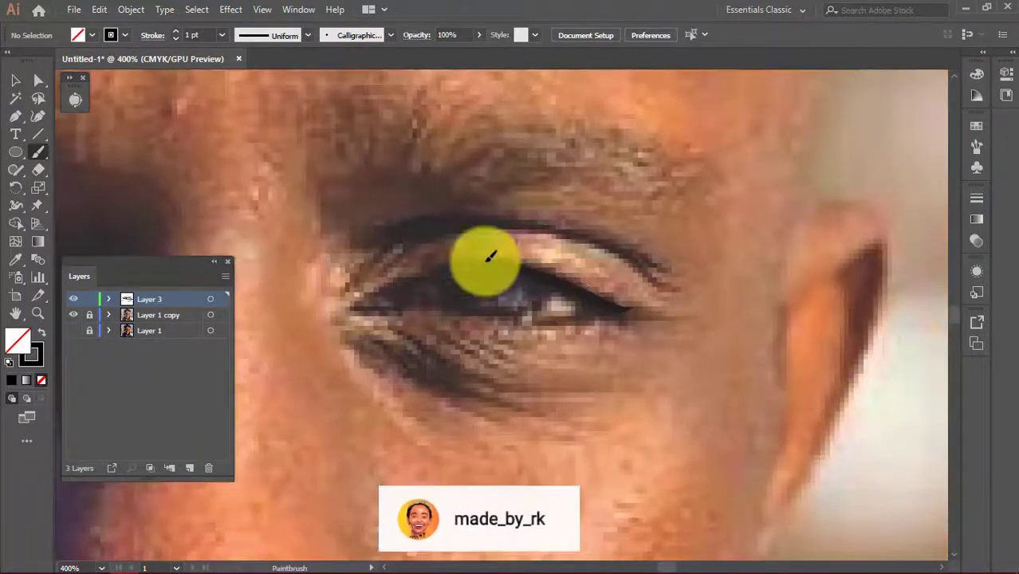
{"action": "mouse_move", "coordinate": [355, 304]}
{"action": "left_mouse_down"}
{"action": "mouse_move", "coordinate": [412, 276]}
{"action": "mouse_move", "coordinate": [530, 273]}
{"action": "mouse_move", "coordinate": [564, 287]}
{"action": "mouse_move", "coordinate": [464, 256]}
{"action": "mouse_move", "coordinate": [569, 276]}
{"action": "mouse_move", "coordinate": [450, 255]}
{"action": "left_mouse_up"}
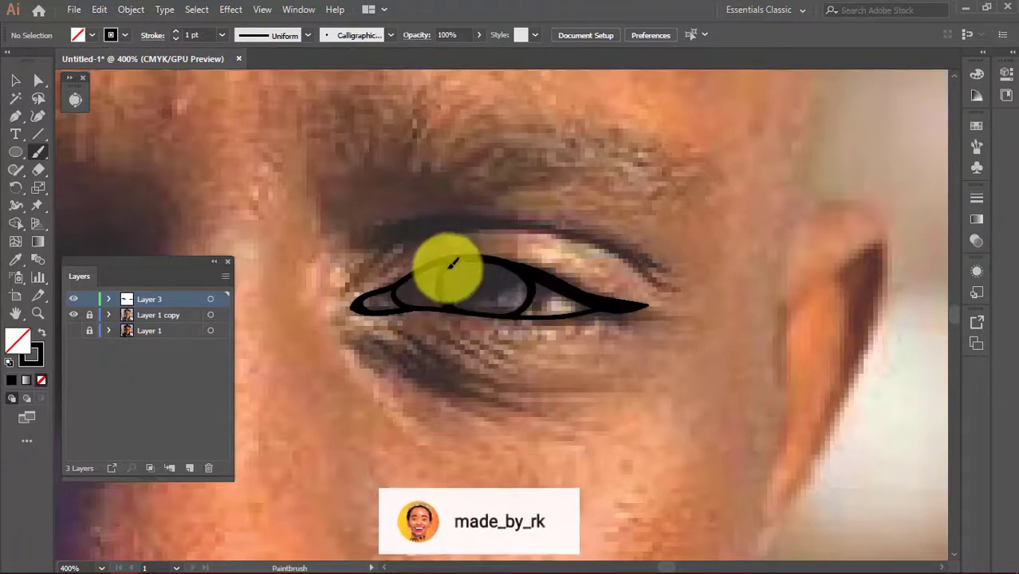
{"action": "left_click_drag", "start_coordinate": [343, 283], "coordinate": [603, 235]}
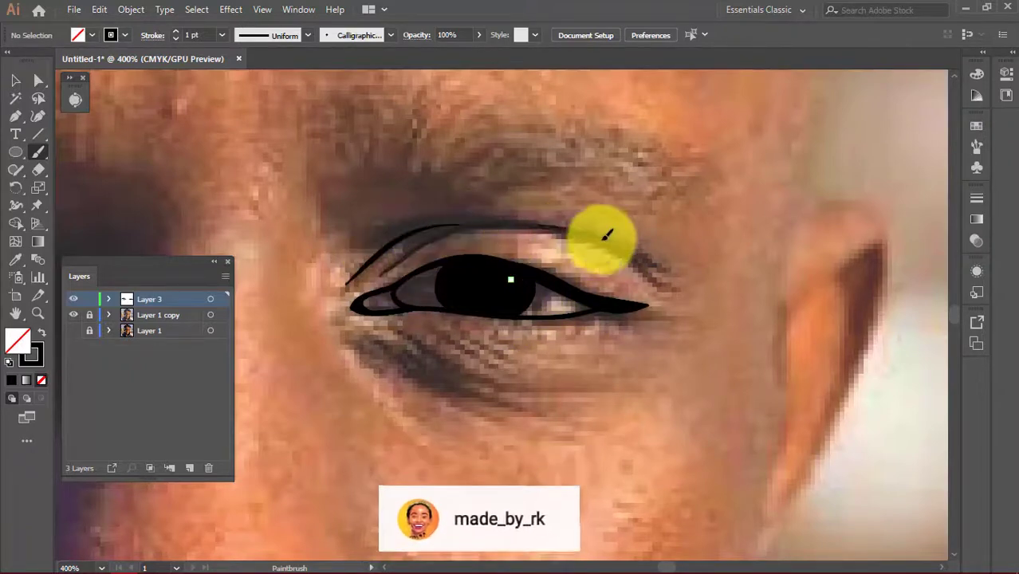
{"action": "key", "text": "ctrl+z"}
{"action": "left_click_drag", "start_coordinate": [342, 283], "coordinate": [526, 224]}
Zoom around and toggle the photo to check both eyes' linework, then deselect
{"action": "key", "text": "ctrl+minus"}
{"action": "key", "text": "ctrl+minus"}
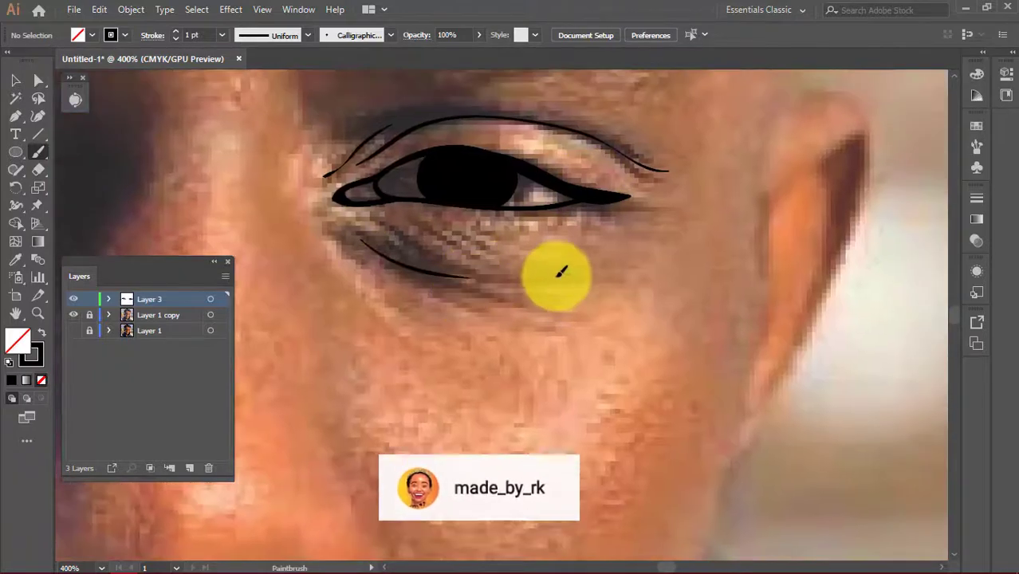
{"action": "key", "text": "ctrl+minus"}
{"action": "key", "text": "ctrl+minus"}
{"action": "key", "text": "ctrl+plus"}
{"action": "key", "text": "ctrl+plus"}
{"action": "key", "text": "ctrl+plus"}
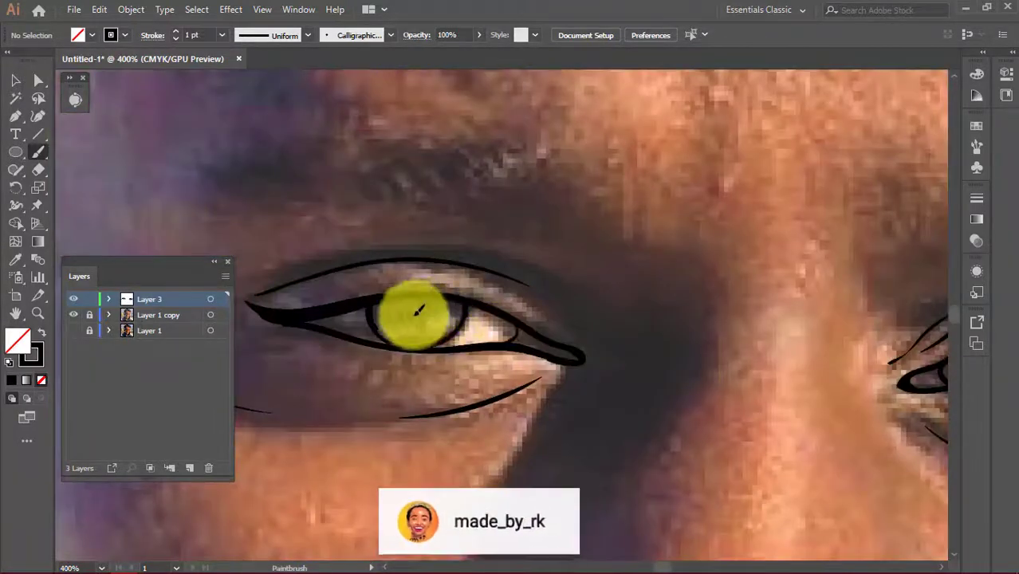
{"action": "key", "text": "ctrl+minus"}
{"action": "key", "text": "ctrl+minus"}
{"action": "key", "text": "ctrl+minus"}
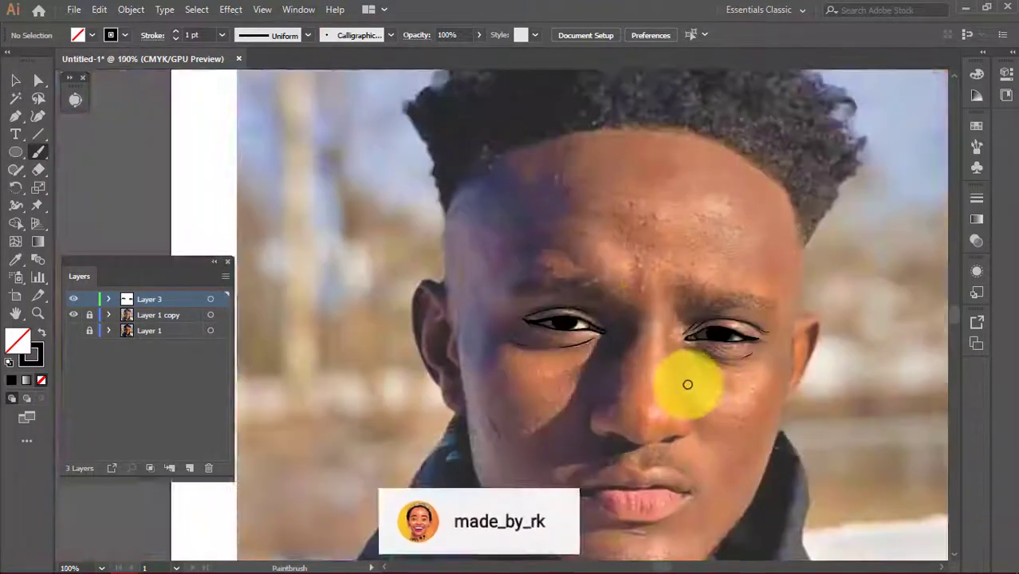
{"action": "key", "text": "ctrl+minus"}
{"action": "left_click", "coordinate": [74, 315]}
{"action": "key", "text": "ctrl+plus"}
{"action": "key", "text": "ctrl+plus"}
{"action": "key", "text": "ctrl+plus"}
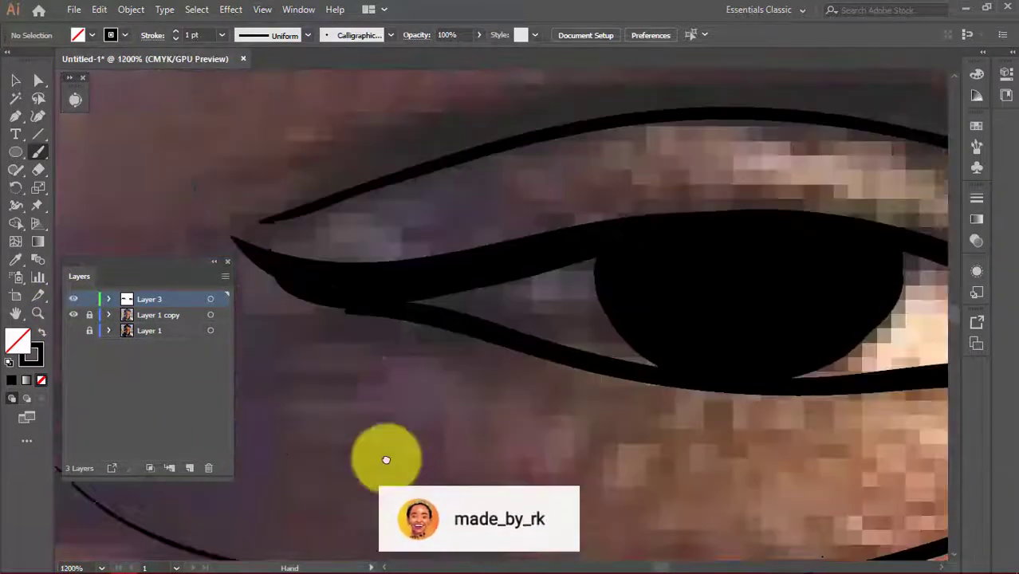
{"action": "key", "text": "ctrl+plus"}
{"action": "key", "text": "ctrl+plus"}
{"action": "left_click", "coordinate": [383, 393], "text": "ctrl"}
{"action": "key", "text": "ctrl+shift+a"}
{"action": "key", "text": "ctrl+minus"}
{"action": "key", "text": "ctrl+minus"}
{"action": "key", "text": "ctrl+minus"}
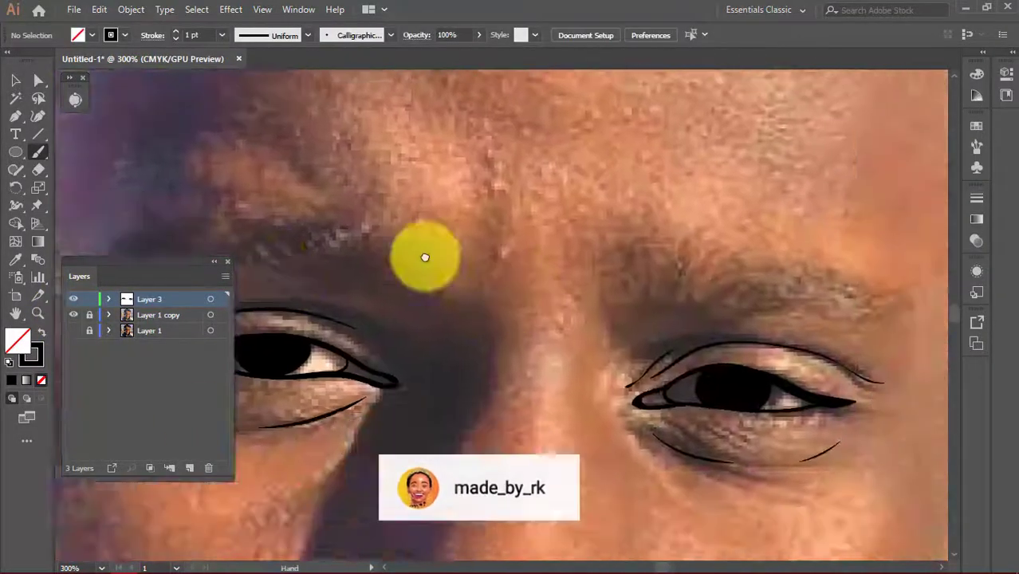
Paint hair-like strokes across the right eyebrow at close zoom
{"action": "key", "text": "ctrl+plus"}
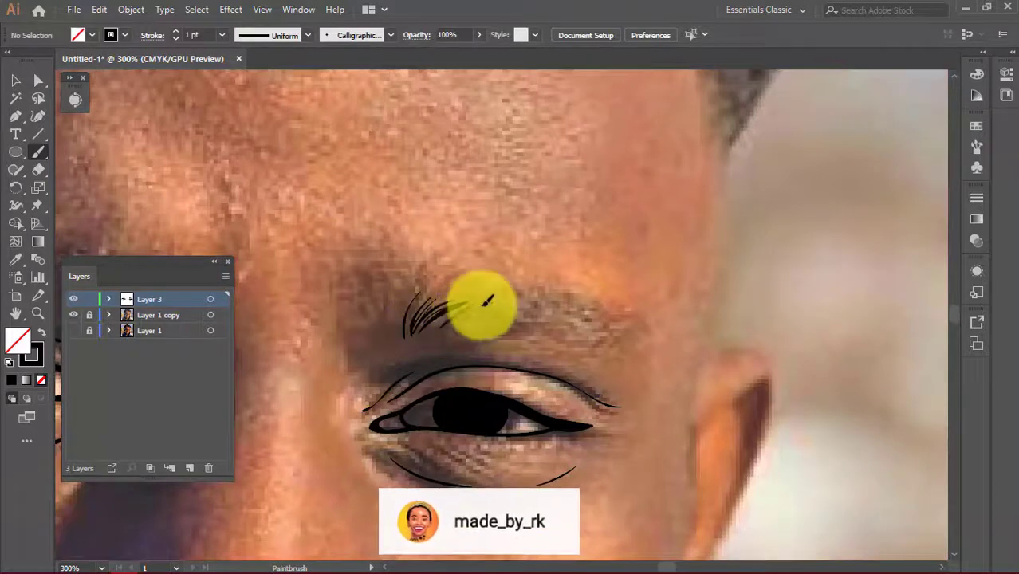
{"action": "left_click_drag", "start_coordinate": [563, 309], "coordinate": [430, 323]}
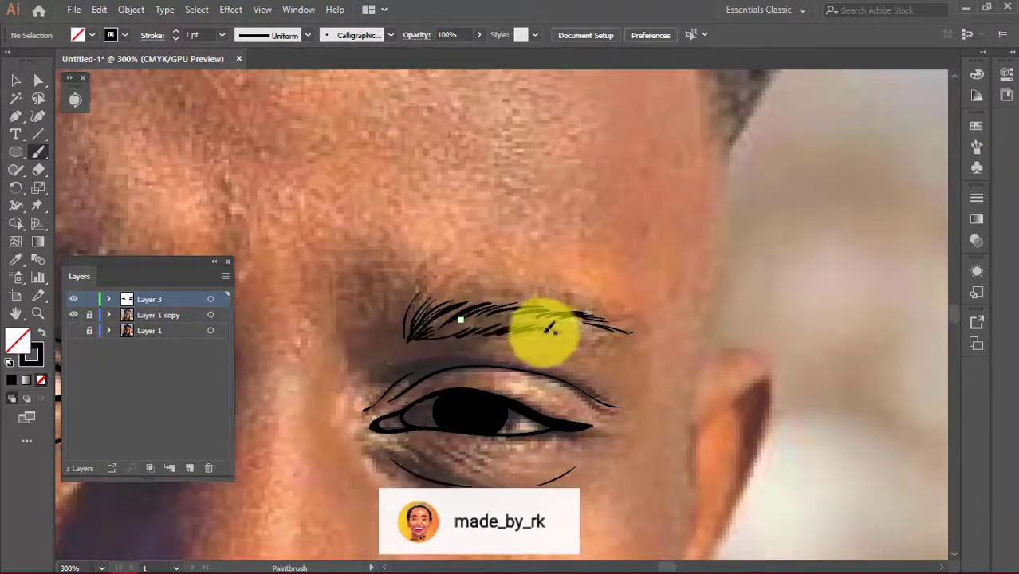
{"action": "mouse_move", "coordinate": [603, 305]}
{"action": "left_mouse_down"}
{"action": "mouse_move", "coordinate": [416, 302]}
{"action": "mouse_move", "coordinate": [524, 308]}
{"action": "left_mouse_up"}
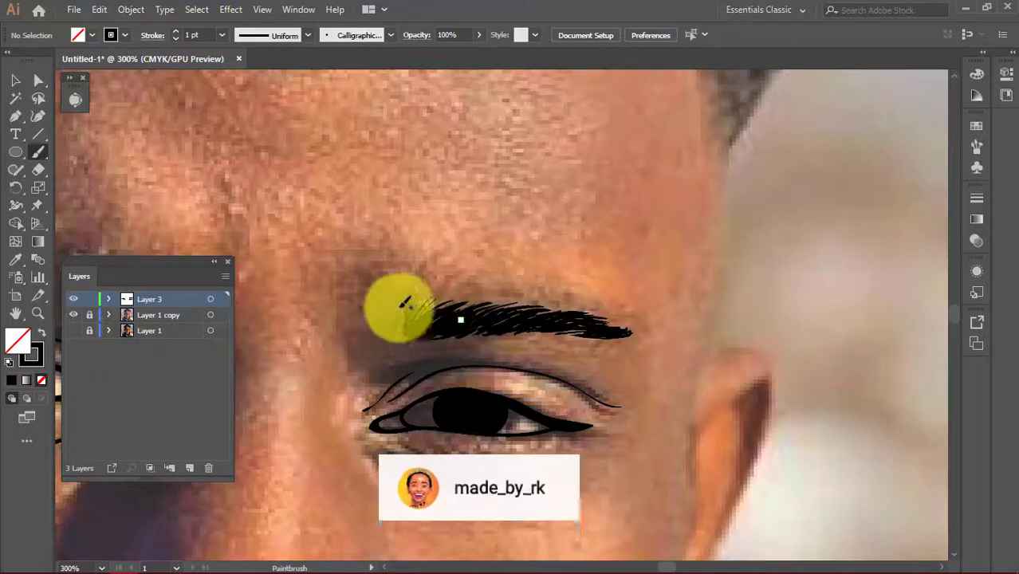
{"action": "left_click_drag", "start_coordinate": [405, 301], "coordinate": [642, 259]}
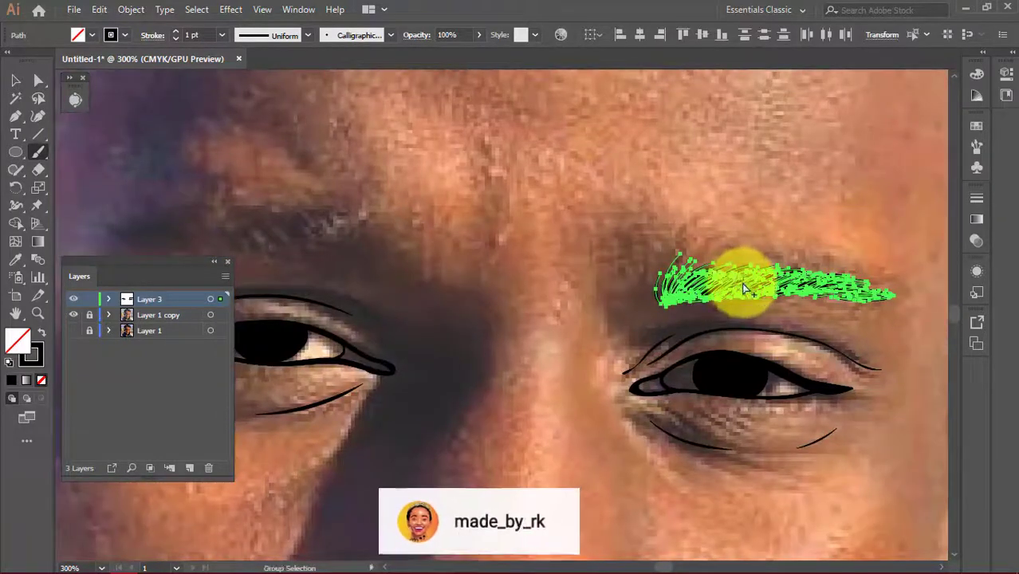
Copy the finished eyebrow, mirror and rotate it to fit the left brow
{"action": "left_click", "coordinate": [16, 79]}
{"action": "left_click_drag", "start_coordinate": [744, 268], "coordinate": [482, 200]}
{"action": "left_click_drag", "start_coordinate": [455, 255], "coordinate": [637, 278]}
{"action": "mouse_move", "coordinate": [819, 261]}
{"action": "left_mouse_down"}
{"action": "mouse_move", "coordinate": [349, 277]}
{"action": "mouse_move", "coordinate": [518, 288]}
{"action": "left_mouse_up"}
{"action": "mouse_move", "coordinate": [587, 239]}
{"action": "left_mouse_down"}
{"action": "mouse_move", "coordinate": [587, 307]}
{"action": "mouse_move", "coordinate": [478, 247]}
{"action": "left_mouse_up"}
{"action": "key", "text": "ctrl+shift+a"}
{"action": "key", "text": "b"}
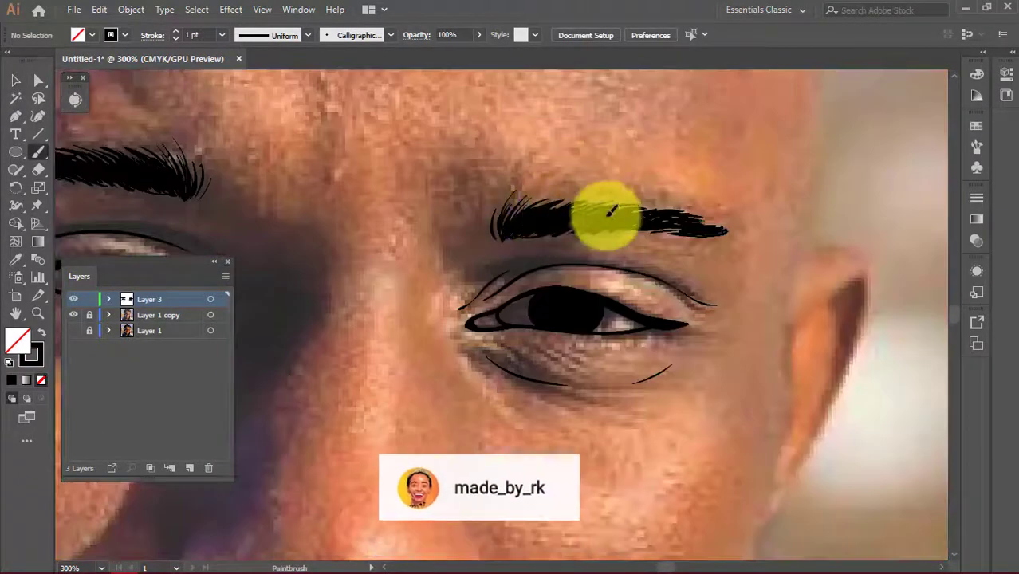
Hide and reshow the photo to check the traced eyebrow lines
{"action": "scroll", "coordinate": [470, 199], "scroll_direction": "down", "scroll_amount": 5}
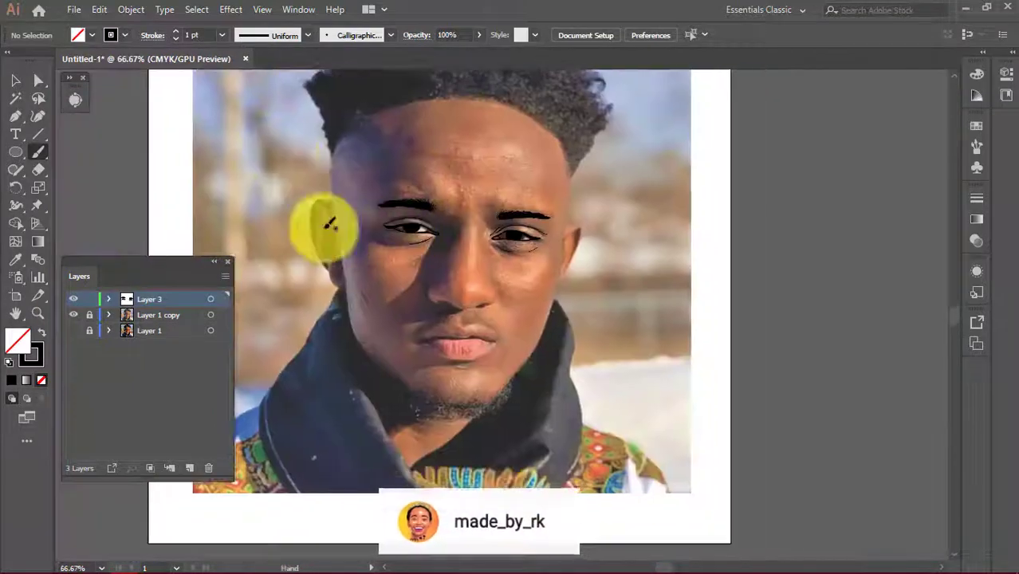
{"action": "left_click", "coordinate": [73, 315]}
{"action": "left_click", "coordinate": [73, 315]}
{"action": "scroll", "coordinate": [376, 219], "scroll_direction": "up", "scroll_amount": 4}
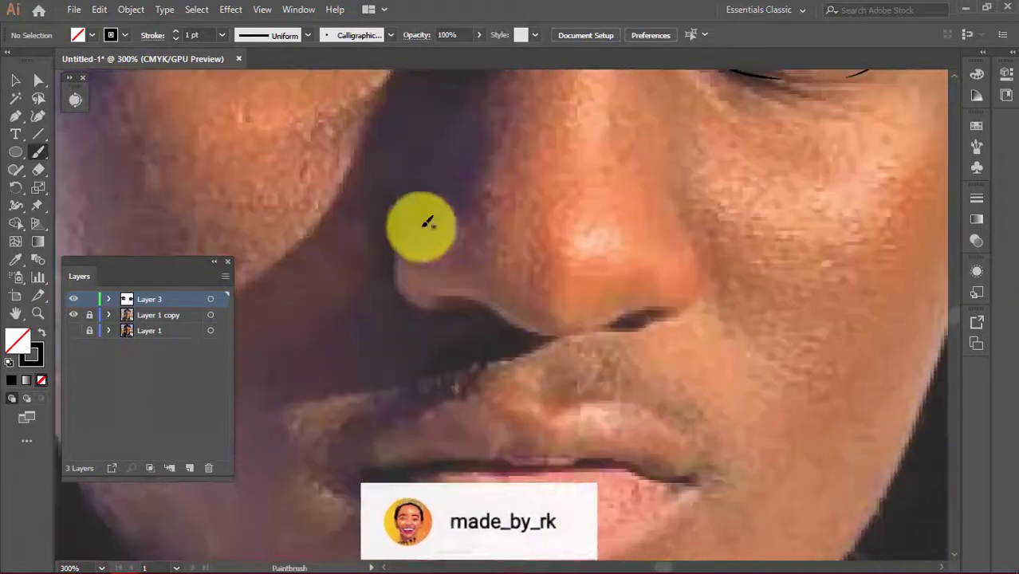
Trace the nostril, right side of the nose, and the upper lip and mouth line
{"action": "left_click_drag", "start_coordinate": [407, 182], "coordinate": [580, 287]}
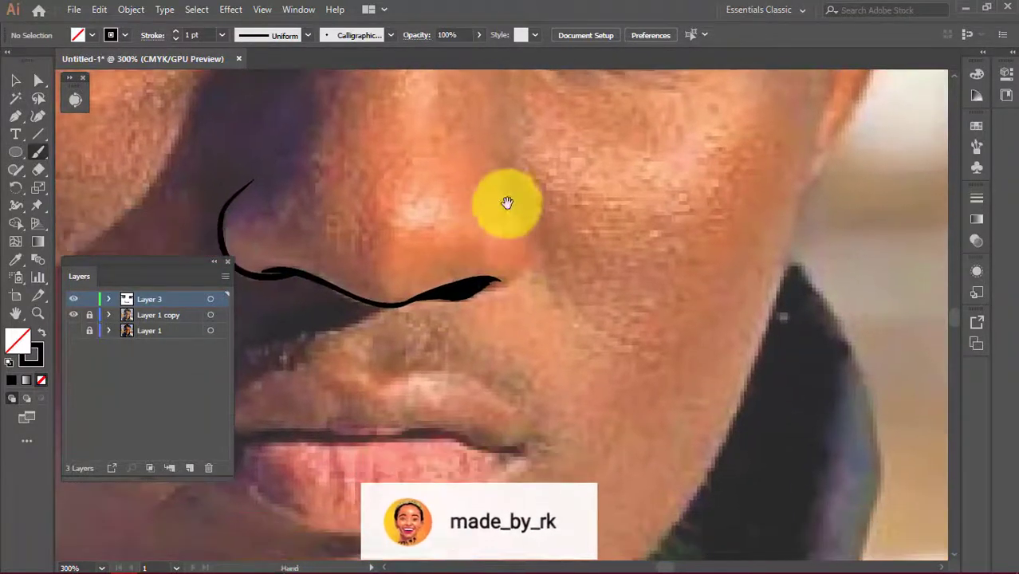
{"action": "left_click_drag", "start_coordinate": [528, 245], "coordinate": [558, 344]}
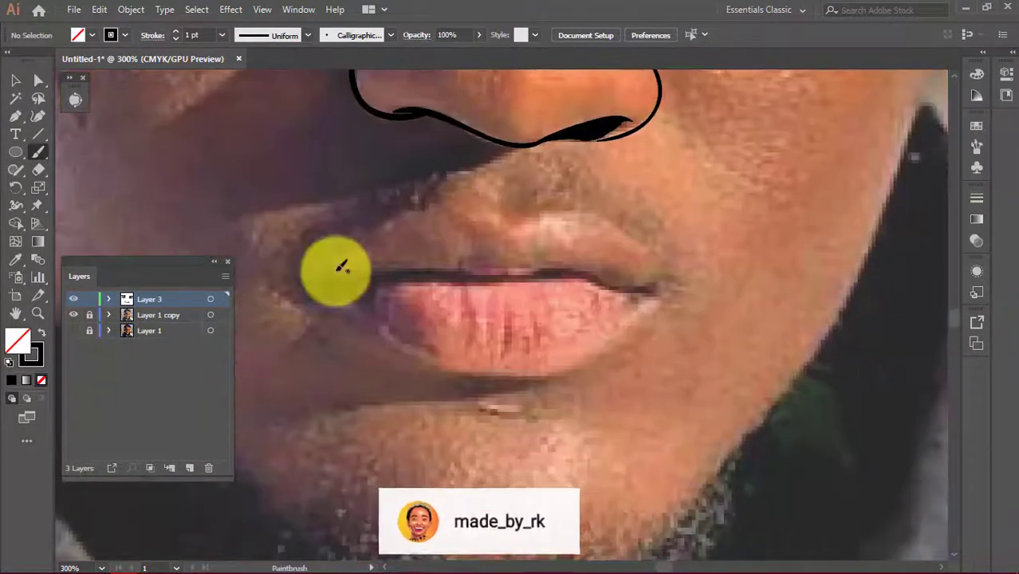
{"action": "mouse_move", "coordinate": [341, 266]}
{"action": "left_mouse_down"}
{"action": "mouse_move", "coordinate": [431, 209]}
{"action": "mouse_move", "coordinate": [576, 269]}
{"action": "left_mouse_up"}
{"action": "mouse_move", "coordinate": [319, 241]}
{"action": "left_mouse_down"}
{"action": "mouse_move", "coordinate": [426, 235]}
{"action": "mouse_move", "coordinate": [467, 251]}
{"action": "left_mouse_up"}
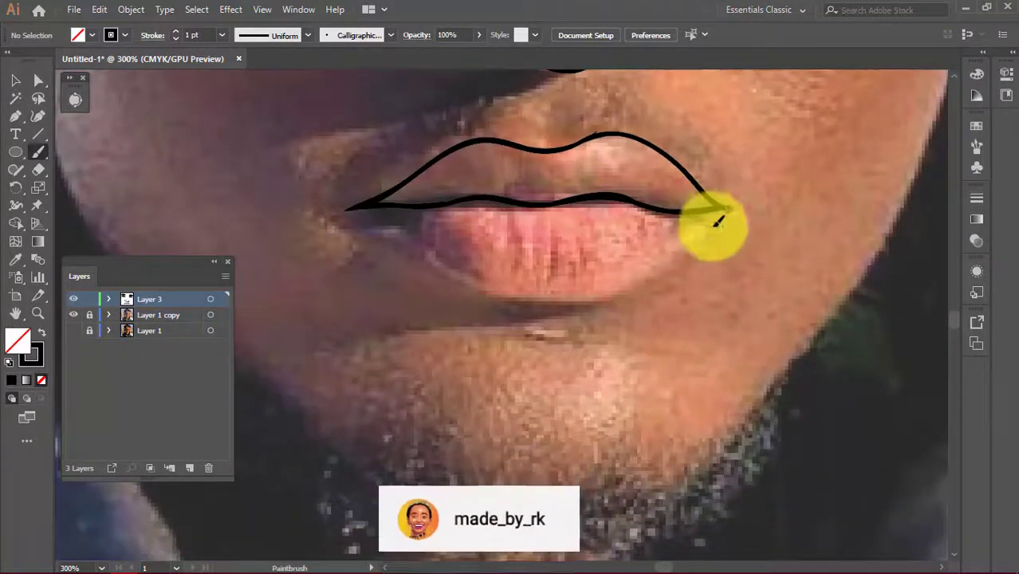
Trace the lower lip, undoing a stray partial stroke
{"action": "mouse_move", "coordinate": [718, 213]}
{"action": "left_mouse_down"}
{"action": "mouse_move", "coordinate": [582, 296]}
{"action": "mouse_move", "coordinate": [533, 301]}
{"action": "left_mouse_up"}
{"action": "left_click_drag", "start_coordinate": [351, 209], "coordinate": [460, 278]}
{"action": "key", "text": "ctrl+z"}
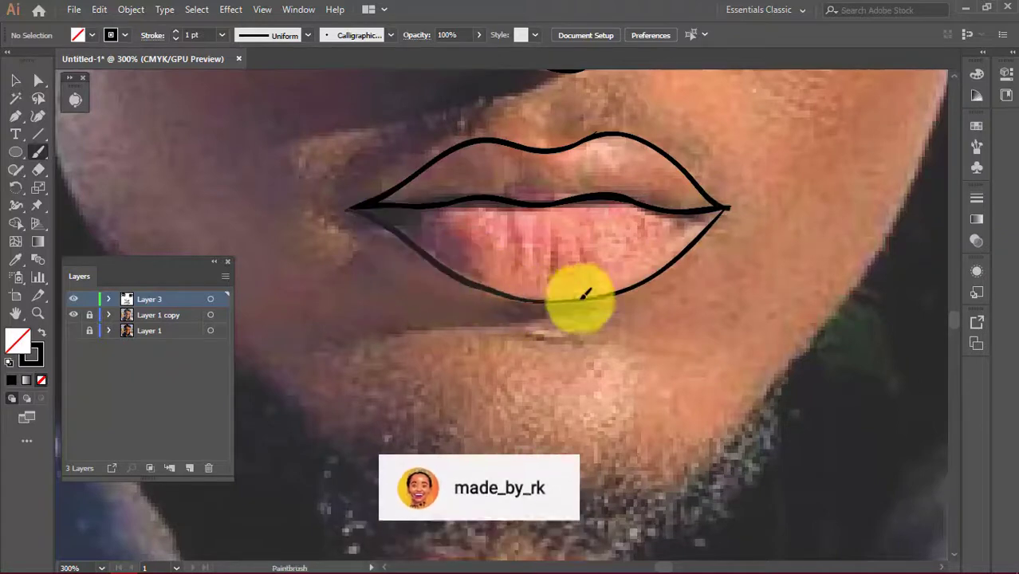
{"action": "mouse_move", "coordinate": [696, 216]}
{"action": "left_mouse_down"}
{"action": "mouse_move", "coordinate": [609, 287]}
{"action": "mouse_move", "coordinate": [681, 291]}
{"action": "left_mouse_up"}
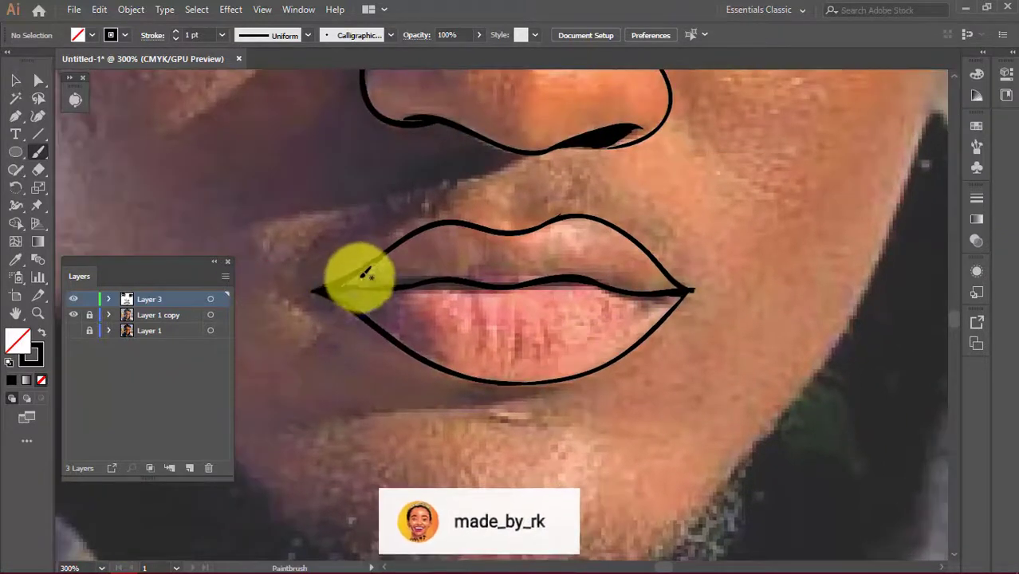
{"action": "mouse_move", "coordinate": [366, 274]}
{"action": "left_mouse_down"}
{"action": "mouse_move", "coordinate": [376, 272]}
{"action": "mouse_move", "coordinate": [344, 283]}
{"action": "left_mouse_up"}
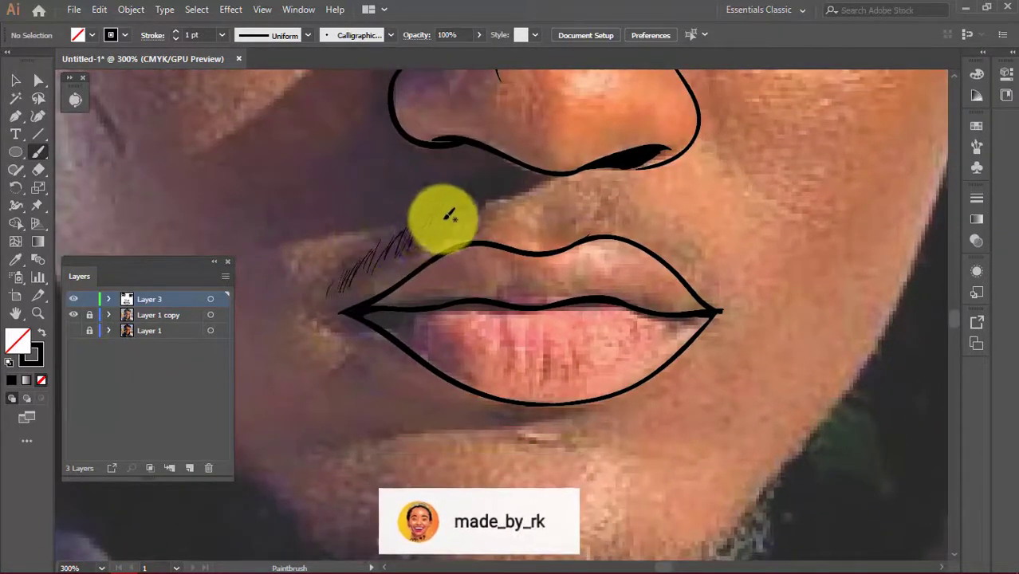
Flick short moustache hairs above the upper lip, then zoom out to the whole artboard
{"action": "left_click_drag", "start_coordinate": [418, 245], "coordinate": [347, 233]}
{"action": "left_click_drag", "start_coordinate": [515, 214], "coordinate": [570, 206]}
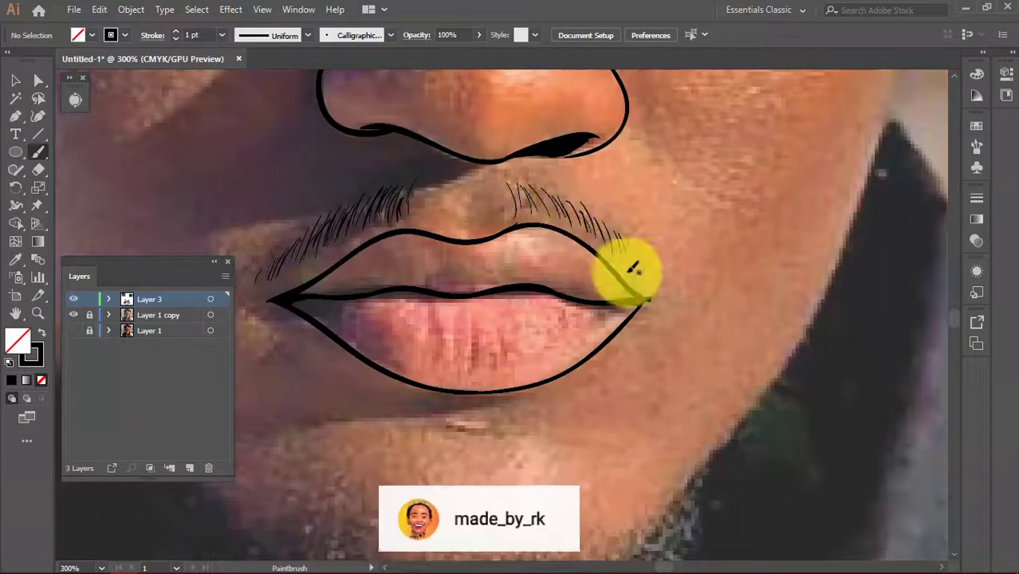
{"action": "left_click_drag", "start_coordinate": [562, 299], "coordinate": [626, 296]}
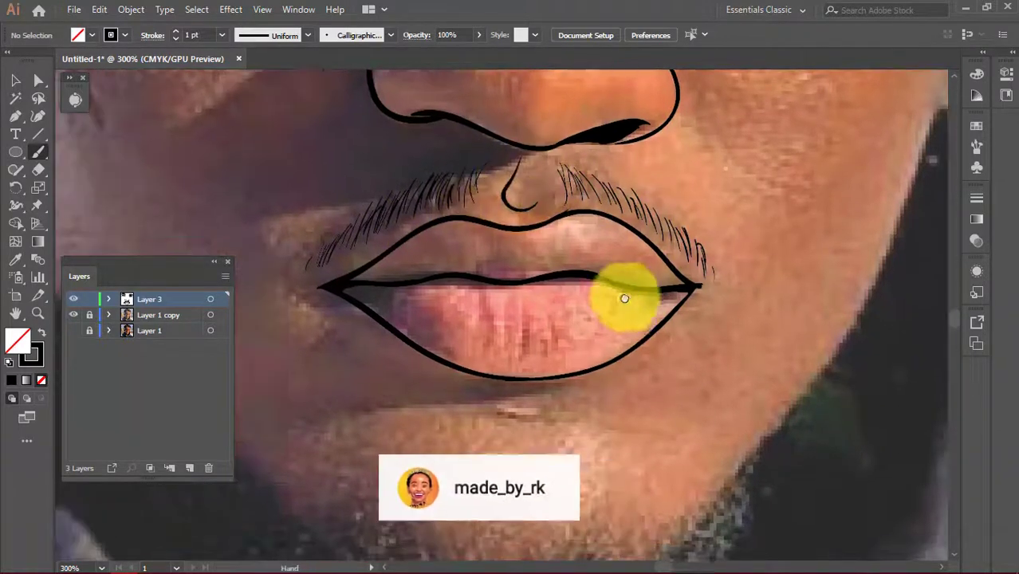
{"action": "left_click_drag", "start_coordinate": [531, 199], "coordinate": [603, 205]}
{"action": "left_click_drag", "start_coordinate": [781, 391], "coordinate": [634, 235]}
{"action": "key", "text": "ctrl+minus"}
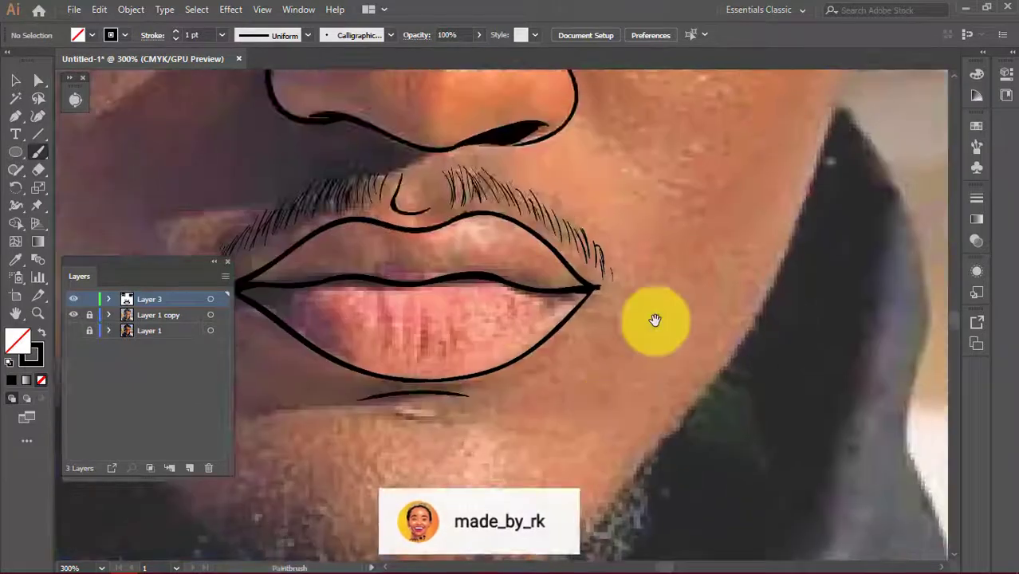
{"action": "key", "text": "ctrl+minus"}
{"action": "key", "text": "ctrl+minus"}
{"action": "key", "text": "ctrl+minus"}
Show the photo, zoom to the face, review Paintbrush options, and scroll along the jaw and chin
{"action": "left_click", "coordinate": [74, 314]}
{"action": "key", "text": "ctrl+plus"}
{"action": "key", "text": "ctrl+plus"}
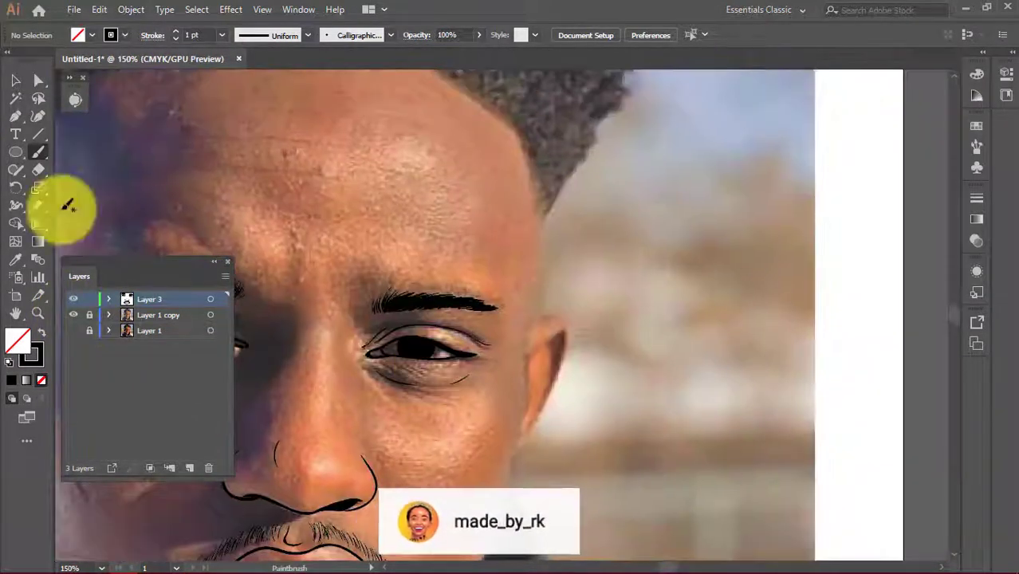
{"action": "double_click", "coordinate": [38, 151]}
{"action": "left_click", "coordinate": [519, 372]}
{"action": "scroll", "coordinate": [491, 337], "scroll_direction": "down", "scroll_amount": 3}
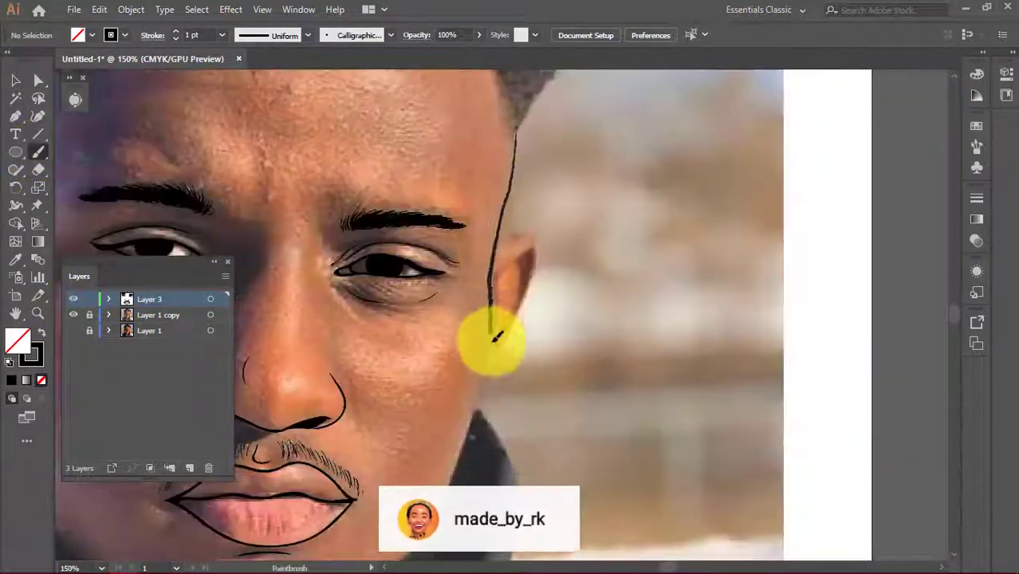
{"action": "scroll", "coordinate": [472, 386], "scroll_direction": "down", "scroll_amount": 2}
{"action": "scroll", "coordinate": [519, 345], "scroll_direction": "down", "scroll_amount": 3}
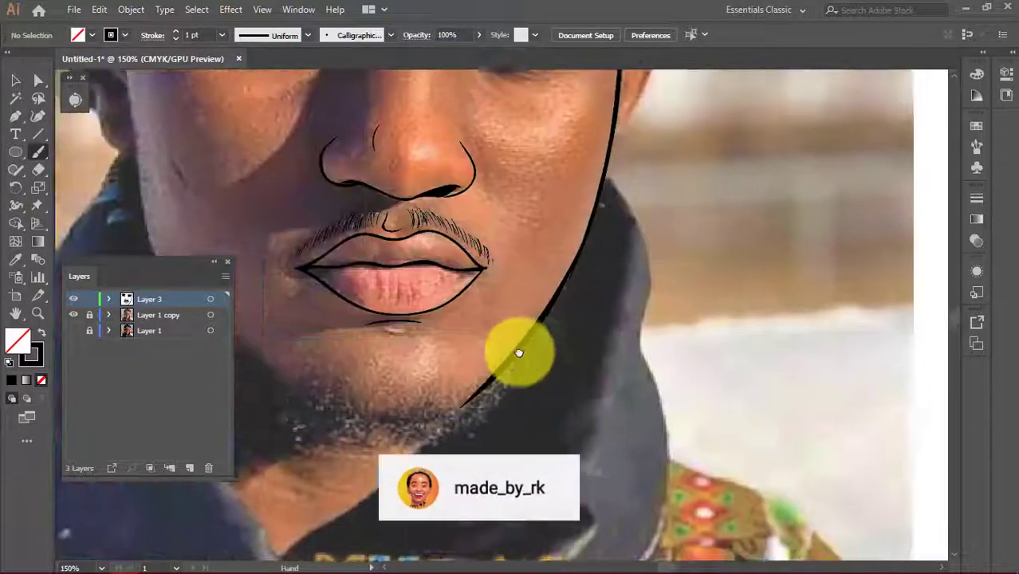
{"action": "scroll", "coordinate": [359, 289], "scroll_direction": "left", "scroll_amount": 5}
{"action": "scroll", "coordinate": [359, 208], "scroll_direction": "down", "scroll_amount": 4}
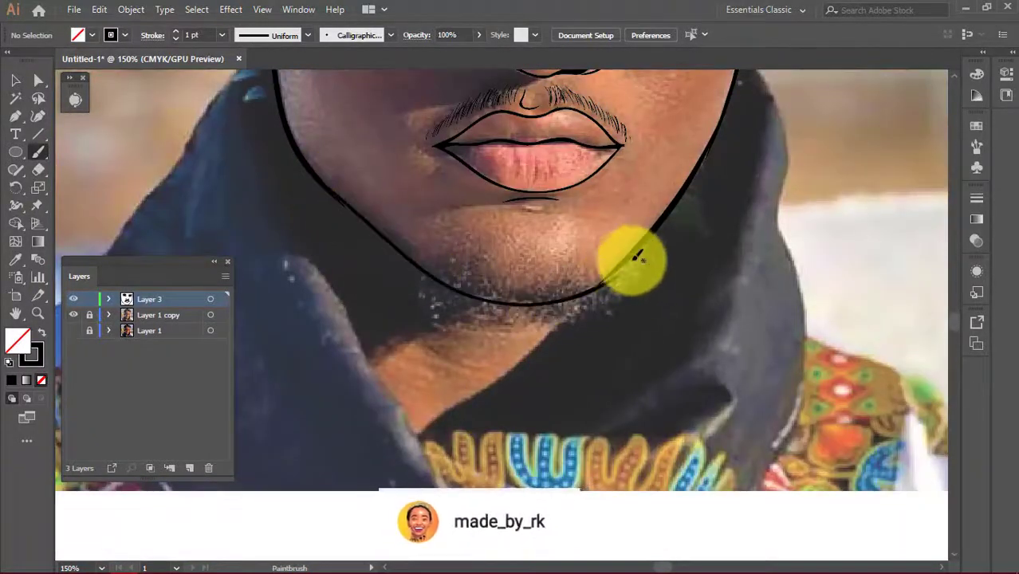
{"action": "scroll", "coordinate": [638, 257], "scroll_direction": "up", "scroll_amount": 3}
{"action": "scroll", "coordinate": [282, 337], "scroll_direction": "up", "scroll_amount": 3}
{"action": "scroll", "coordinate": [282, 336], "scroll_direction": "left", "scroll_amount": 3}
Trace the outer edge of the left ear with the Paintbrush at 300%
{"action": "scroll", "coordinate": [362, 285], "scroll_direction": "down", "scroll_amount": 1}
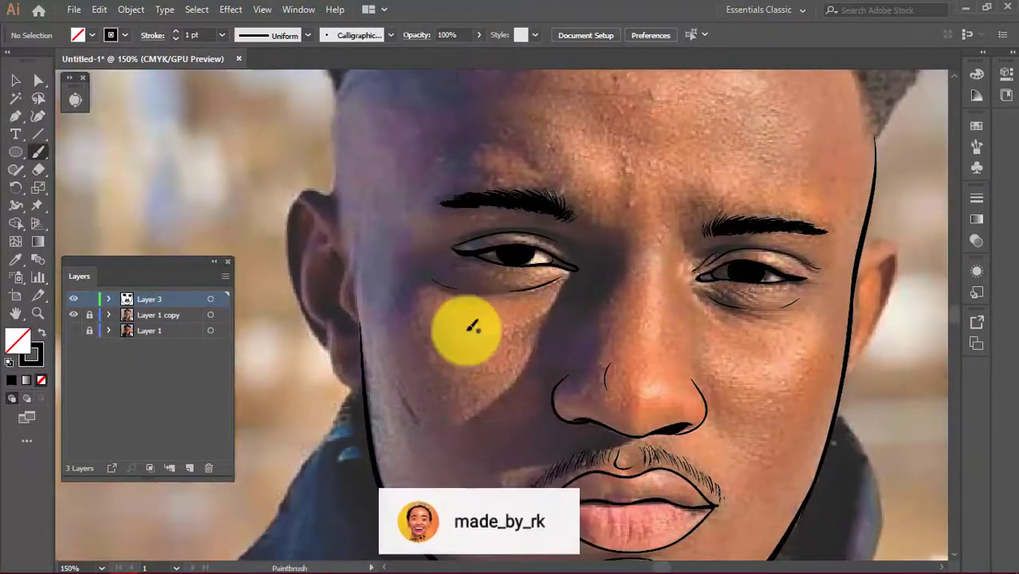
{"action": "scroll", "coordinate": [415, 127], "scroll_direction": "up", "scroll_amount": 2}
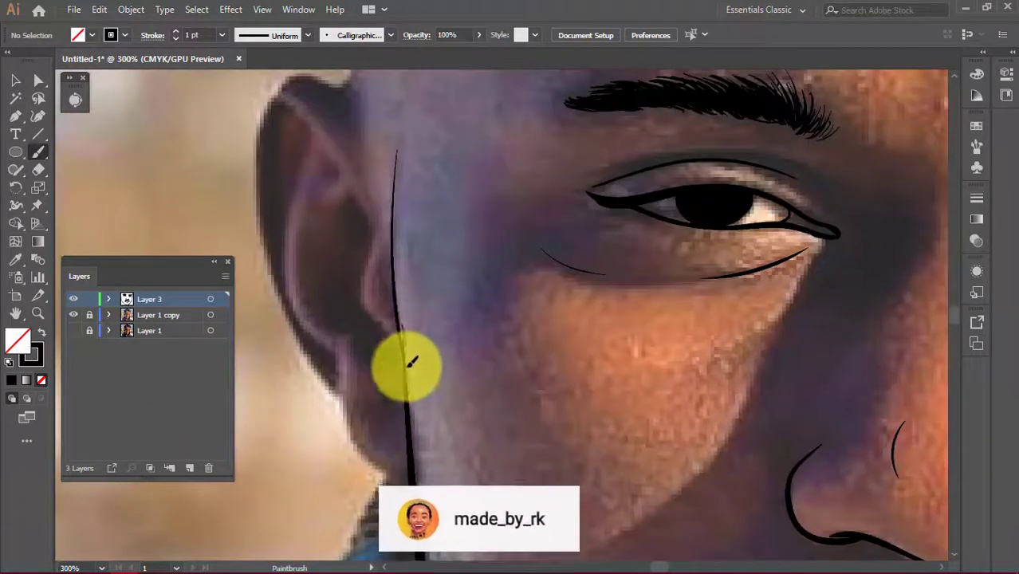
{"action": "scroll", "coordinate": [404, 335], "scroll_direction": "up", "scroll_amount": 2}
{"action": "scroll", "coordinate": [337, 240], "scroll_direction": "left", "scroll_amount": 3}
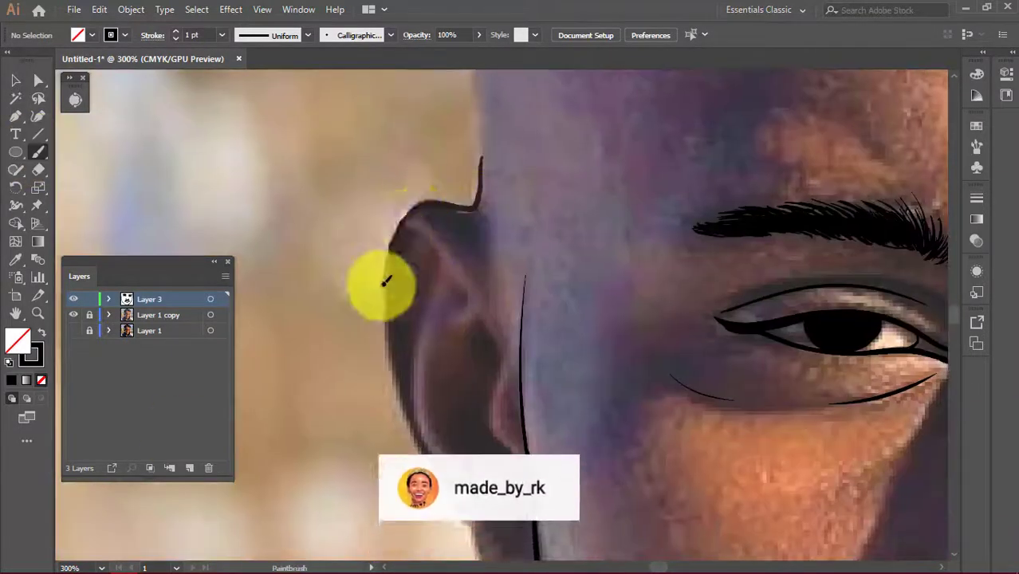
{"action": "mouse_move", "coordinate": [476, 195]}
{"action": "left_mouse_down"}
{"action": "mouse_move", "coordinate": [355, 329]}
{"action": "mouse_move", "coordinate": [382, 295]}
{"action": "left_mouse_up"}
Paint a stroke along the hairline
{"action": "scroll", "coordinate": [355, 329], "scroll_direction": "down", "scroll_amount": 2}
{"action": "scroll", "coordinate": [351, 176], "scroll_direction": "up", "scroll_amount": 3}
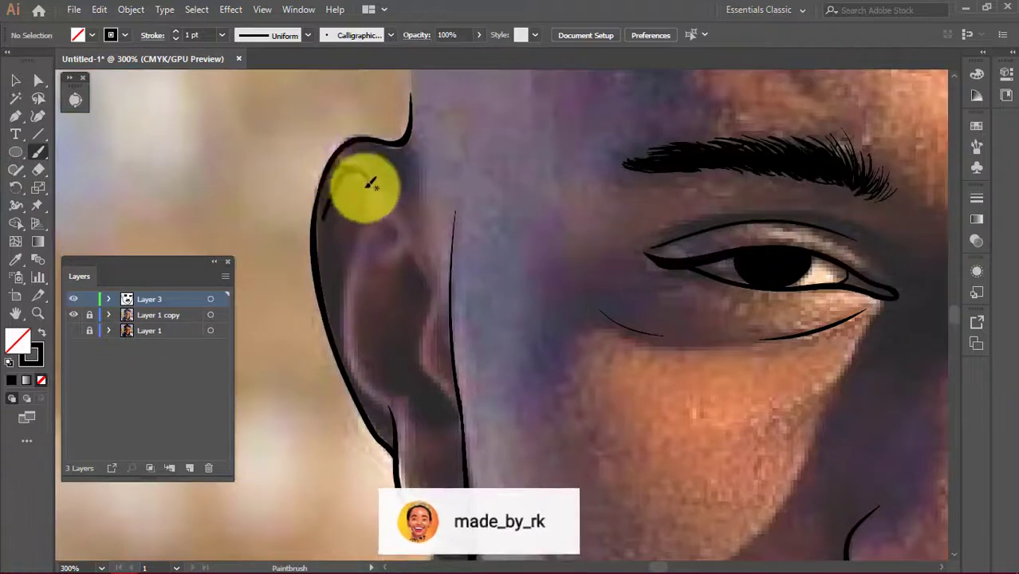
{"action": "scroll", "coordinate": [373, 189], "scroll_direction": "down", "scroll_amount": 1}
{"action": "scroll", "coordinate": [345, 289], "scroll_direction": "down", "scroll_amount": 2}
{"action": "scroll", "coordinate": [345, 289], "scroll_direction": "right", "scroll_amount": 2}
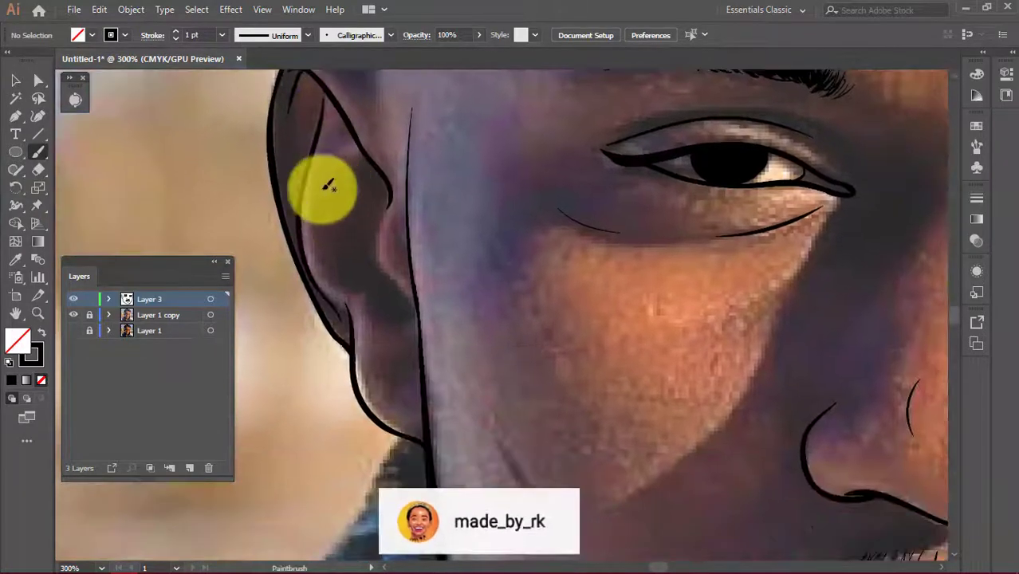
{"action": "scroll", "coordinate": [325, 182], "scroll_direction": "down", "scroll_amount": 2}
{"action": "scroll", "coordinate": [336, 243], "scroll_direction": "up", "scroll_amount": 2}
{"action": "scroll", "coordinate": [367, 183], "scroll_direction": "left", "scroll_amount": 1}
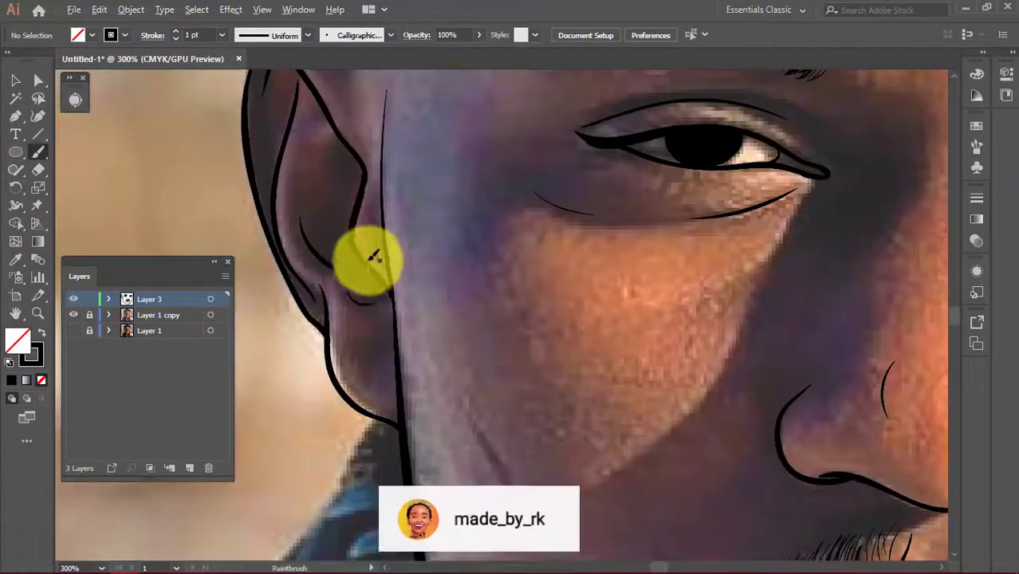
{"action": "scroll", "coordinate": [390, 235], "scroll_direction": "left", "scroll_amount": 2}
{"action": "scroll", "coordinate": [303, 261], "scroll_direction": "up", "scroll_amount": 5}
{"action": "scroll", "coordinate": [302, 261], "scroll_direction": "right", "scroll_amount": 3}
{"action": "scroll", "coordinate": [384, 216], "scroll_direction": "up", "scroll_amount": 5}
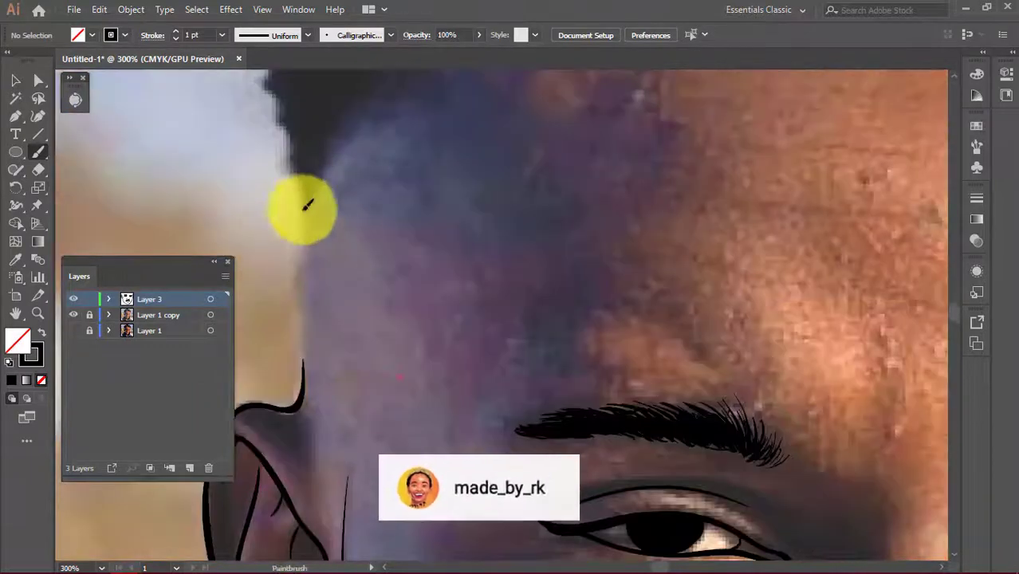
{"action": "left_click_drag", "start_coordinate": [302, 211], "coordinate": [284, 363]}
Start the outer contour of the right ear
{"action": "scroll", "coordinate": [285, 364], "scroll_direction": "down", "scroll_amount": 10}
{"action": "scroll", "coordinate": [462, 296], "scroll_direction": "up", "scroll_amount": 5}
{"action": "scroll", "coordinate": [462, 295], "scroll_direction": "right", "scroll_amount": 5}
{"action": "scroll", "coordinate": [642, 221], "scroll_direction": "down", "scroll_amount": 3}
{"action": "scroll", "coordinate": [642, 221], "scroll_direction": "right", "scroll_amount": 4}
{"action": "left_click_drag", "start_coordinate": [469, 124], "coordinate": [530, 114]}
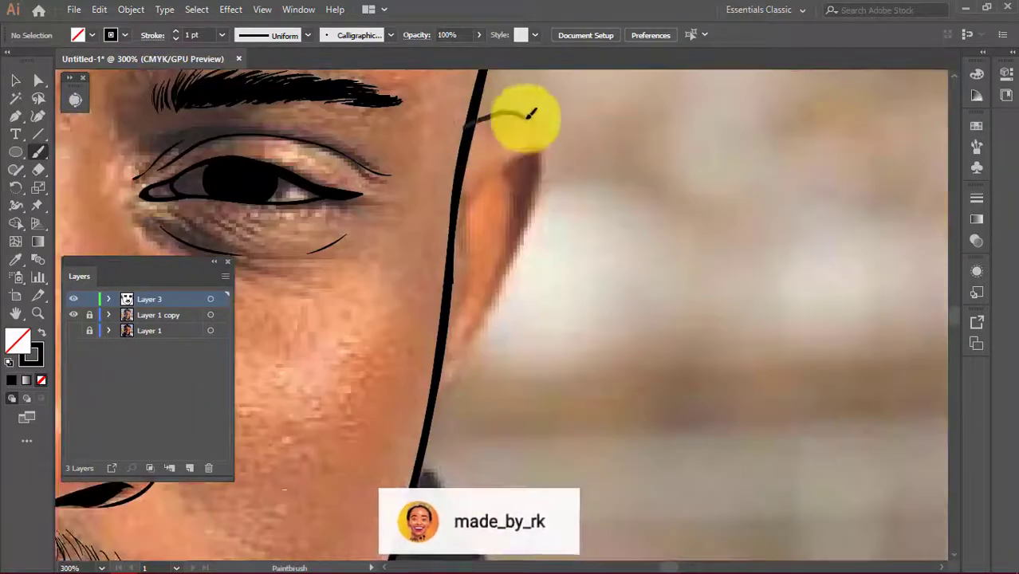
Add the right ear's inner curve and a small arc inside it
{"action": "scroll", "coordinate": [495, 189], "scroll_direction": "up", "scroll_amount": 1}
{"action": "scroll", "coordinate": [495, 189], "scroll_direction": "right", "scroll_amount": 1}
{"action": "left_click_drag", "start_coordinate": [418, 214], "coordinate": [517, 177]}
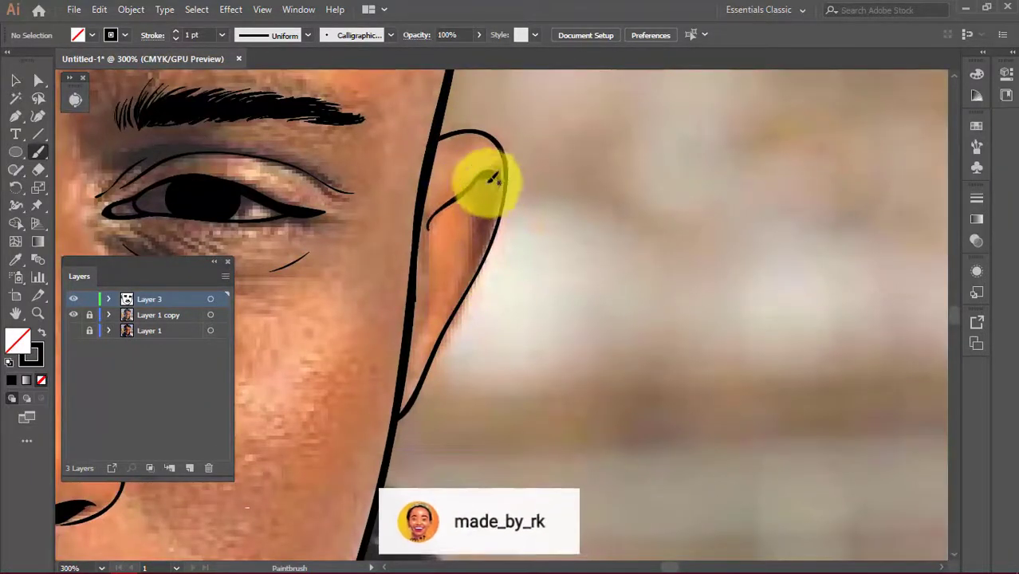
{"action": "scroll", "coordinate": [465, 285], "scroll_direction": "down", "scroll_amount": 4}
{"action": "scroll", "coordinate": [464, 285], "scroll_direction": "left", "scroll_amount": 1}
{"action": "left_click_drag", "start_coordinate": [451, 177], "coordinate": [472, 182]}
{"action": "scroll", "coordinate": [477, 288], "scroll_direction": "up", "scroll_amount": 3}
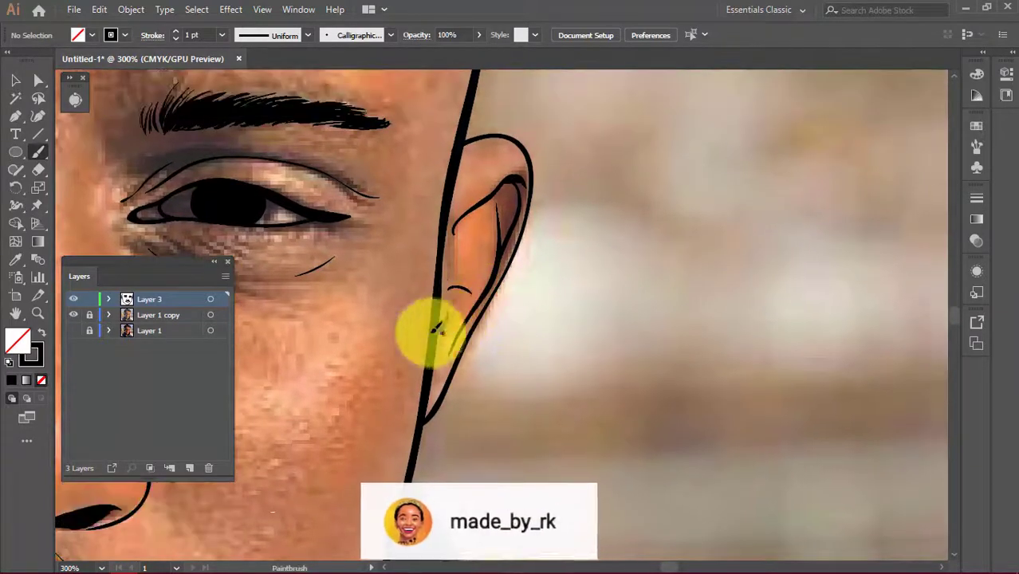
{"action": "scroll", "coordinate": [465, 263], "scroll_direction": "down", "scroll_amount": 3}
{"action": "scroll", "coordinate": [466, 263], "scroll_direction": "down", "scroll_amount": 3}
Hide the photo layers, toggling the photo to compare it with the line art
{"action": "left_click_drag", "start_coordinate": [73, 315], "coordinate": [73, 330]}
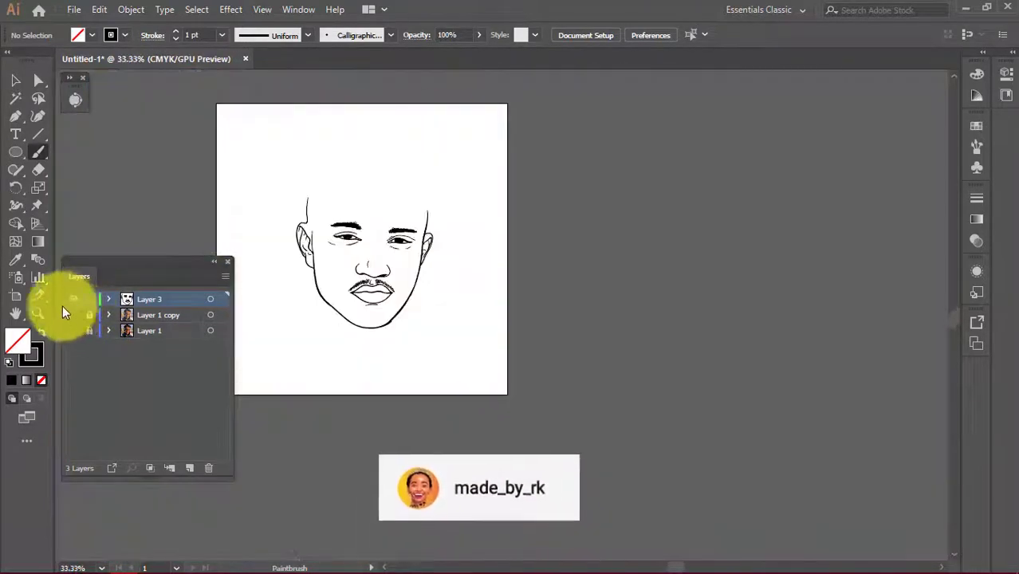
{"action": "left_click", "coordinate": [72, 315]}
{"action": "left_click", "coordinate": [72, 315]}
{"action": "left_click", "coordinate": [72, 315]}
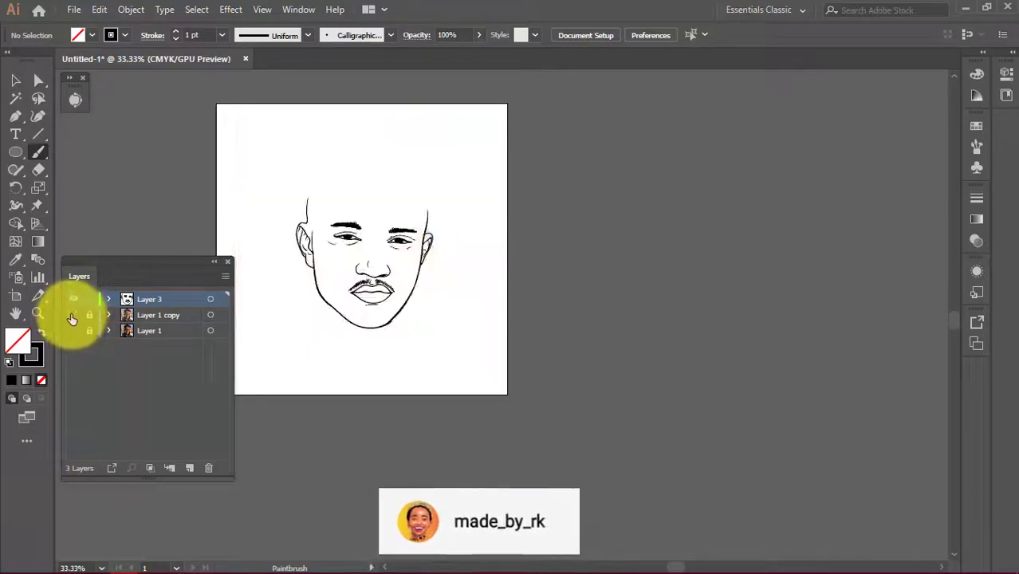
{"action": "left_click", "coordinate": [72, 315]}
Paint the first curly beard hairs along the chin line with the calligraphic brush
{"action": "scroll", "coordinate": [319, 240], "scroll_direction": "up", "scroll_amount": 5}
{"action": "scroll", "coordinate": [292, 201], "scroll_direction": "up", "scroll_amount": 3}
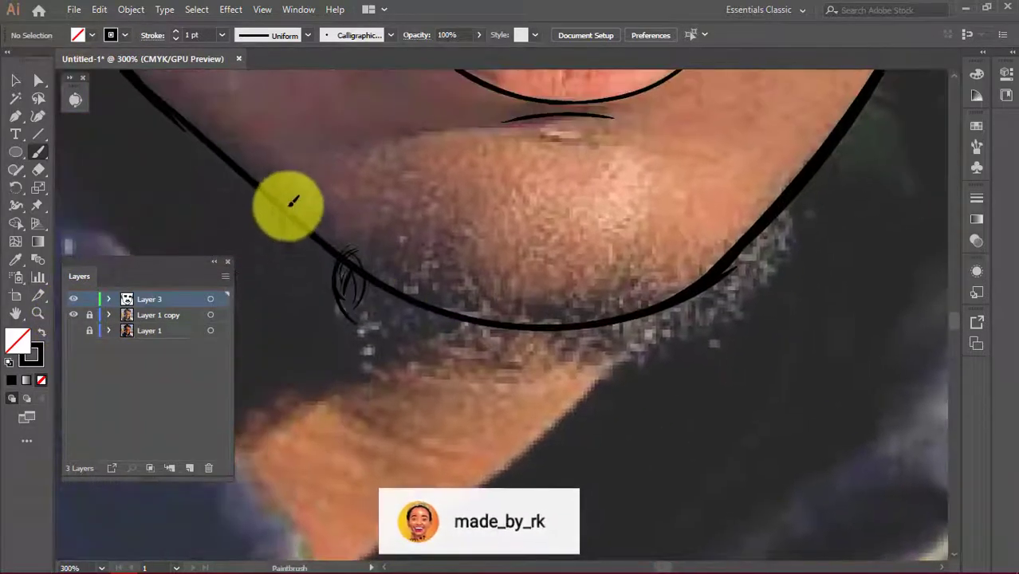
{"action": "scroll", "coordinate": [312, 247], "scroll_direction": "down", "scroll_amount": 2}
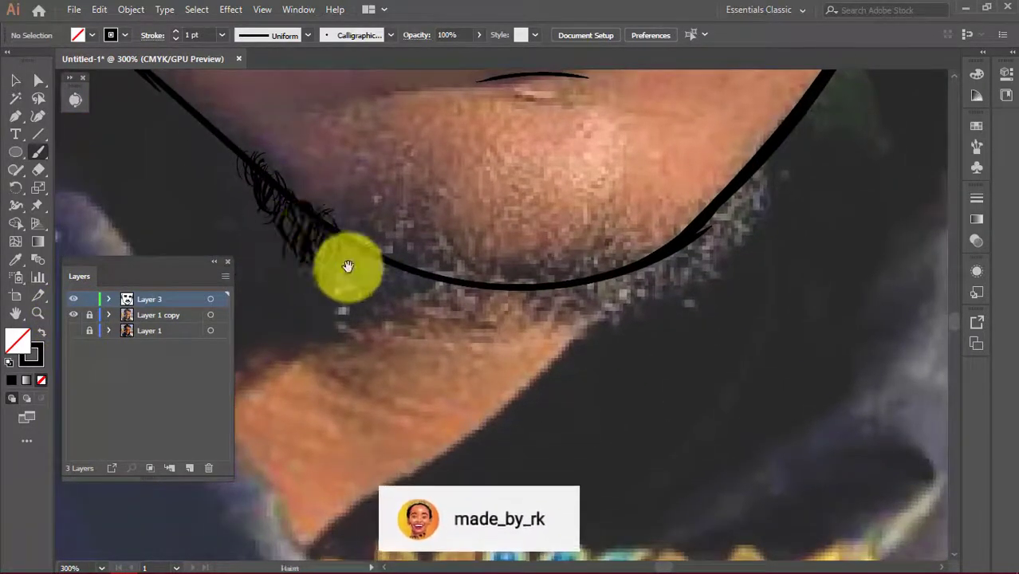
{"action": "left_click_drag", "start_coordinate": [348, 266], "coordinate": [317, 247]}
{"action": "scroll", "coordinate": [325, 289], "scroll_direction": "up", "scroll_amount": 3}
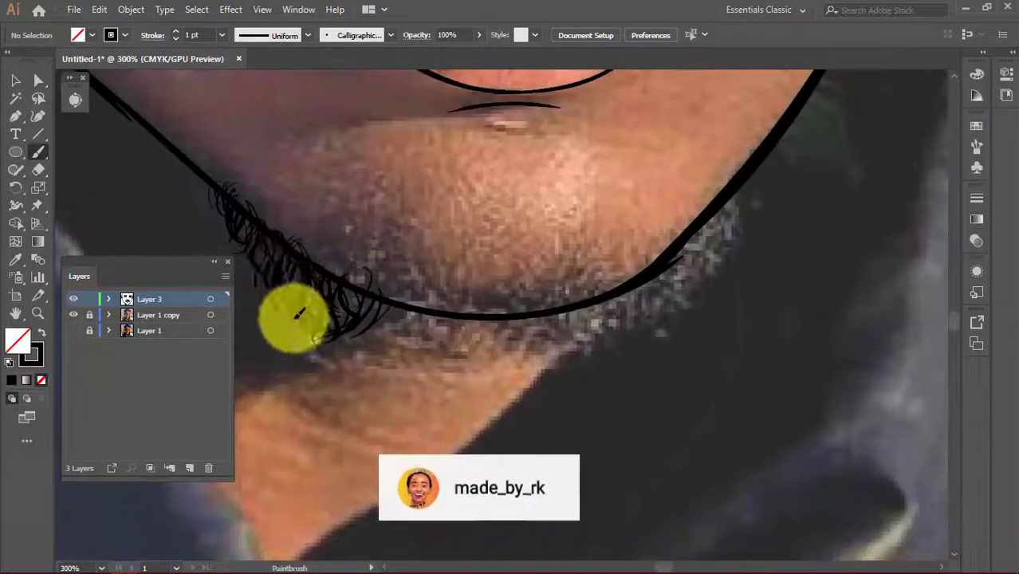
{"action": "scroll", "coordinate": [299, 315], "scroll_direction": "right", "scroll_amount": 4}
{"action": "left_click_drag", "start_coordinate": [587, 184], "coordinate": [560, 233]}
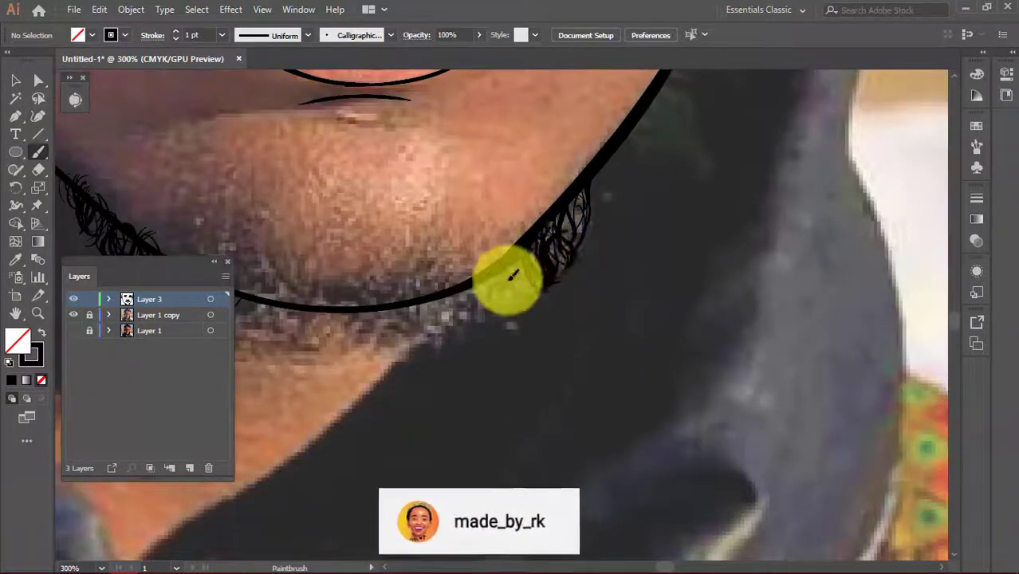
Add more curly beard strokes along the chin and underneath it
{"action": "scroll", "coordinate": [513, 276], "scroll_direction": "down", "scroll_amount": 3}
{"action": "scroll", "coordinate": [512, 275], "scroll_direction": "left", "scroll_amount": 3}
{"action": "scroll", "coordinate": [451, 236], "scroll_direction": "right", "scroll_amount": 2}
{"action": "scroll", "coordinate": [451, 237], "scroll_direction": "up", "scroll_amount": 1}
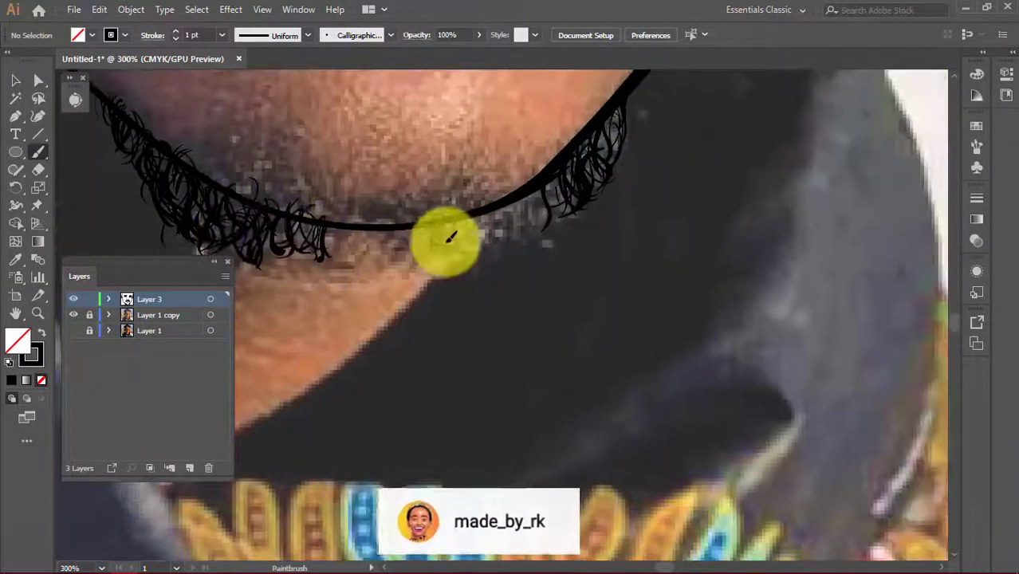
{"action": "left_click_drag", "start_coordinate": [461, 257], "coordinate": [525, 206]}
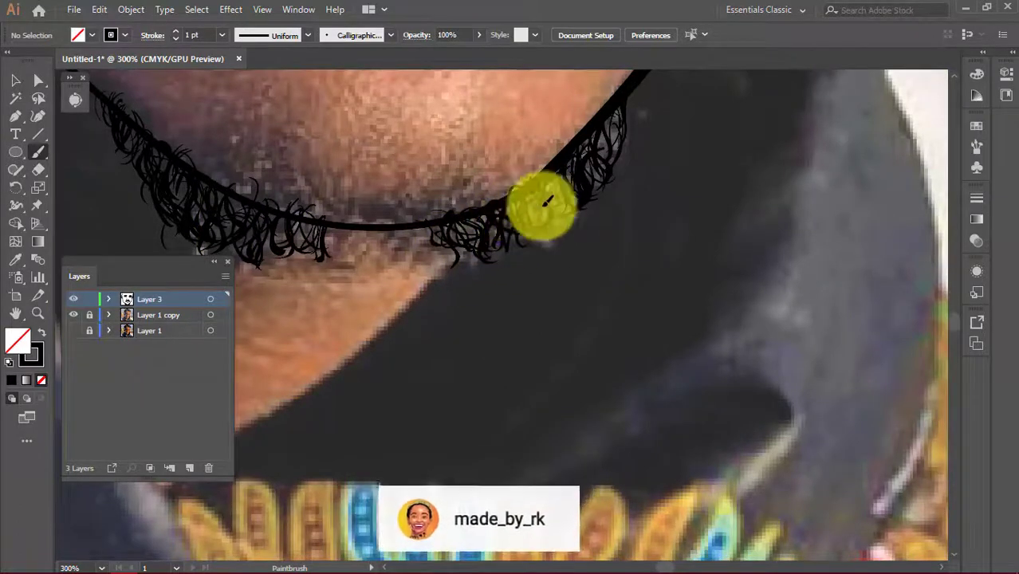
{"action": "scroll", "coordinate": [523, 204], "scroll_direction": "left", "scroll_amount": 3}
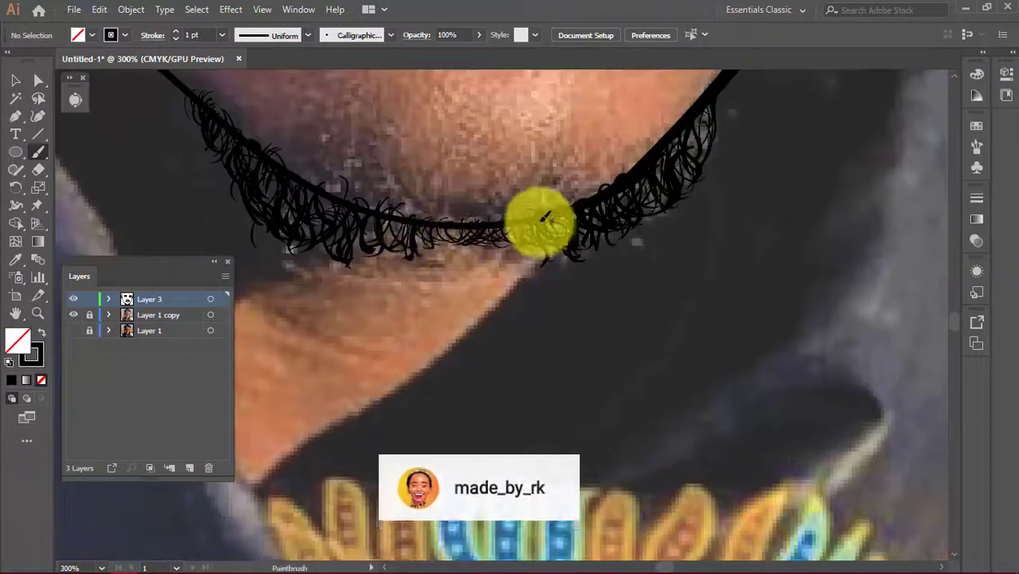
{"action": "scroll", "coordinate": [550, 228], "scroll_direction": "up", "scroll_amount": 4}
{"action": "scroll", "coordinate": [626, 249], "scroll_direction": "up", "scroll_amount": 3}
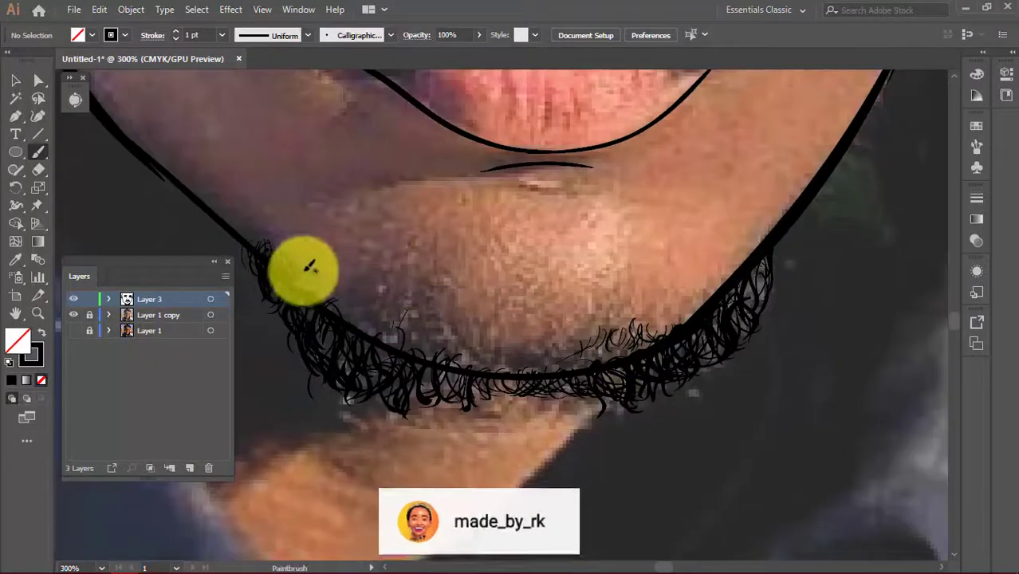
{"action": "scroll", "coordinate": [348, 292], "scroll_direction": "down", "scroll_amount": 3}
{"action": "scroll", "coordinate": [343, 255], "scroll_direction": "down", "scroll_amount": 2}
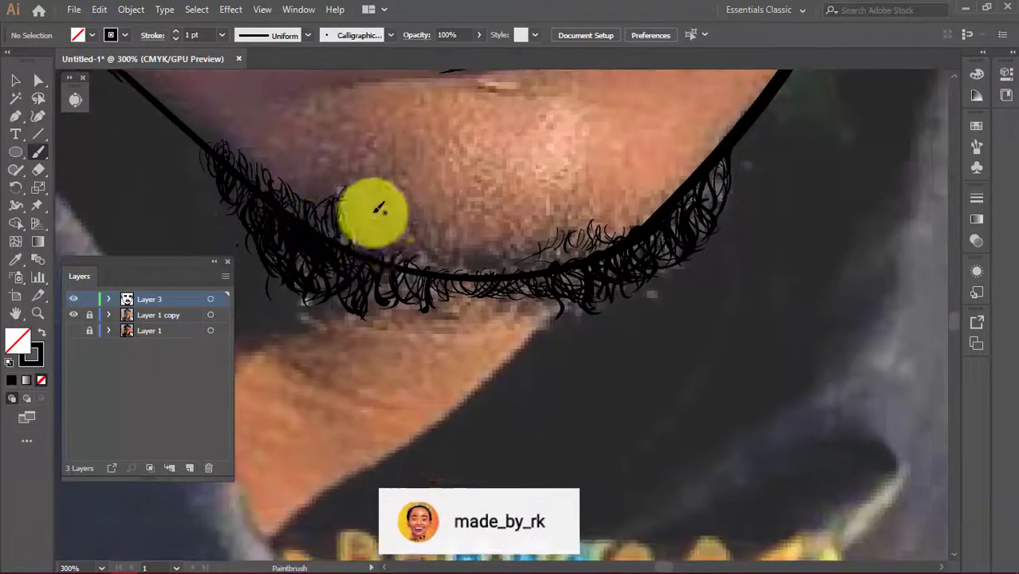
{"action": "scroll", "coordinate": [574, 227], "scroll_direction": "up", "scroll_amount": 2}
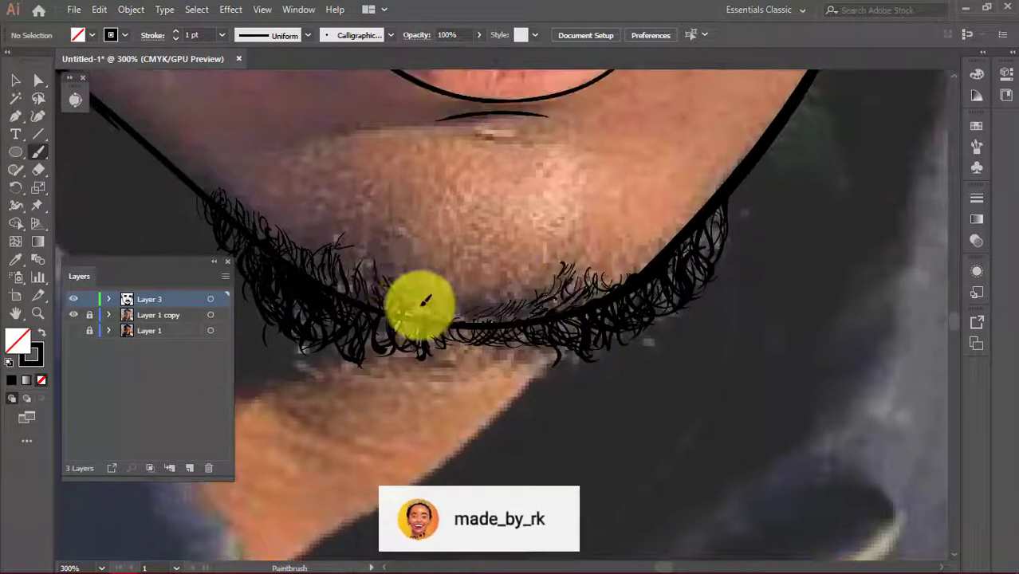
{"action": "left_click_drag", "start_coordinate": [355, 269], "coordinate": [407, 303]}
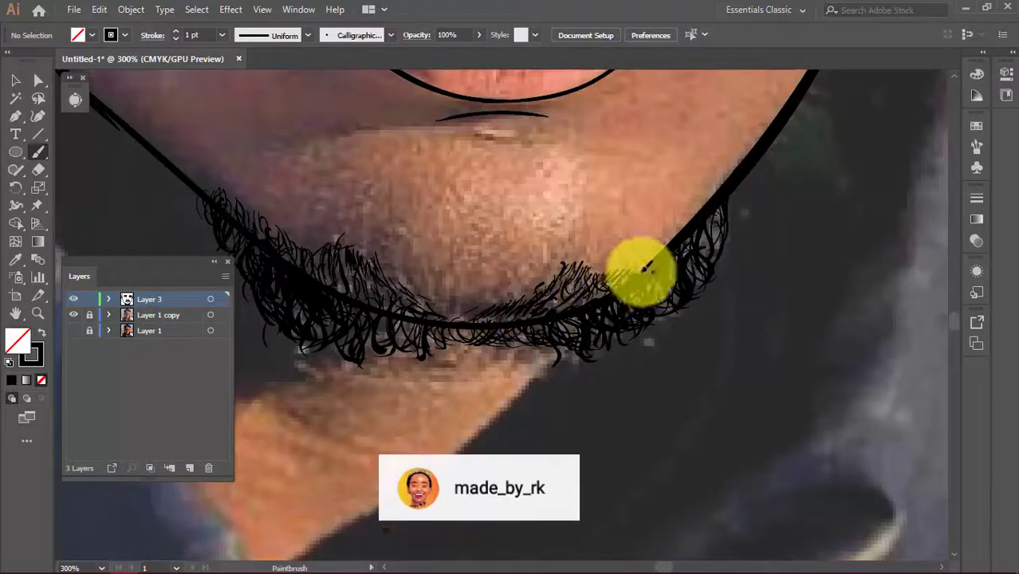
{"action": "scroll", "coordinate": [646, 269], "scroll_direction": "up", "scroll_amount": 2}
Draw filled black beard shapes along the chin with the Pencil
{"action": "left_click_drag", "start_coordinate": [291, 250], "coordinate": [319, 271]}
{"action": "scroll", "coordinate": [496, 200], "scroll_direction": "down", "scroll_amount": 3}
{"action": "left_click", "coordinate": [20, 169]}
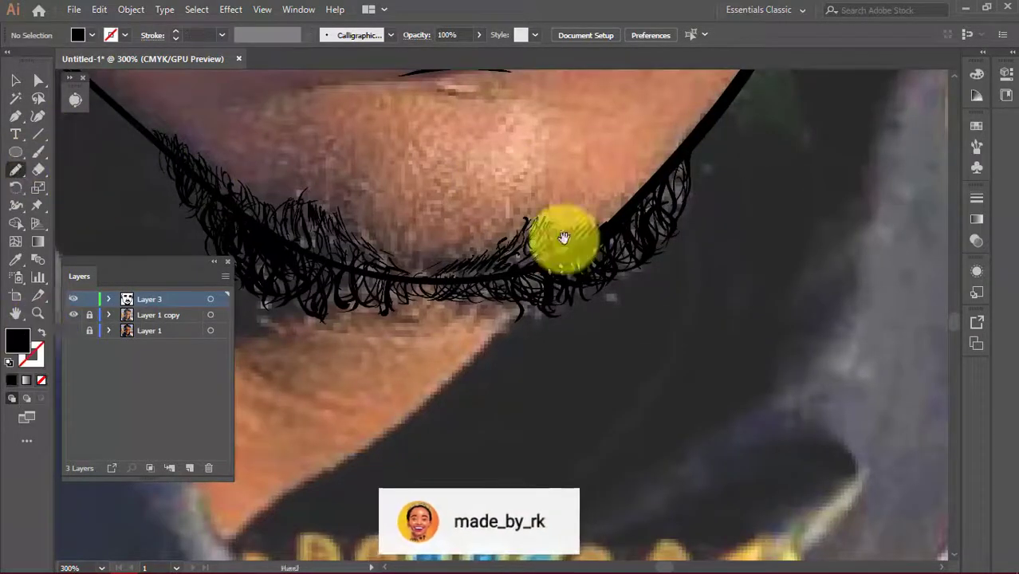
{"action": "left_click_drag", "start_coordinate": [564, 238], "coordinate": [514, 219]}
{"action": "left_click_drag", "start_coordinate": [443, 237], "coordinate": [615, 185]}
{"action": "mouse_move", "coordinate": [540, 246]}
{"action": "left_mouse_down"}
{"action": "mouse_move", "coordinate": [448, 221]}
{"action": "mouse_move", "coordinate": [648, 221]}
{"action": "left_mouse_up"}
{"action": "mouse_move", "coordinate": [519, 224]}
{"action": "left_mouse_down"}
{"action": "mouse_move", "coordinate": [568, 227]}
{"action": "mouse_move", "coordinate": [539, 257]}
{"action": "mouse_move", "coordinate": [450, 239]}
{"action": "left_mouse_up"}
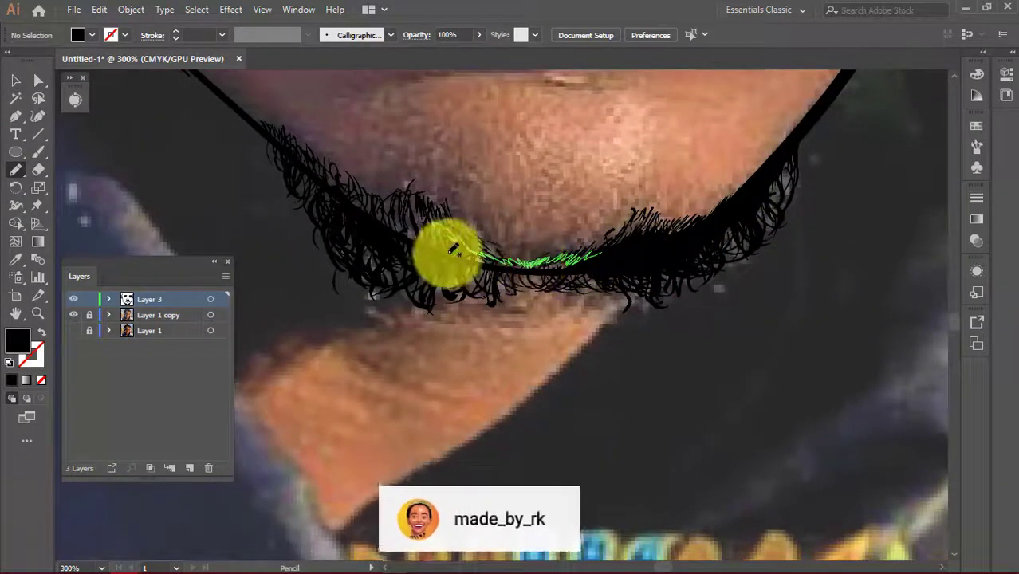
Extend the black beard fill under the chin and close the remaining gaps
{"action": "left_click_drag", "start_coordinate": [522, 287], "coordinate": [488, 273]}
{"action": "mouse_move", "coordinate": [375, 275]}
{"action": "left_mouse_down"}
{"action": "mouse_move", "coordinate": [511, 251]}
{"action": "mouse_move", "coordinate": [511, 298]}
{"action": "left_mouse_up"}
{"action": "left_click_drag", "start_coordinate": [257, 204], "coordinate": [287, 204]}
{"action": "left_click_drag", "start_coordinate": [339, 253], "coordinate": [307, 190]}
{"action": "left_click_drag", "start_coordinate": [307, 190], "coordinate": [357, 193]}
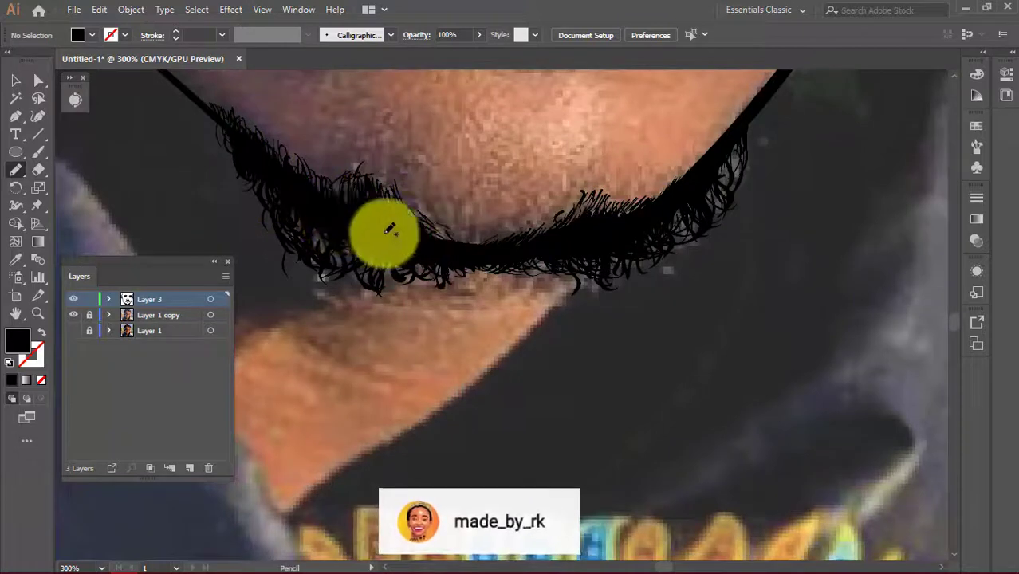
{"action": "key", "text": "ctrl+minus"}
{"action": "key", "text": "ctrl+minus"}
{"action": "key", "text": "ctrl+minus"}
Hide Layer 1 copy and give the Paintbrush a black 0.25 pt stroke
{"action": "left_click", "coordinate": [74, 315]}
{"action": "key", "text": "b"}
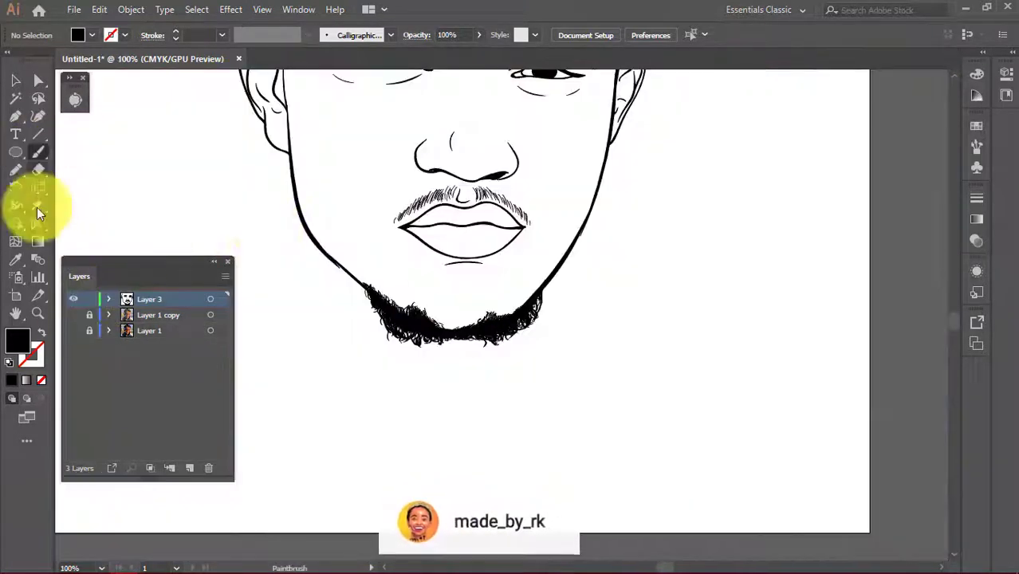
{"action": "key", "text": "shift+x"}
{"action": "left_click", "coordinate": [222, 35]}
{"action": "left_click", "coordinate": [244, 61]}
{"action": "key", "text": "ctrl+plus"}
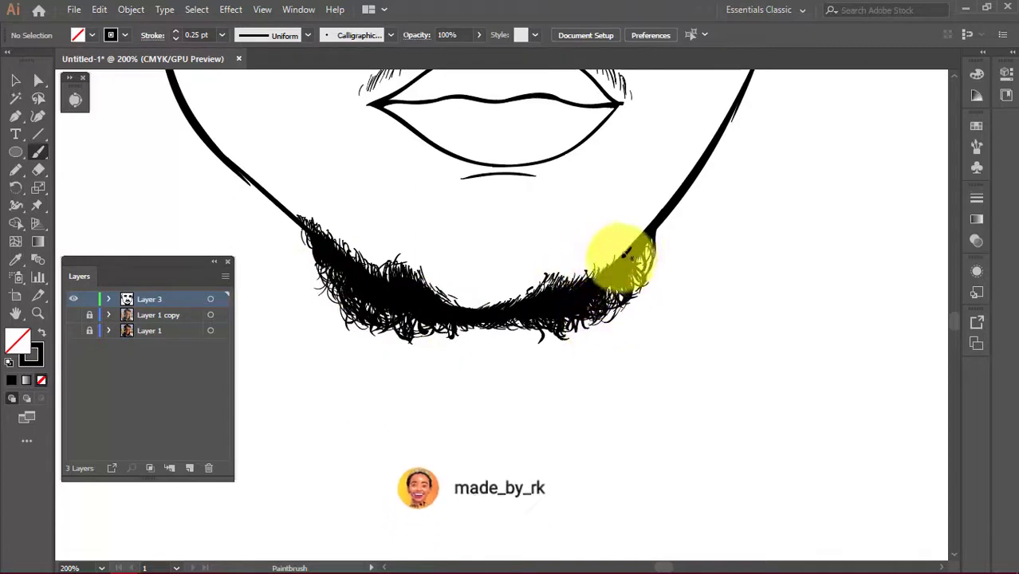
Paint fine hair strokes along the beard edge, then show the photo again
{"action": "left_click_drag", "start_coordinate": [662, 227], "coordinate": [548, 337]}
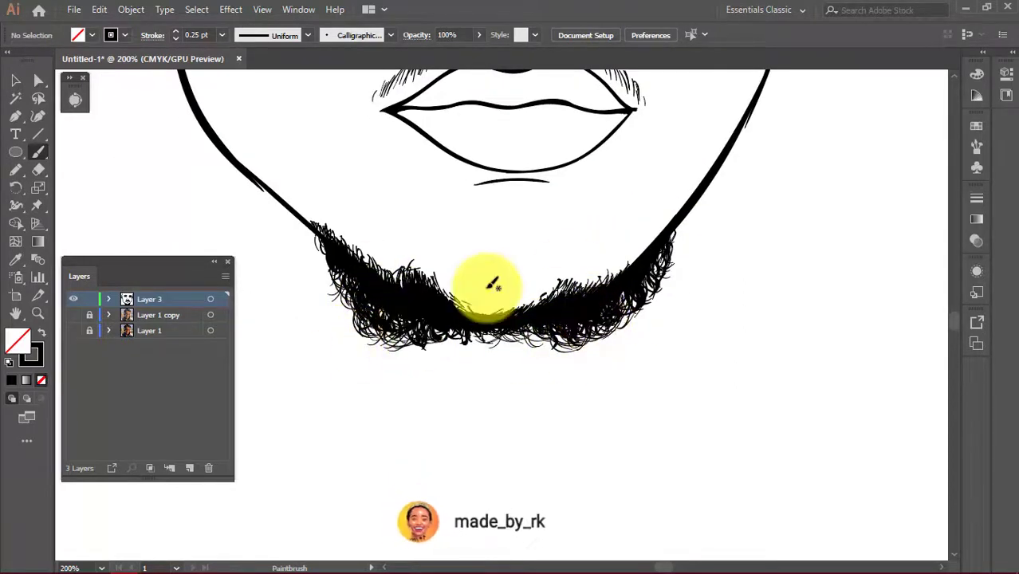
{"action": "key", "text": "ctrl+minus"}
{"action": "key", "text": "ctrl+minus"}
{"action": "key", "text": "ctrl+minus"}
{"action": "left_click", "coordinate": [74, 315]}
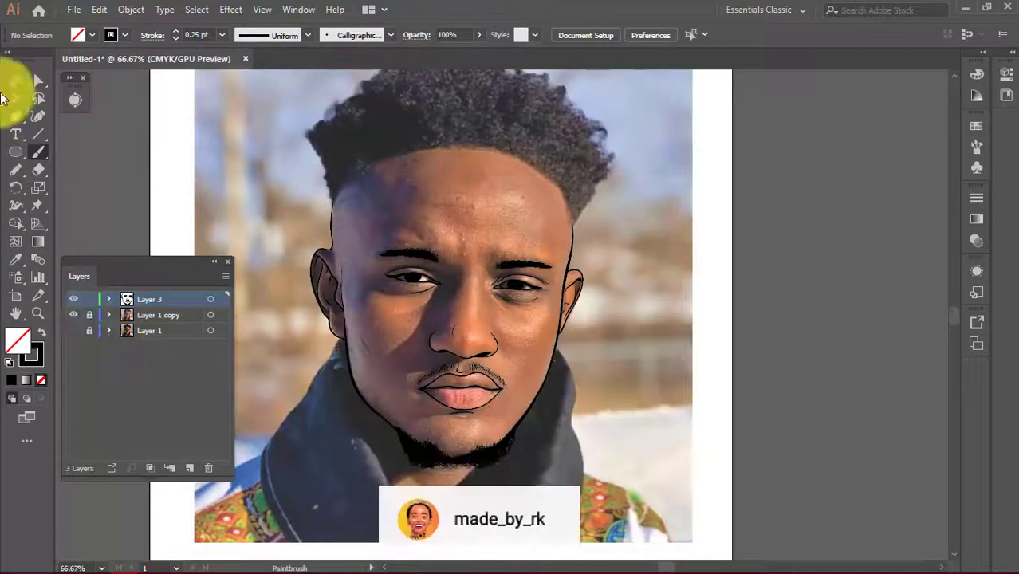
Draw the first black hair shapes along the hairline with the Pencil
{"action": "key", "text": "n"}
{"action": "key", "text": "ctrl+plus"}
{"action": "mouse_move", "coordinate": [288, 193]}
{"action": "left_mouse_down"}
{"action": "mouse_move", "coordinate": [340, 159]}
{"action": "mouse_move", "coordinate": [550, 136]}
{"action": "left_mouse_up"}
{"action": "left_click_drag", "start_coordinate": [602, 337], "coordinate": [387, 136]}
{"action": "key", "text": "ctrl+plus"}
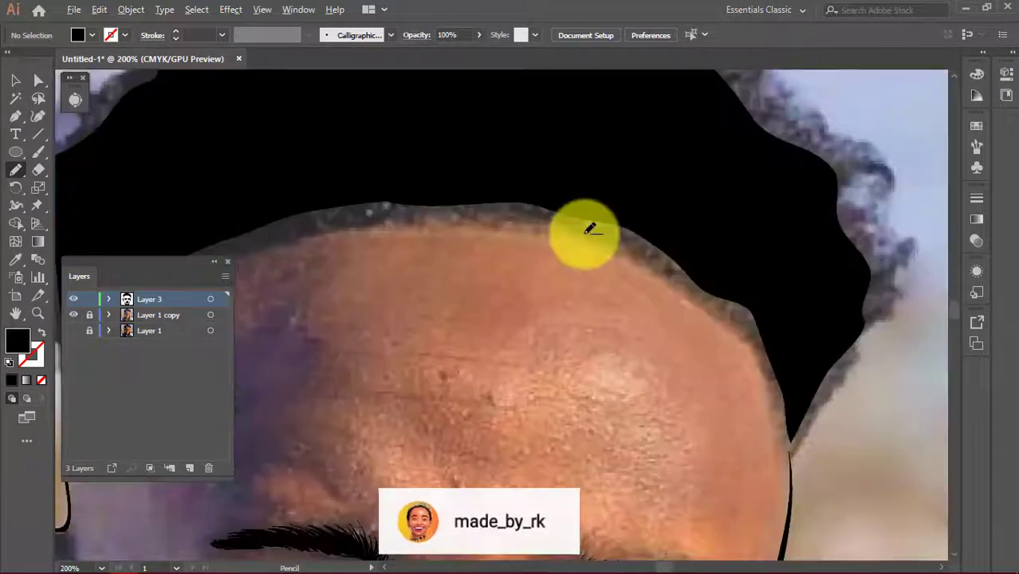
{"action": "key", "text": "ctrl+plus"}
{"action": "left_click_drag", "start_coordinate": [491, 250], "coordinate": [582, 233]}
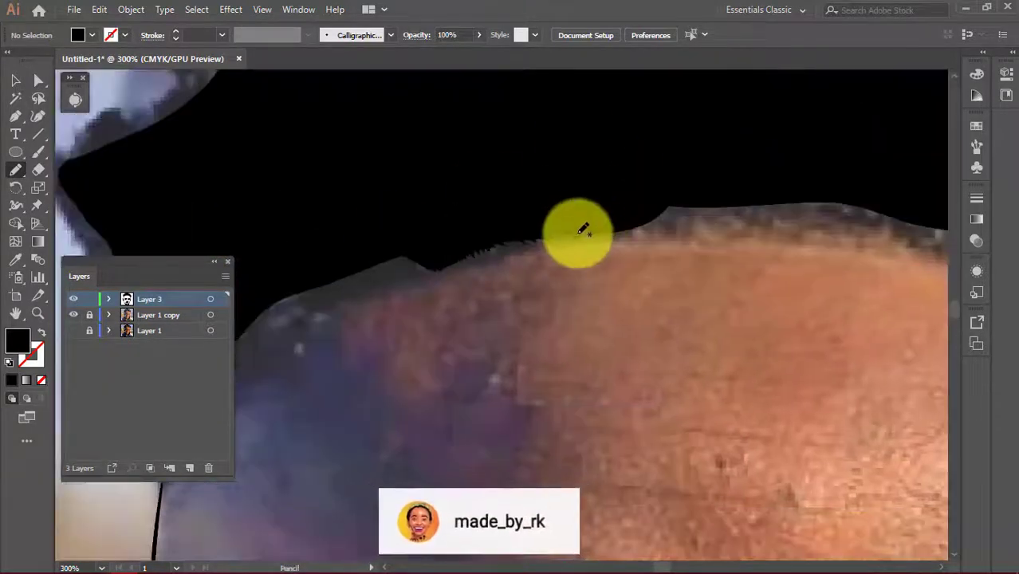
Continue the hair shape above the forehead, down the side of the head and temple
{"action": "left_click_drag", "start_coordinate": [679, 221], "coordinate": [891, 219]}
{"action": "scroll", "coordinate": [628, 219], "scroll_direction": "up", "scroll_amount": 3}
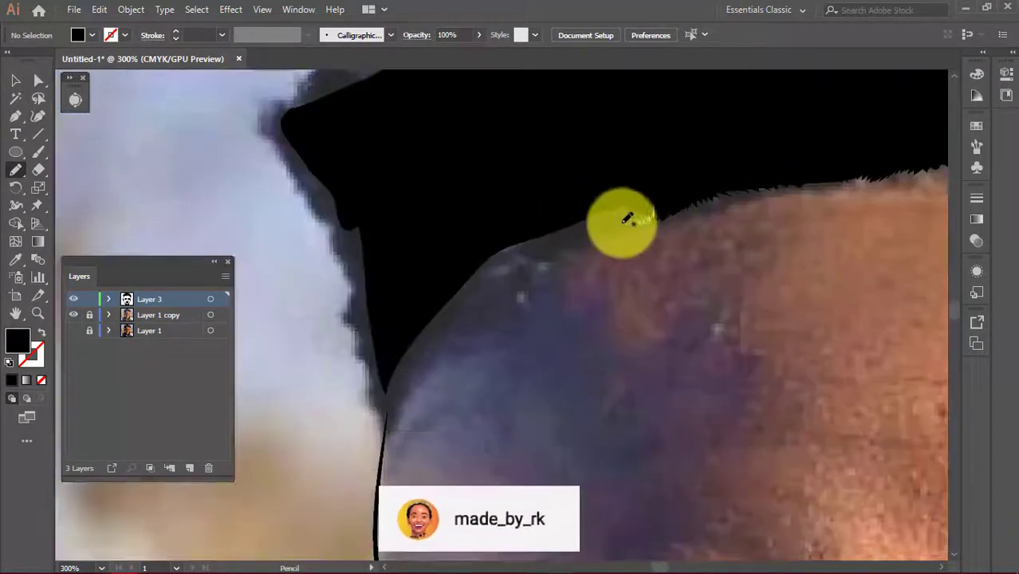
{"action": "left_click_drag", "start_coordinate": [556, 267], "coordinate": [476, 329]}
{"action": "scroll", "coordinate": [476, 328], "scroll_direction": "down", "scroll_amount": 3}
{"action": "left_click_drag", "start_coordinate": [658, 177], "coordinate": [589, 239]}
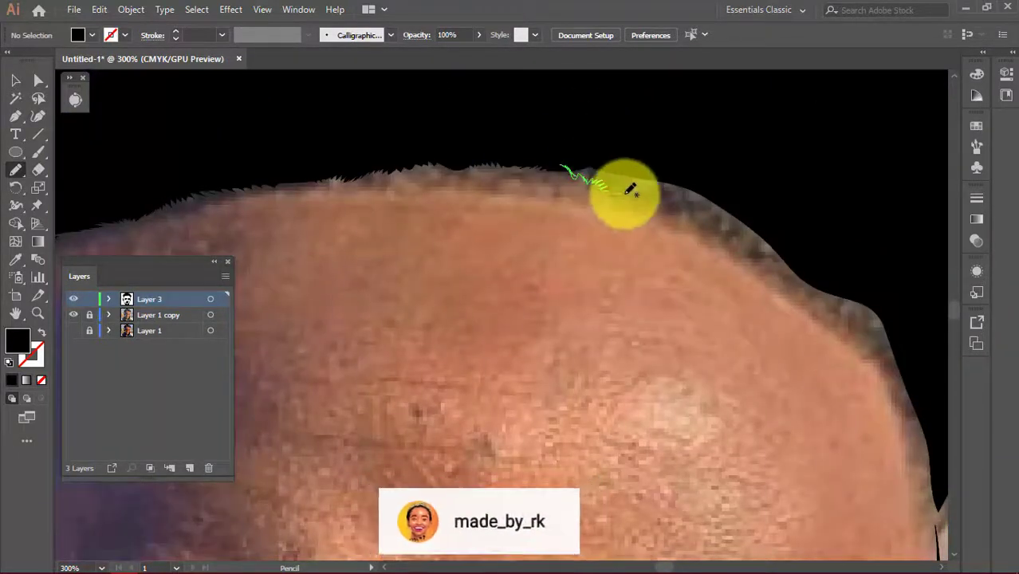
{"action": "mouse_move", "coordinate": [630, 189]}
{"action": "left_mouse_down"}
{"action": "mouse_move", "coordinate": [726, 216]}
{"action": "mouse_move", "coordinate": [740, 244]}
{"action": "left_mouse_up"}
{"action": "left_click_drag", "start_coordinate": [808, 290], "coordinate": [552, 158]}
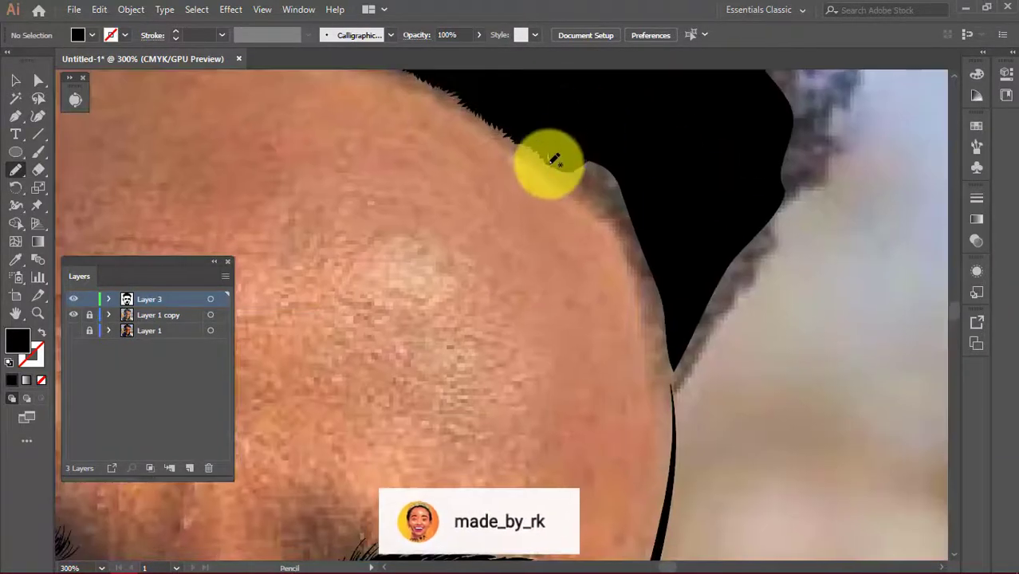
{"action": "mouse_move", "coordinate": [634, 251]}
{"action": "left_mouse_down"}
{"action": "mouse_move", "coordinate": [657, 296]}
{"action": "mouse_move", "coordinate": [669, 375]}
{"action": "left_mouse_up"}
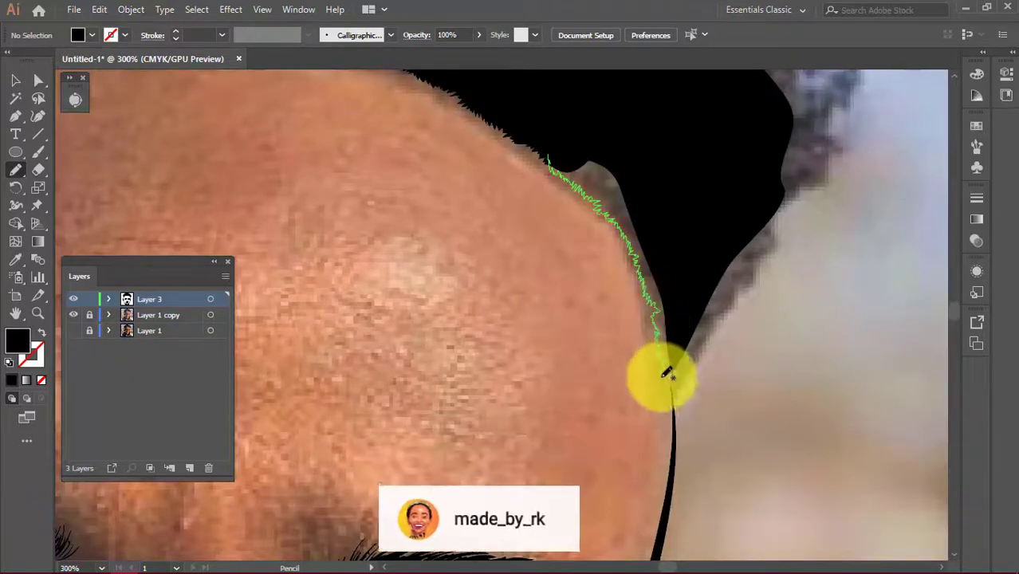
{"action": "mouse_move", "coordinate": [759, 263]}
{"action": "left_mouse_down"}
{"action": "mouse_move", "coordinate": [814, 177]}
{"action": "mouse_move", "coordinate": [560, 114]}
{"action": "mouse_move", "coordinate": [620, 243]}
{"action": "mouse_move", "coordinate": [585, 201]}
{"action": "left_mouse_up"}
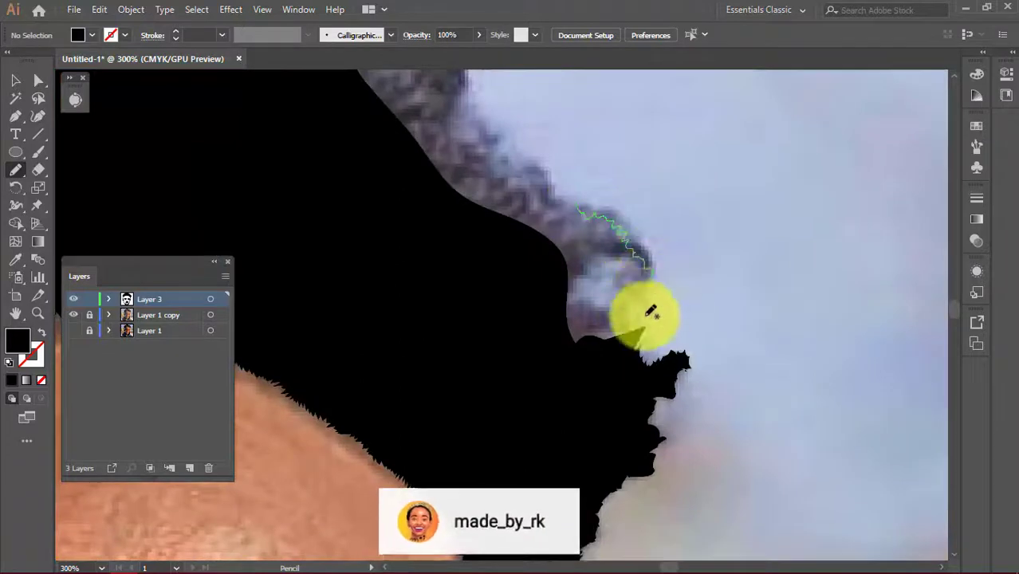
Fill in the jagged outer and top edges of the hair and check it without the photo
{"action": "left_click_drag", "start_coordinate": [478, 205], "coordinate": [557, 284]}
{"action": "mouse_move", "coordinate": [477, 231]}
{"action": "left_mouse_down"}
{"action": "mouse_move", "coordinate": [580, 244]}
{"action": "mouse_move", "coordinate": [686, 295]}
{"action": "mouse_move", "coordinate": [594, 315]}
{"action": "left_mouse_up"}
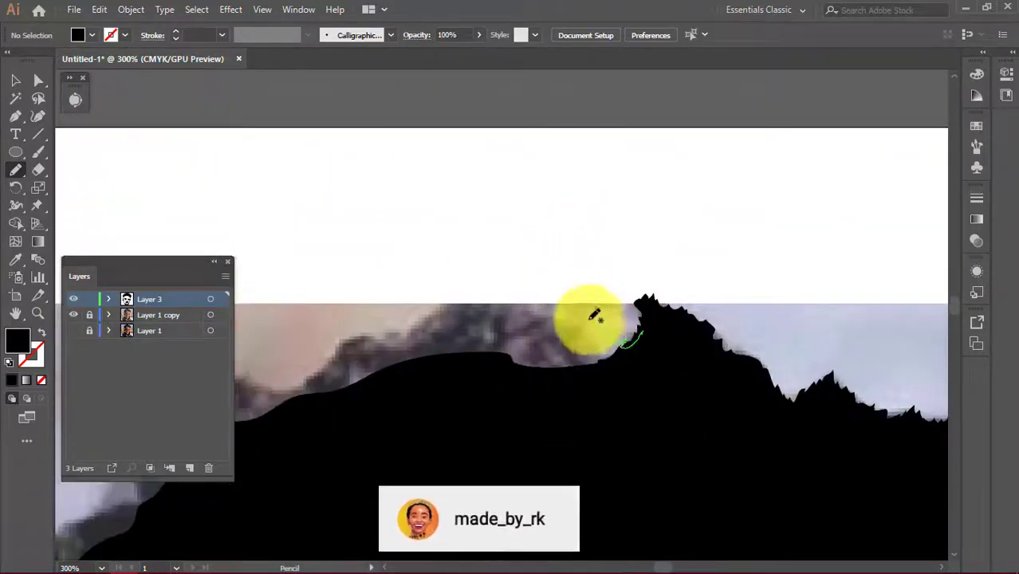
{"action": "left_click_drag", "start_coordinate": [517, 274], "coordinate": [526, 263]}
{"action": "left_click_drag", "start_coordinate": [618, 269], "coordinate": [515, 315]}
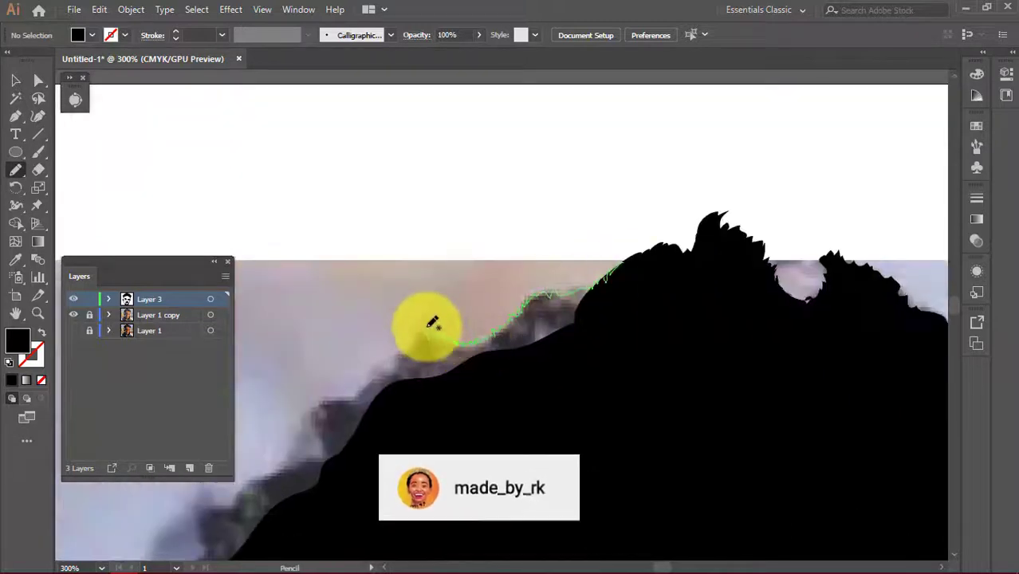
{"action": "left_click_drag", "start_coordinate": [431, 322], "coordinate": [334, 405]}
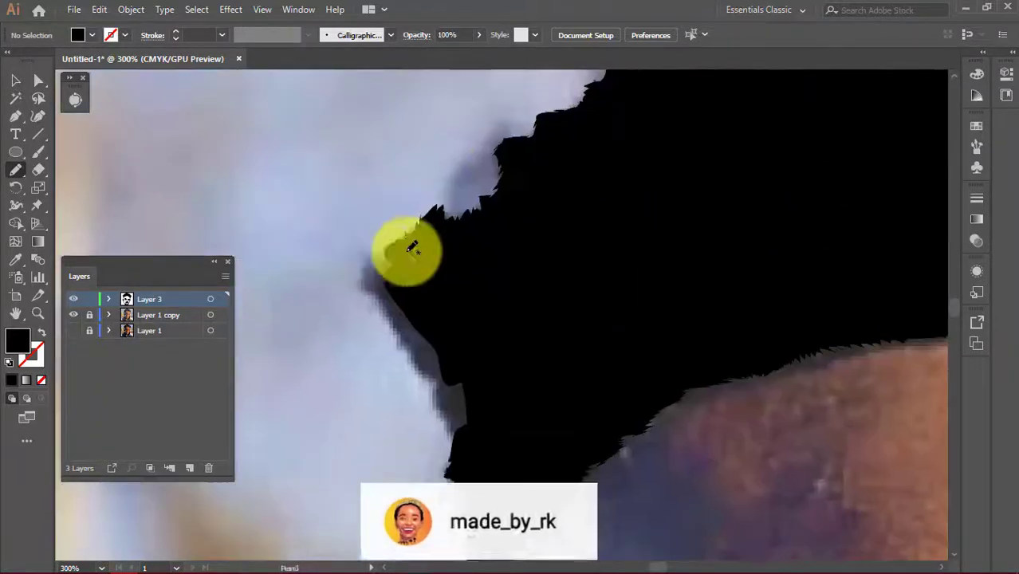
{"action": "left_click_drag", "start_coordinate": [403, 237], "coordinate": [405, 339]}
{"action": "key", "text": "ctrl+0"}
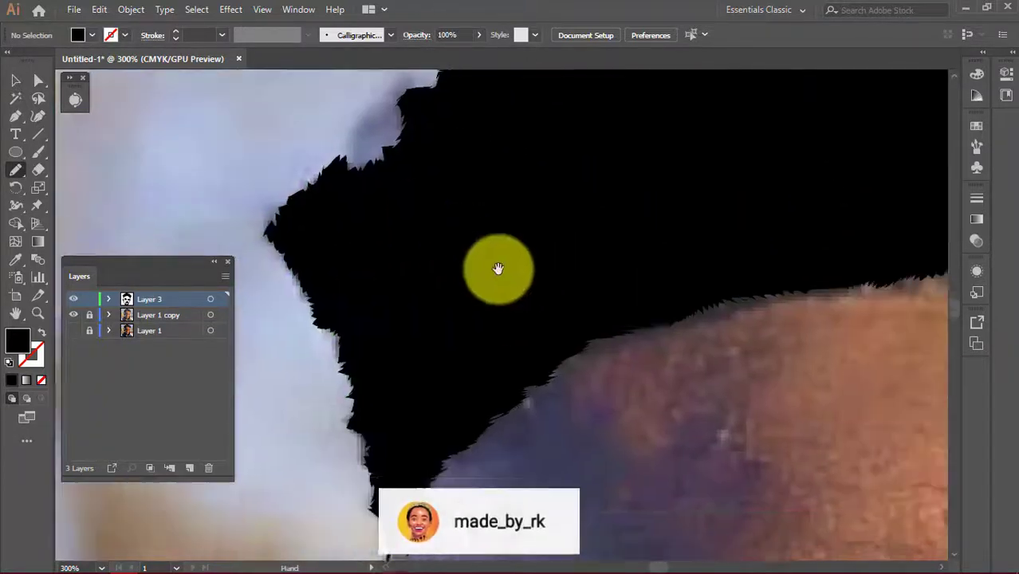
{"action": "left_click", "coordinate": [74, 315]}
Fill the thin tip of the sideburn over the photo and preview the line art
{"action": "left_click", "coordinate": [73, 315]}
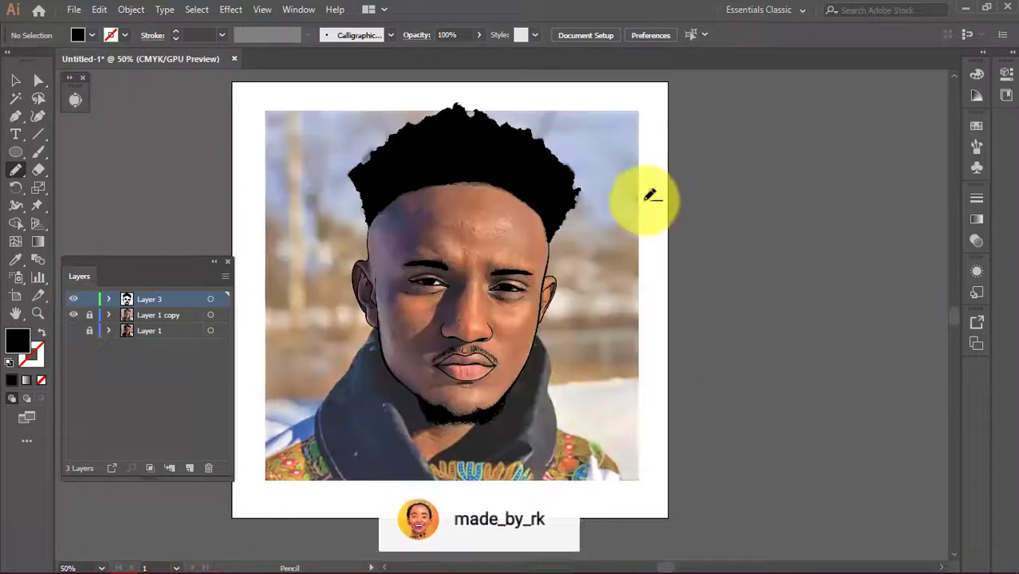
{"action": "scroll", "coordinate": [371, 235], "scroll_direction": "up", "scroll_amount": 6}
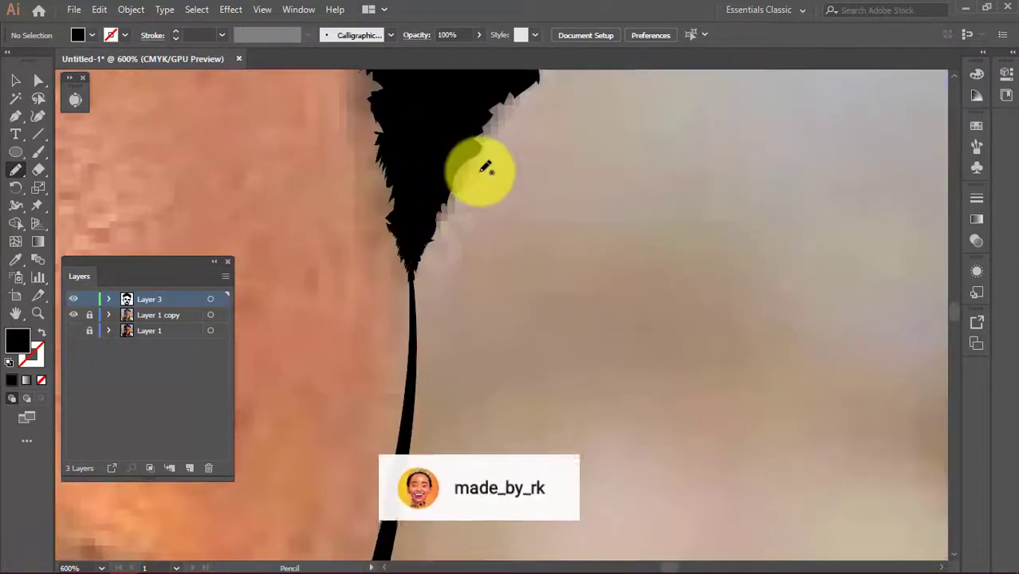
{"action": "scroll", "coordinate": [477, 166], "scroll_direction": "up", "scroll_amount": 5}
{"action": "mouse_move", "coordinate": [557, 182]}
{"action": "left_mouse_down"}
{"action": "mouse_move", "coordinate": [504, 391]}
{"action": "mouse_move", "coordinate": [484, 170]}
{"action": "left_mouse_up"}
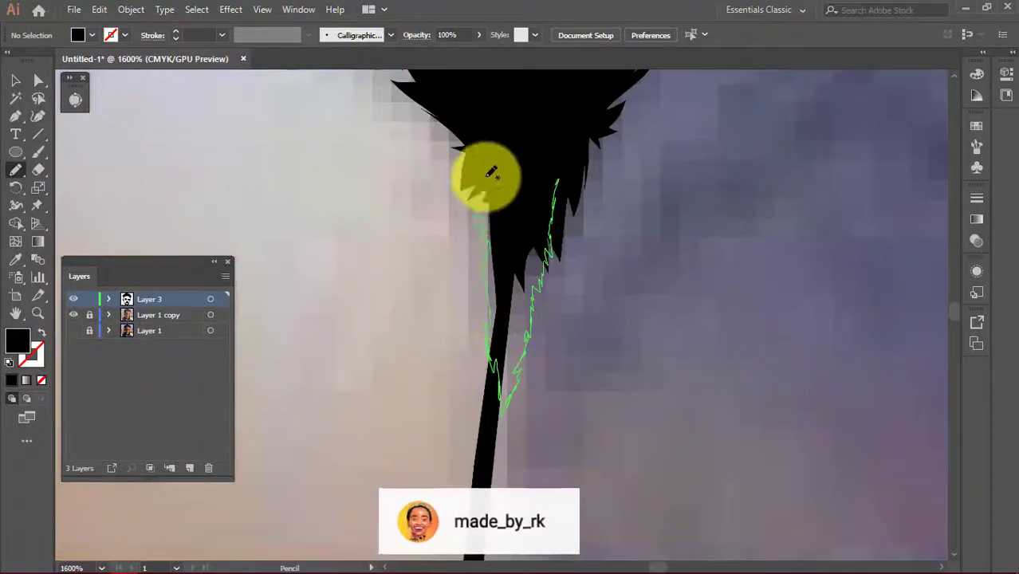
{"action": "key", "text": "ctrl+0"}
{"action": "left_click", "coordinate": [73, 315]}
Make Layer 3 the drawing layer, toggle the reference photo and zoom in on the chin
{"action": "left_click_drag", "start_coordinate": [451, 229], "coordinate": [370, 228]}
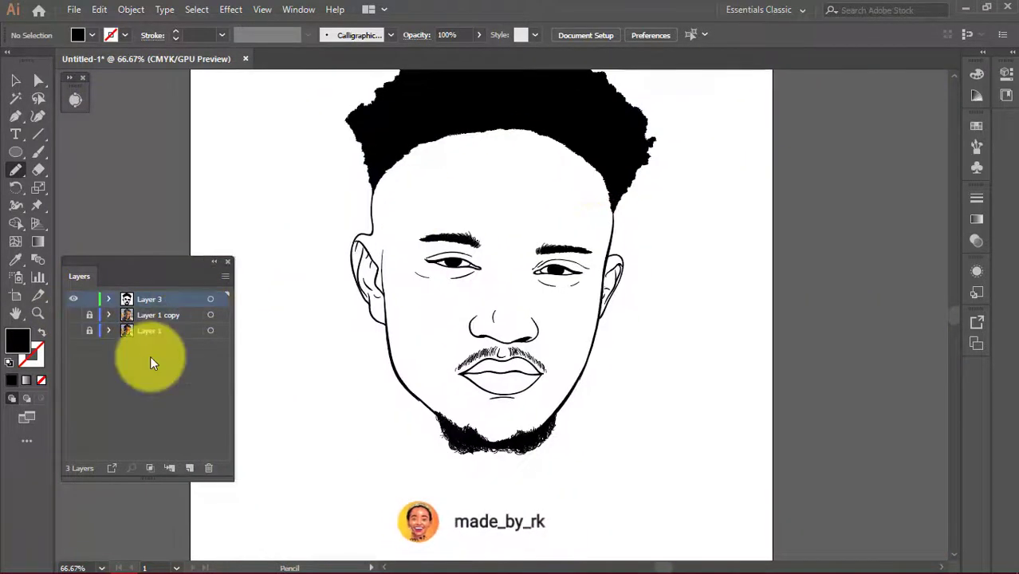
{"action": "left_click", "coordinate": [150, 299]}
{"action": "left_click", "coordinate": [73, 315]}
{"action": "scroll", "coordinate": [488, 314], "scroll_direction": "up", "scroll_amount": 5}
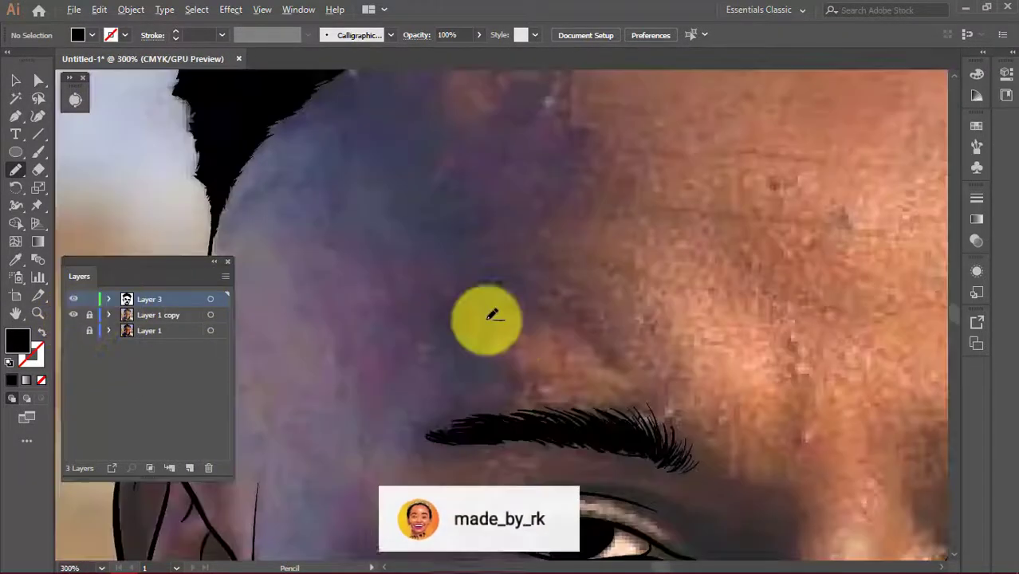
{"action": "scroll", "coordinate": [455, 405], "scroll_direction": "down", "scroll_amount": 3}
{"action": "scroll", "coordinate": [432, 410], "scroll_direction": "down", "scroll_amount": 4}
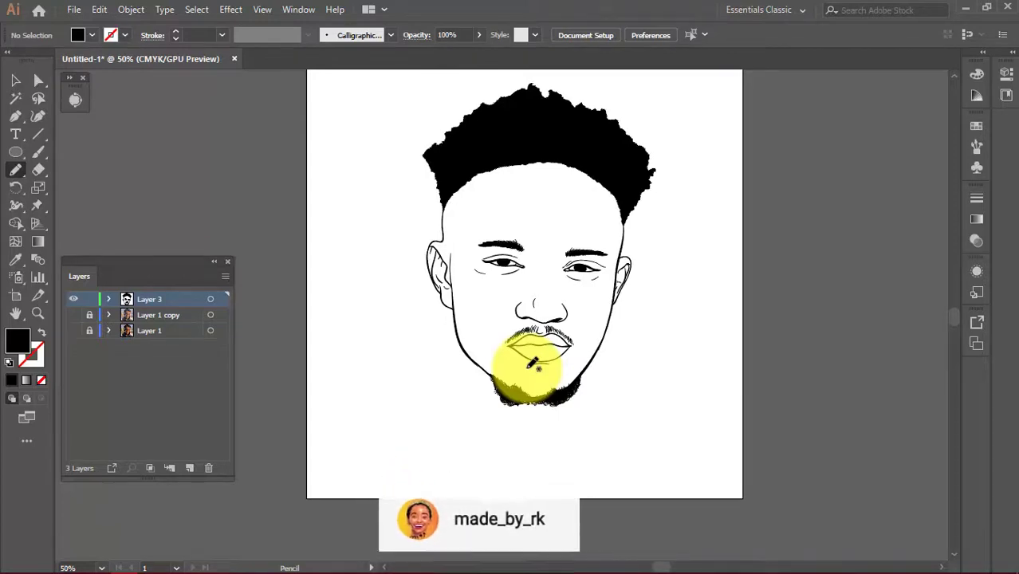
{"action": "left_click", "coordinate": [74, 330]}
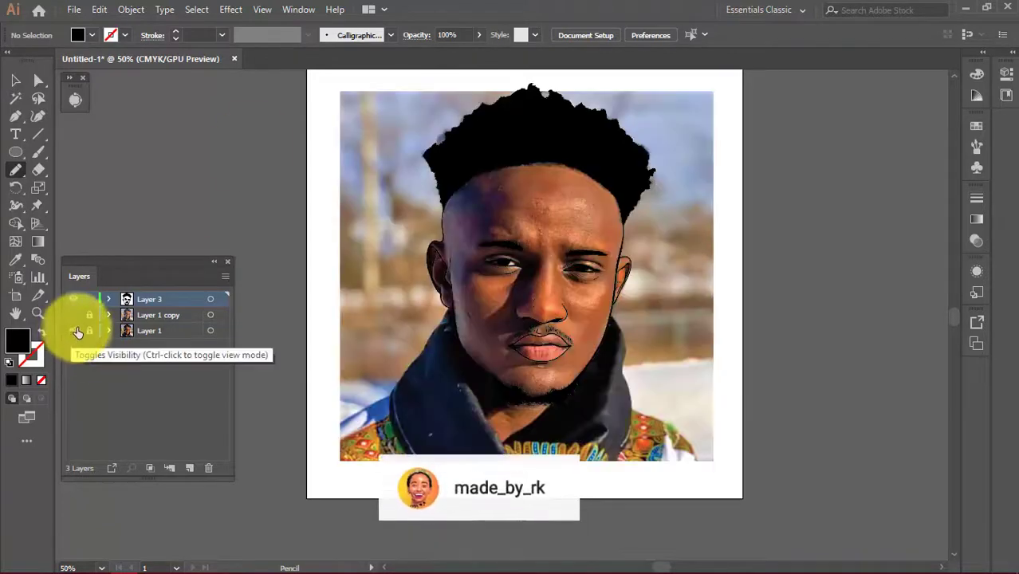
{"action": "key", "text": "ctrl+1"}
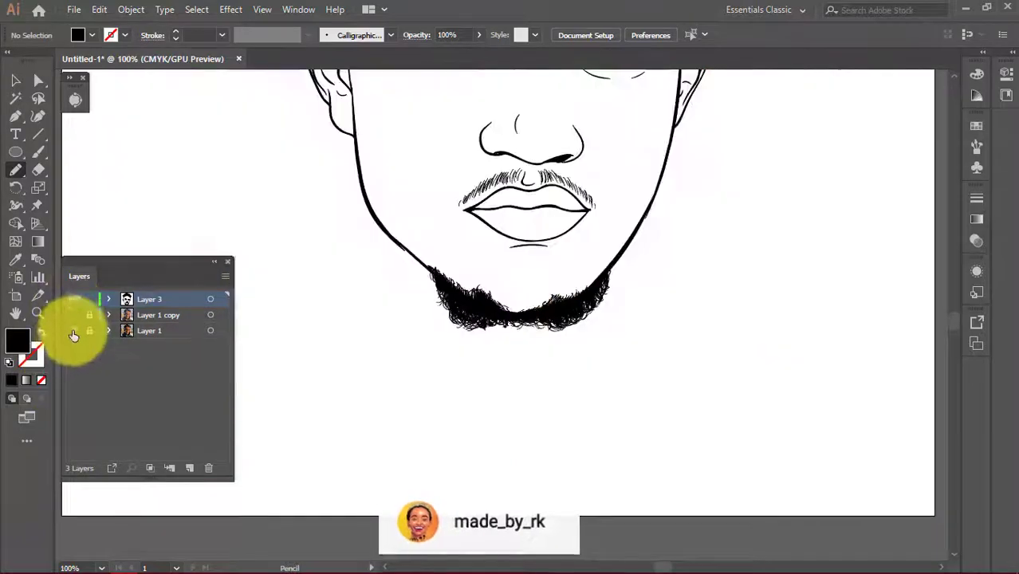
{"action": "scroll", "coordinate": [590, 400], "scroll_direction": "up", "scroll_amount": 5}
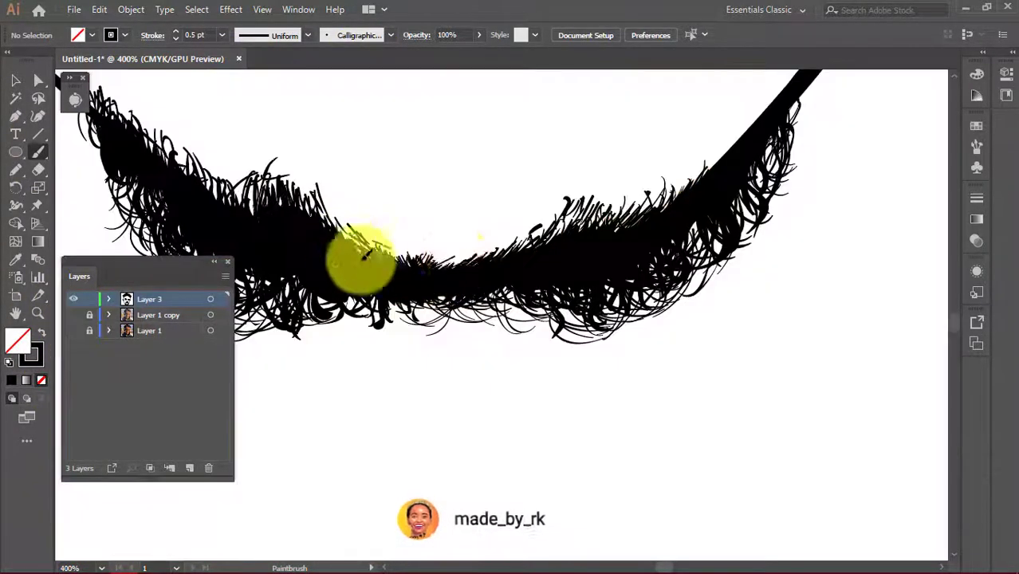
Touch up the strands at the beard's right end against the reference photo
{"action": "left_click_drag", "start_coordinate": [501, 250], "coordinate": [788, 241]}
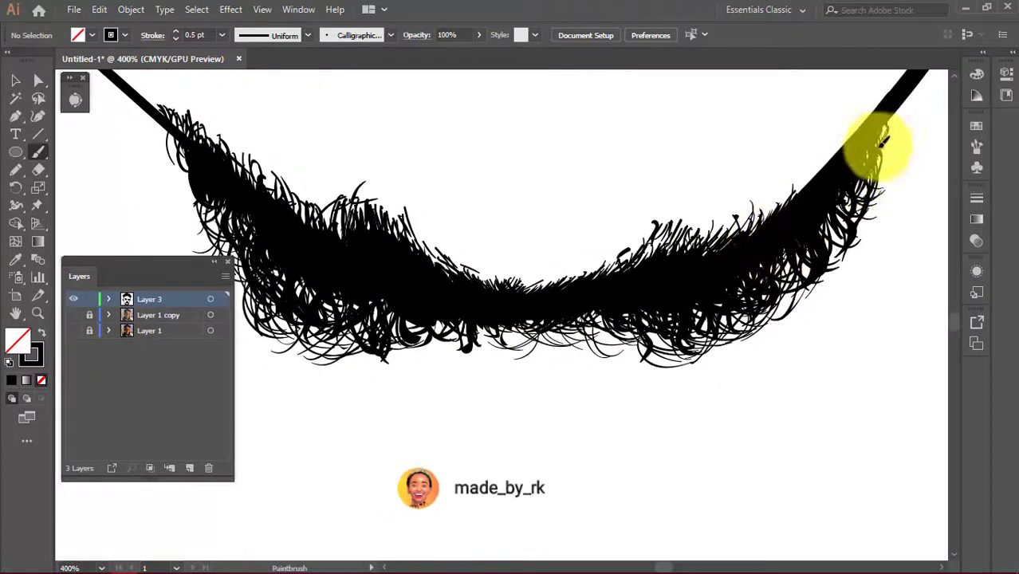
{"action": "left_click", "coordinate": [174, 119]}
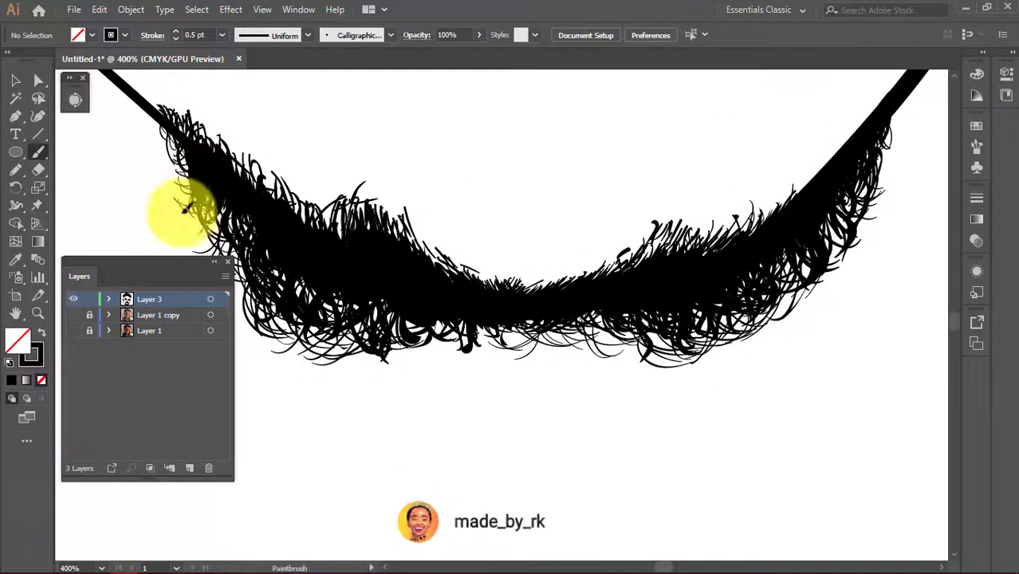
{"action": "left_click", "coordinate": [74, 317]}
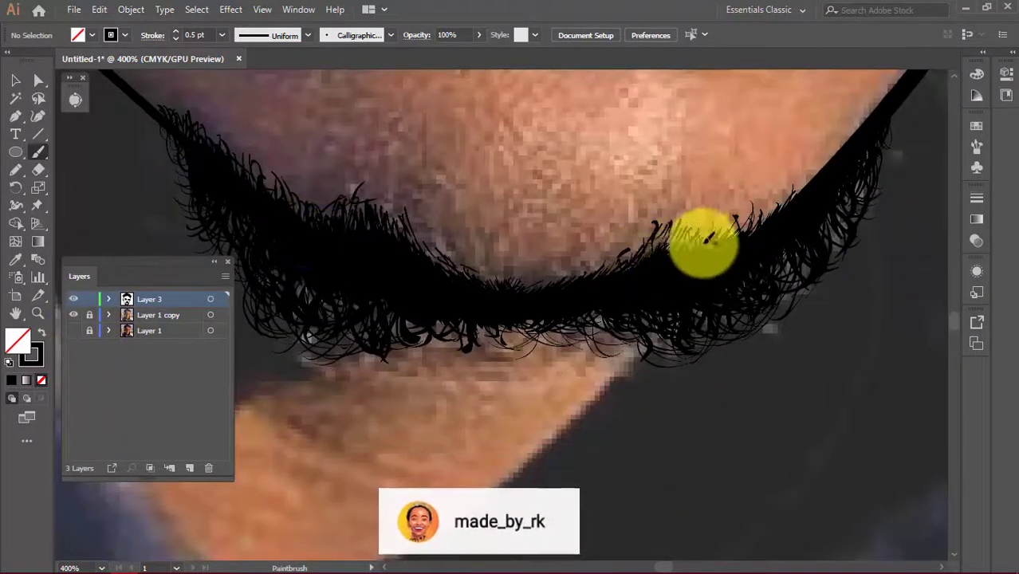
{"action": "left_click_drag", "start_coordinate": [706, 238], "coordinate": [575, 290]}
{"action": "key", "text": "ctrl+0"}
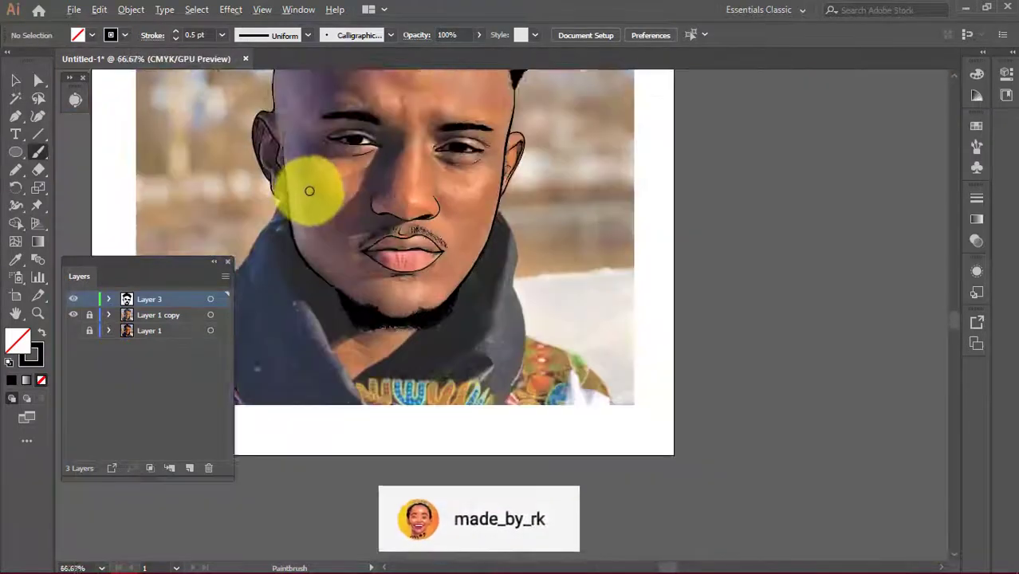
Hide the photo, fit the artboard in view and select all the line art
{"action": "scroll", "coordinate": [318, 182], "scroll_direction": "up", "scroll_amount": 3}
{"action": "left_click", "coordinate": [73, 315]}
{"action": "key", "text": "ctrl+0"}
{"action": "scroll", "coordinate": [523, 285], "scroll_direction": "up", "scroll_amount": 1}
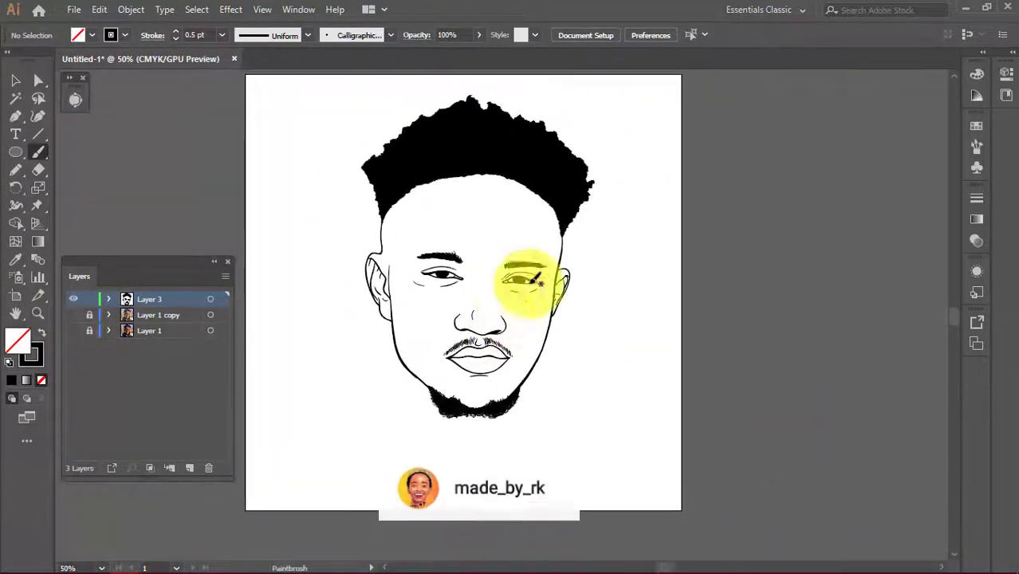
{"action": "scroll", "coordinate": [482, 239], "scroll_direction": "up", "scroll_amount": 1}
{"action": "scroll", "coordinate": [459, 287], "scroll_direction": "up", "scroll_amount": 1}
{"action": "scroll", "coordinate": [469, 413], "scroll_direction": "down", "scroll_amount": 2}
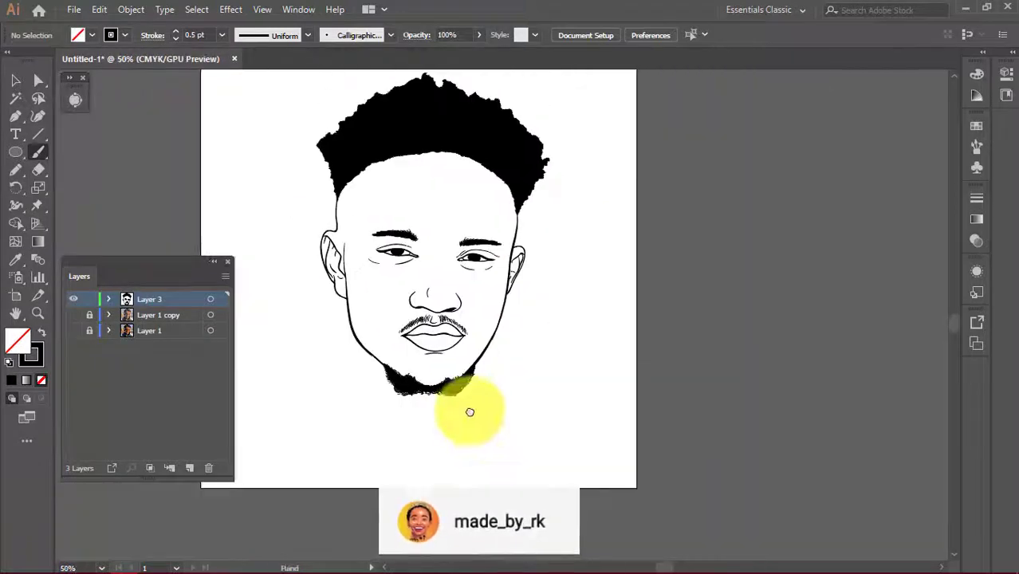
{"action": "key", "text": "v"}
{"action": "key", "text": "ctrl+a"}
Sample the skin tone from the reference photo's forehead as the fill colour
{"action": "left_click", "coordinate": [587, 460]}
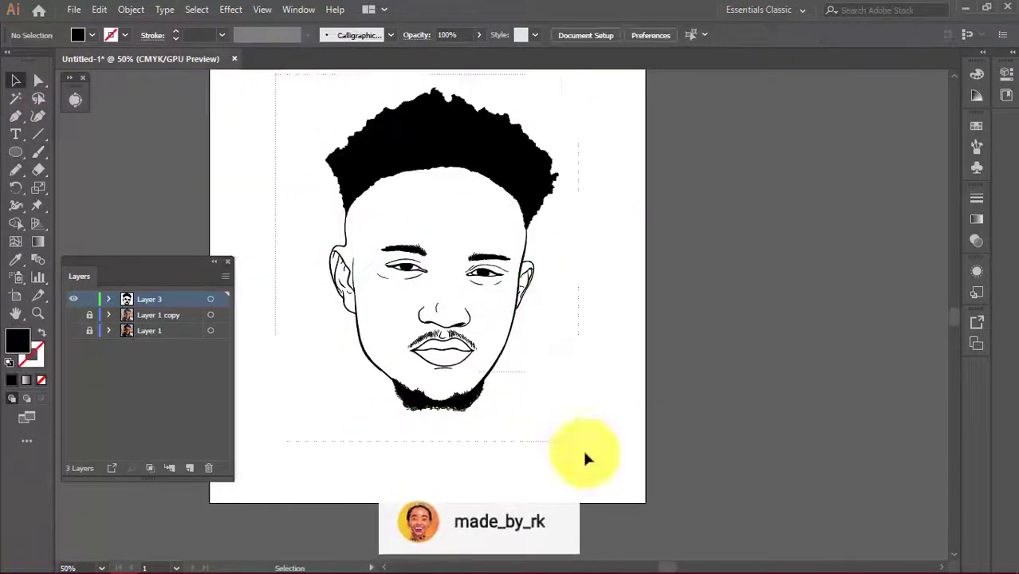
{"action": "key", "text": "ctrl+a"}
{"action": "left_click", "coordinate": [714, 341]}
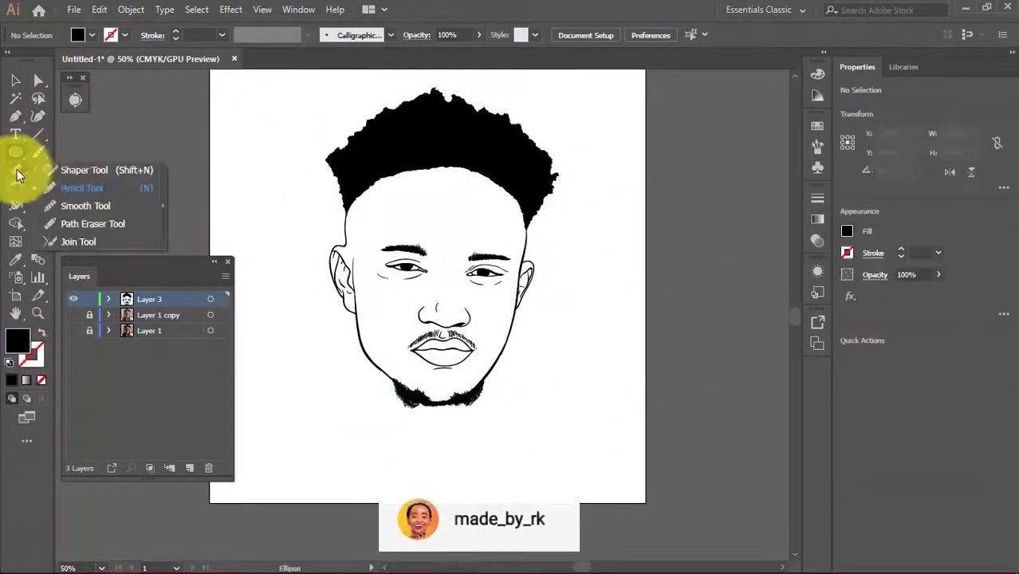
{"action": "left_click", "coordinate": [15, 152]}
{"action": "left_click", "coordinate": [74, 330]}
{"action": "key", "text": "i"}
{"action": "left_click", "coordinate": [482, 218]}
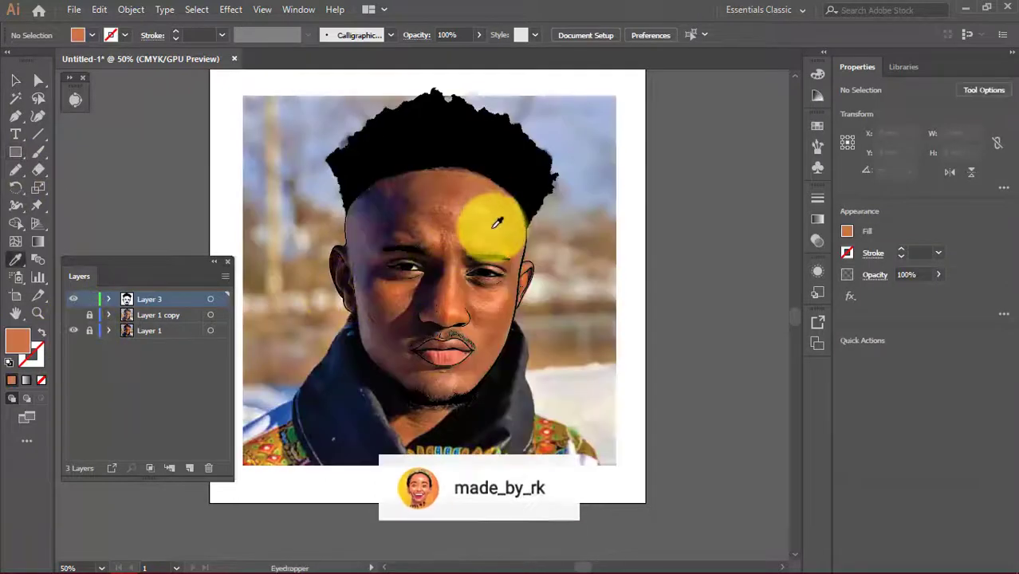
{"action": "double_click", "coordinate": [17, 341]}
{"action": "key", "text": "Return"}
Duplicate the Layer 3 line art, hide the copy, and draw a skin-tone rectangle over the artboard
{"action": "left_click", "coordinate": [15, 151]}
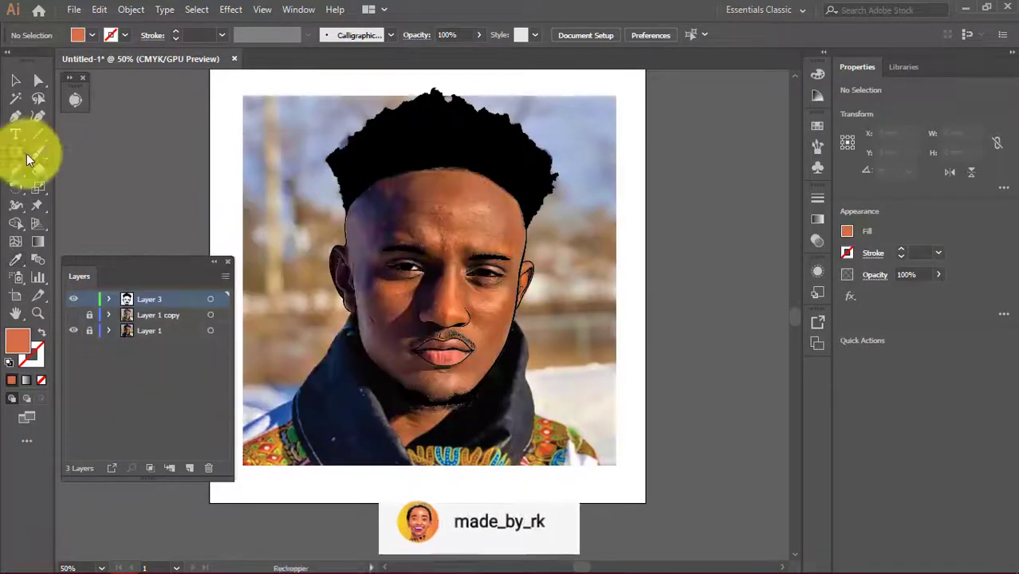
{"action": "left_click", "coordinate": [74, 346]}
{"action": "left_click_drag", "start_coordinate": [149, 314], "coordinate": [189, 468]}
{"action": "left_click", "coordinate": [73, 299]}
{"action": "left_click_drag", "start_coordinate": [271, 85], "coordinate": [613, 430]}
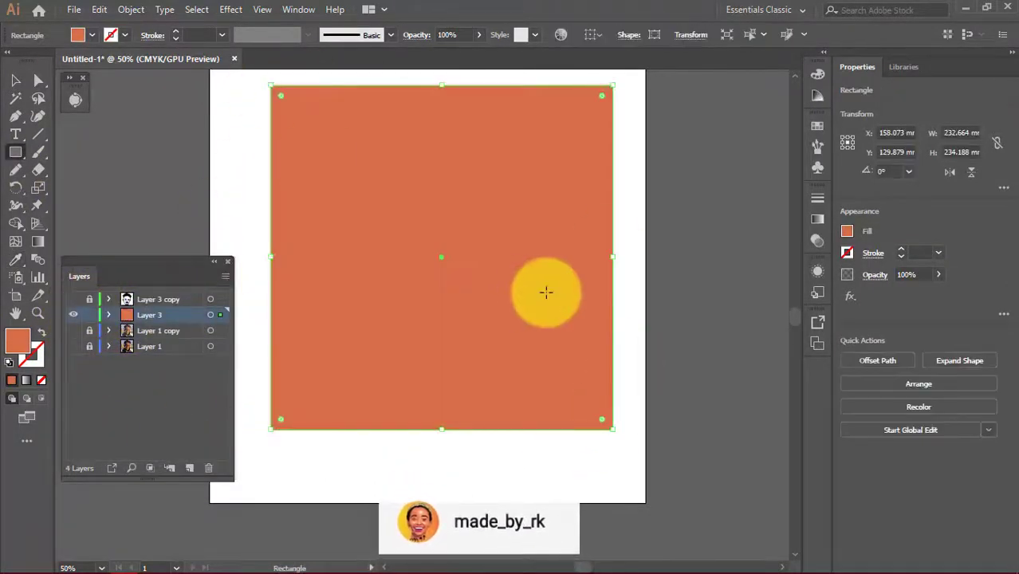
{"action": "right_click", "coordinate": [546, 271]}
Send the rectangle to the back, group and expand all artwork, and Live Paint only the face orange
{"action": "left_click", "coordinate": [770, 473]}
{"action": "key", "text": "ctrl+a"}
{"action": "key", "text": "ctrl+g"}
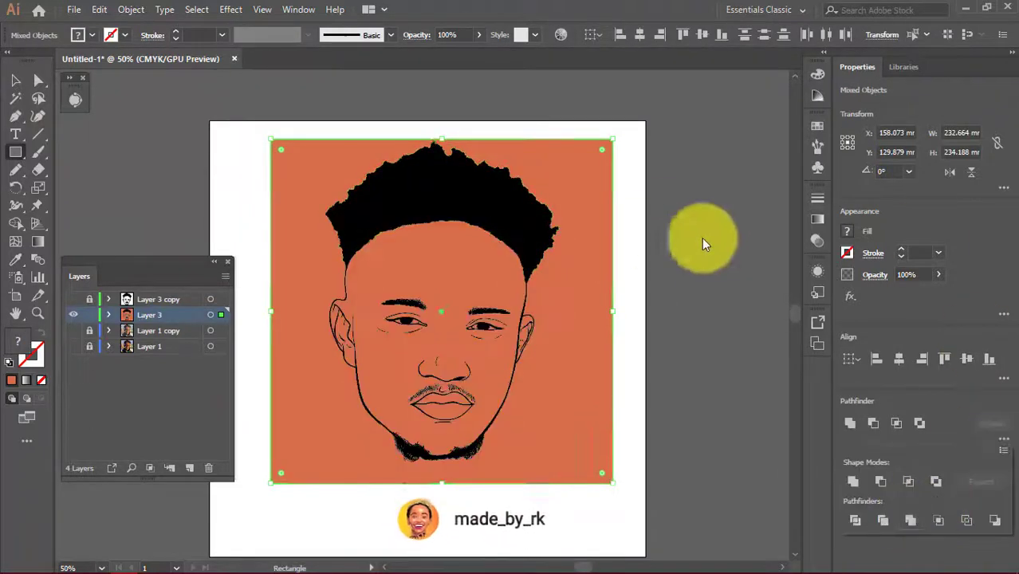
{"action": "left_click", "coordinate": [131, 9]}
{"action": "left_click", "coordinate": [159, 199]}
{"action": "left_click", "coordinate": [484, 373]}
{"action": "left_click", "coordinate": [131, 8]}
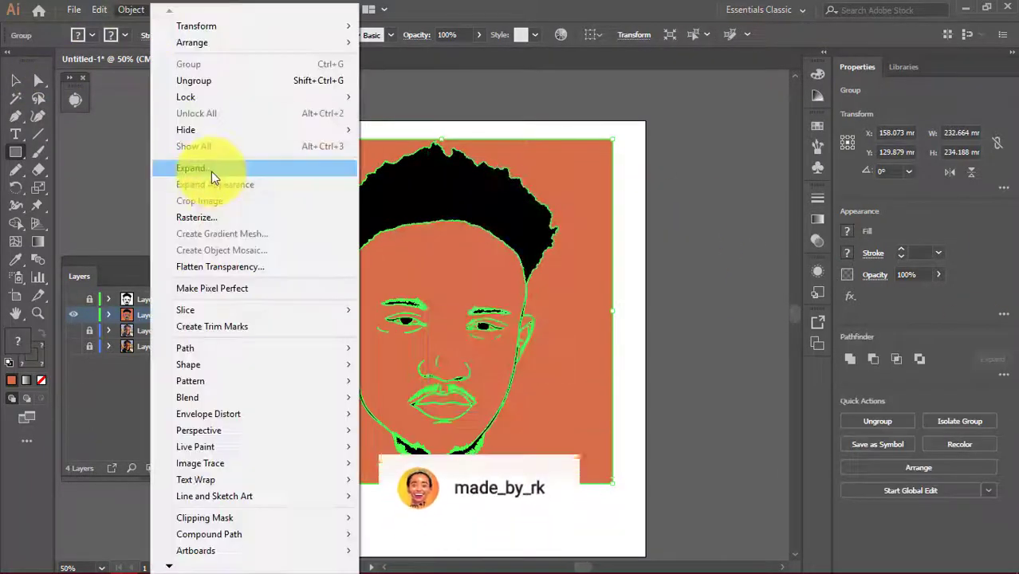
{"action": "left_click", "coordinate": [211, 172]}
{"action": "left_click", "coordinate": [666, 239]}
{"action": "left_click", "coordinate": [304, 194]}
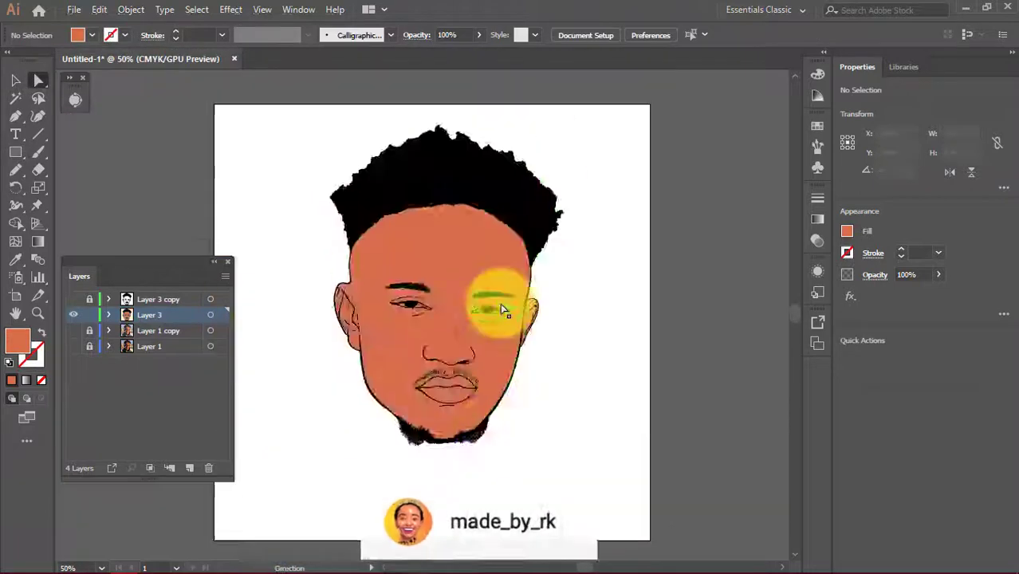
Adjust the orange skin tone's brightness (B) with Recolor Artwork and apply it
{"action": "left_click", "coordinate": [99, 9]}
{"action": "left_click", "coordinate": [382, 272]}
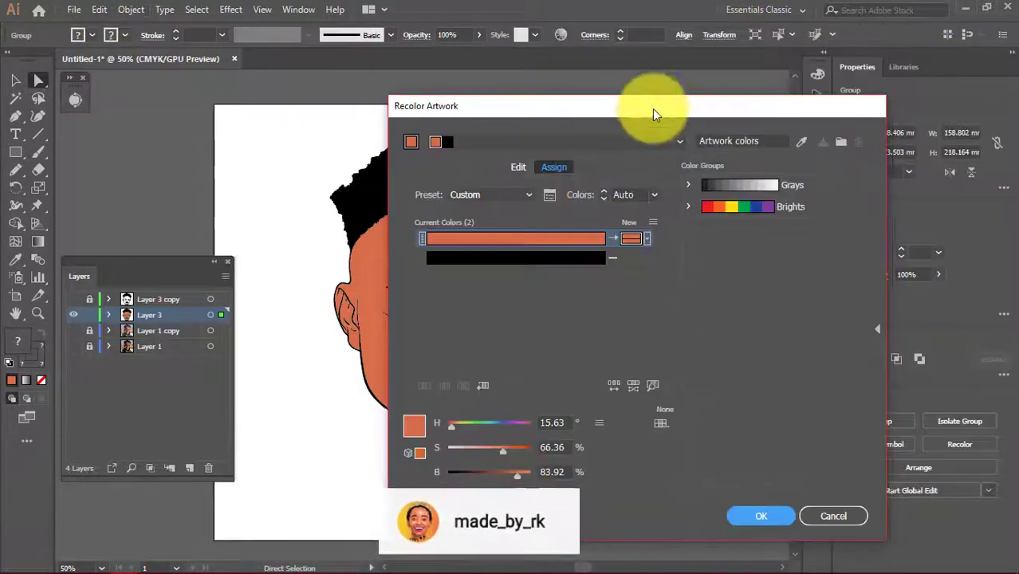
{"action": "left_click_drag", "start_coordinate": [653, 110], "coordinate": [844, 53]}
{"action": "left_click", "coordinate": [710, 416]}
{"action": "mouse_move", "coordinate": [709, 418]}
{"action": "left_mouse_down"}
{"action": "mouse_move", "coordinate": [671, 423]}
{"action": "mouse_move", "coordinate": [713, 417]}
{"action": "left_mouse_up"}
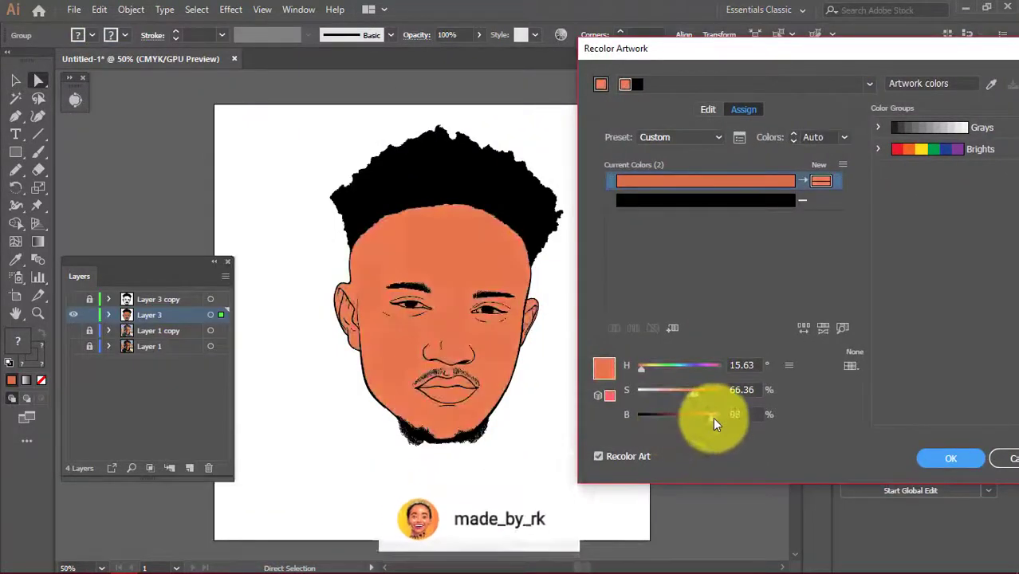
{"action": "key", "text": "Return"}
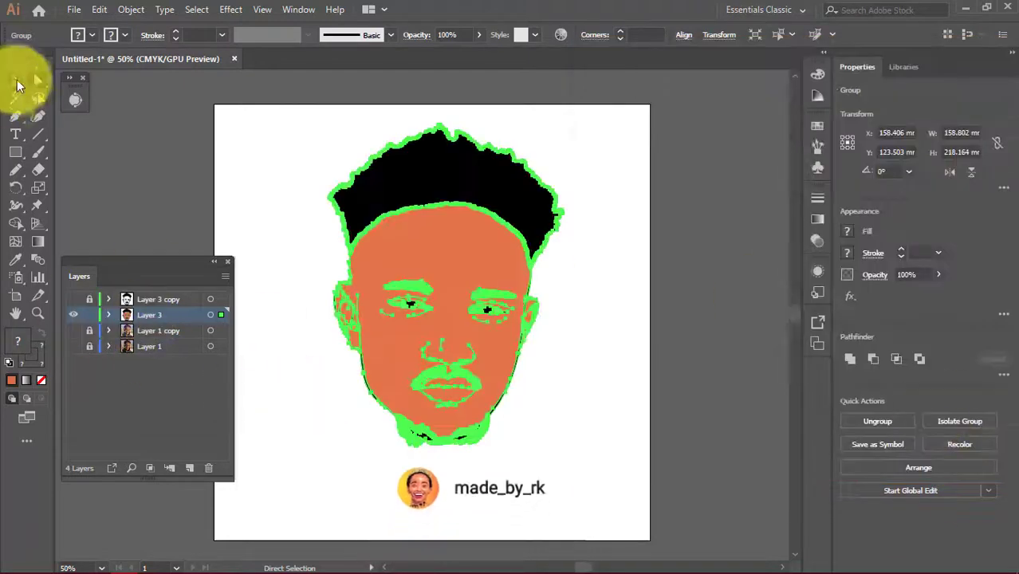
{"action": "key", "text": "ctrl+shift+a"}
{"action": "scroll", "coordinate": [364, 325], "scroll_direction": "up", "scroll_amount": 5}
Fill the inner eye-corner shapes with pink
{"action": "left_click", "coordinate": [965, 142]}
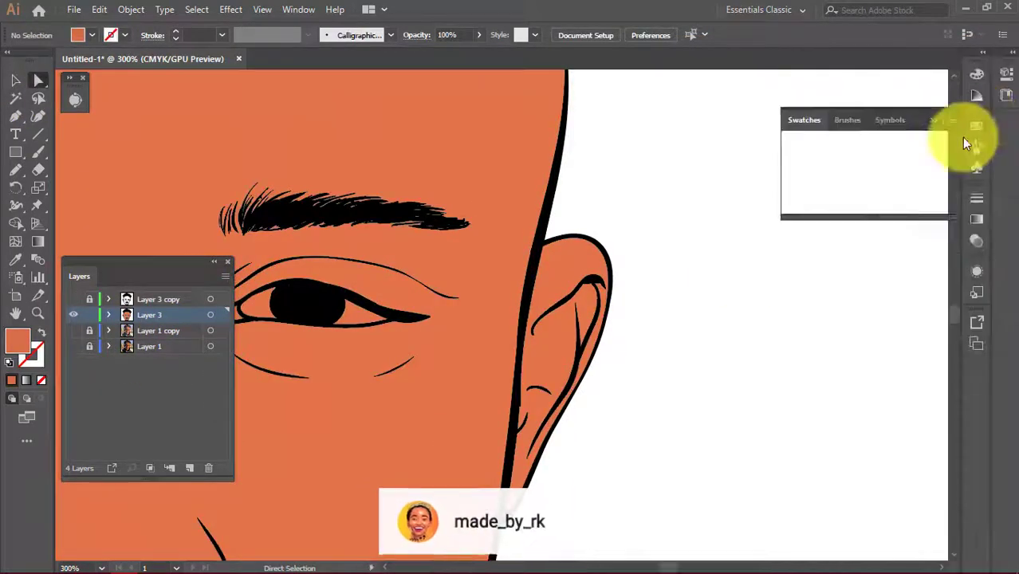
{"action": "left_click", "coordinate": [590, 252]}
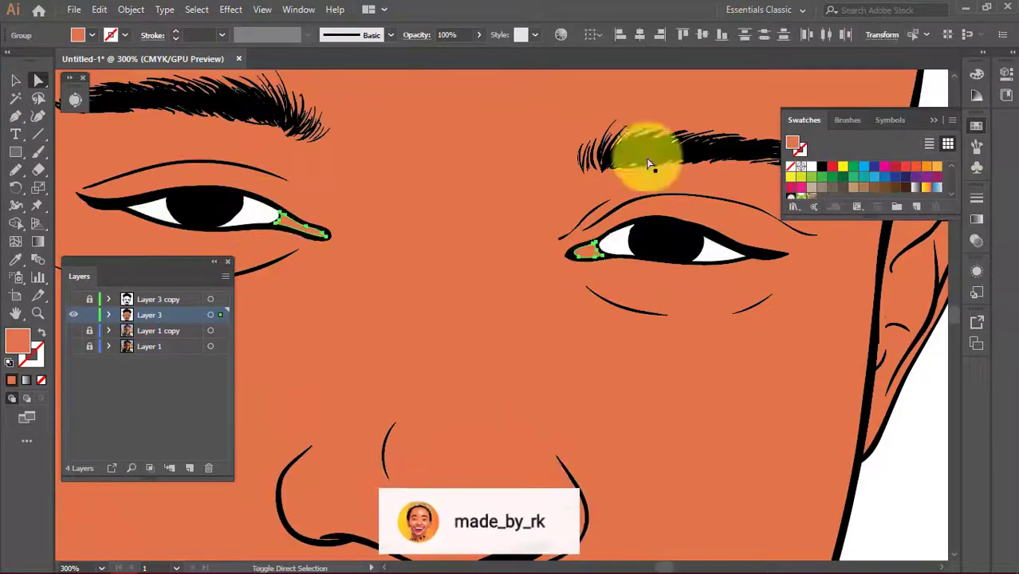
{"action": "double_click", "coordinate": [18, 341]}
{"action": "left_click_drag", "start_coordinate": [307, 375], "coordinate": [323, 382]}
{"action": "left_click", "coordinate": [455, 196]}
{"action": "scroll", "coordinate": [558, 335], "scroll_direction": "up", "scroll_amount": 2}
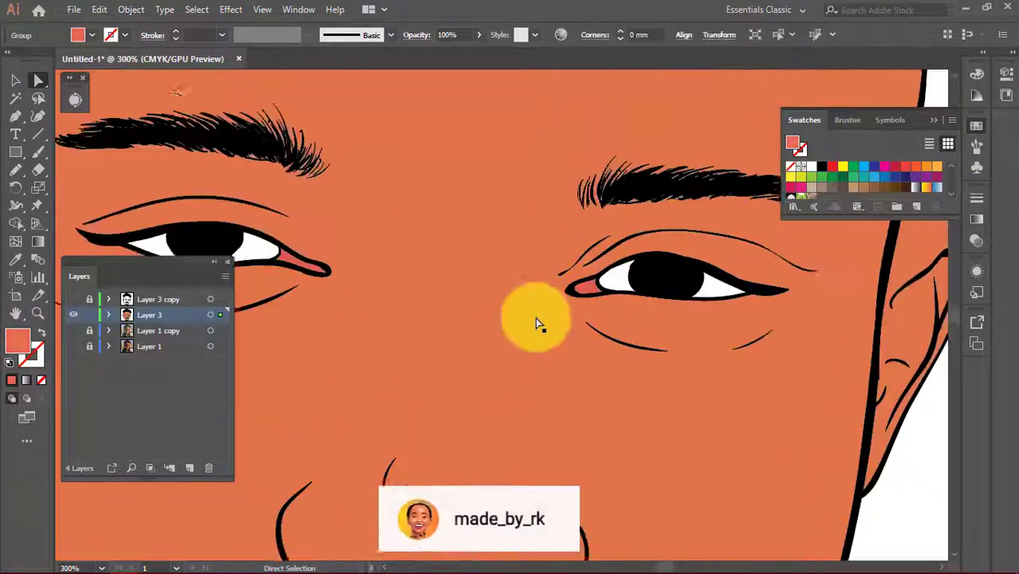
{"action": "scroll", "coordinate": [535, 318], "scroll_direction": "down", "scroll_amount": 10}
Fill the upper lip with a darker red
{"action": "left_click", "coordinate": [489, 348]}
{"action": "double_click", "coordinate": [18, 341]}
{"action": "left_click", "coordinate": [446, 200]}
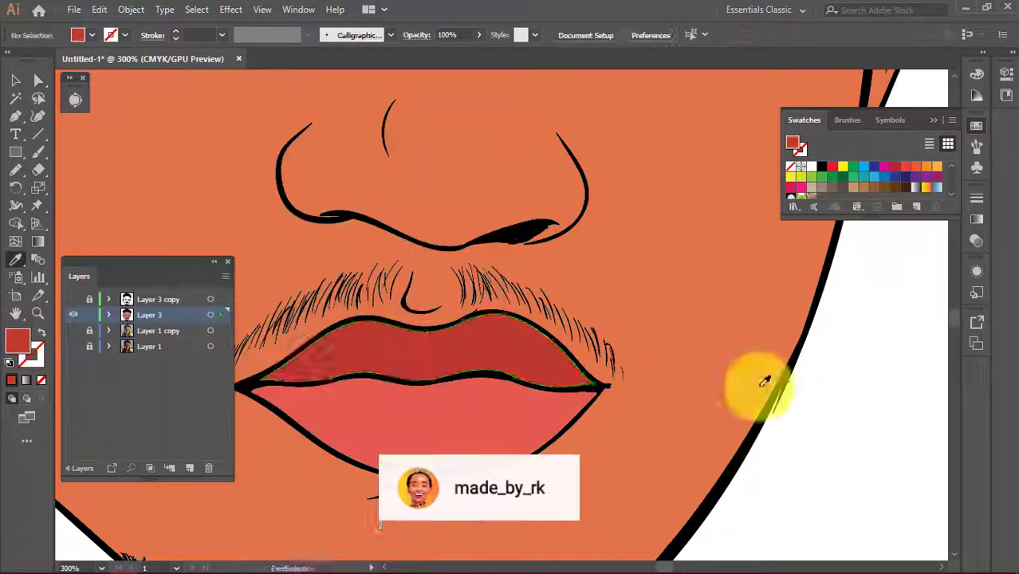
{"action": "key", "text": "ctrl+minus"}
{"action": "key", "text": "ctrl+minus"}
{"action": "key", "text": "ctrl+minus"}
Expand the face group in Layers and unlock its individual sub-paths
{"action": "left_click", "coordinate": [126, 331]}
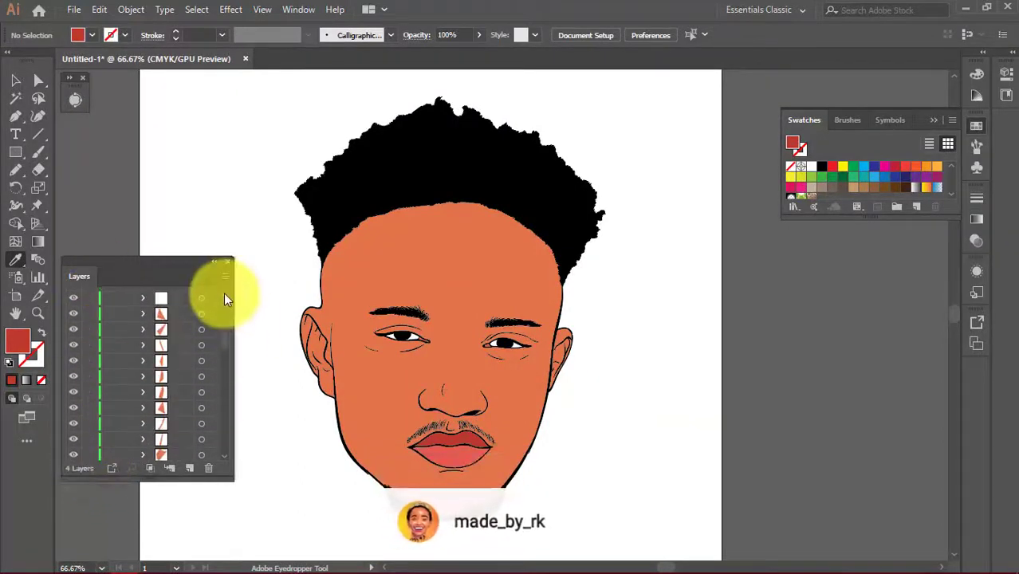
{"action": "scroll", "coordinate": [224, 292], "scroll_direction": "down", "scroll_amount": 5}
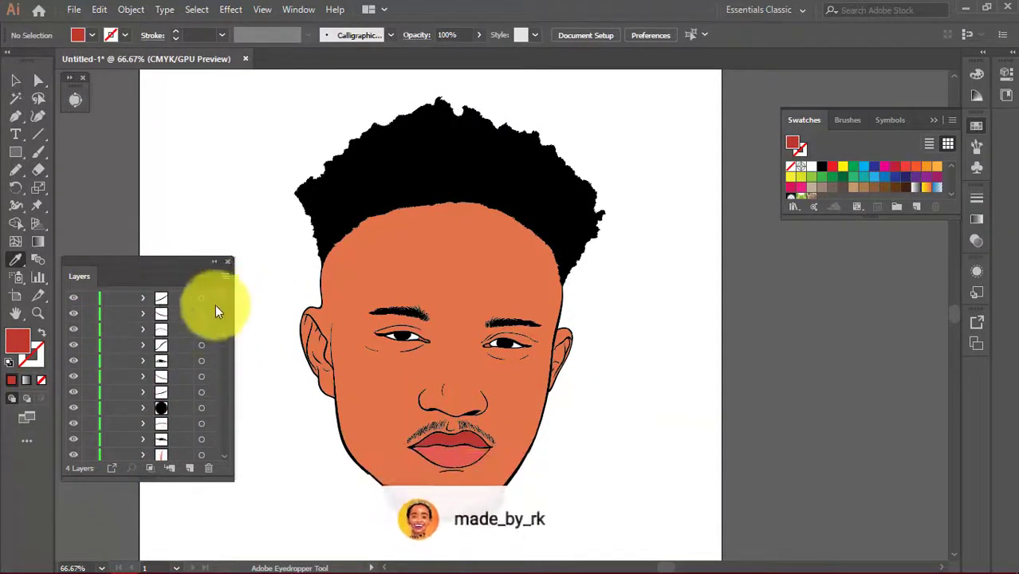
{"action": "scroll", "coordinate": [118, 378], "scroll_direction": "up", "scroll_amount": 3}
{"action": "left_click_drag", "start_coordinate": [88, 453], "coordinate": [161, 405]}
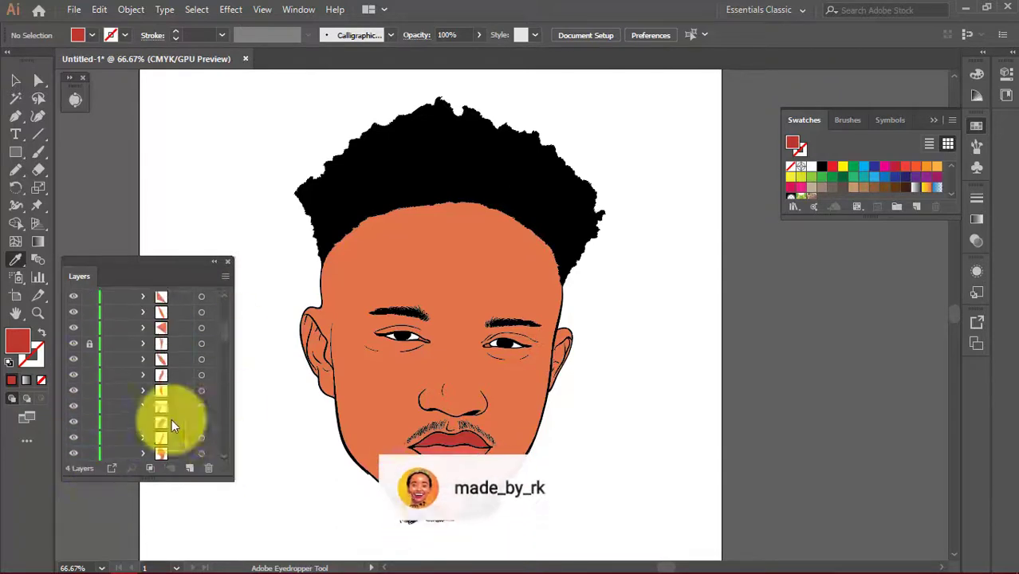
{"action": "left_click", "coordinate": [109, 315]}
Lasso-select the beard strands around the chin and inspect the magnified beard edge
{"action": "key", "text": "q"}
{"action": "scroll", "coordinate": [451, 471], "scroll_direction": "up", "scroll_amount": 4}
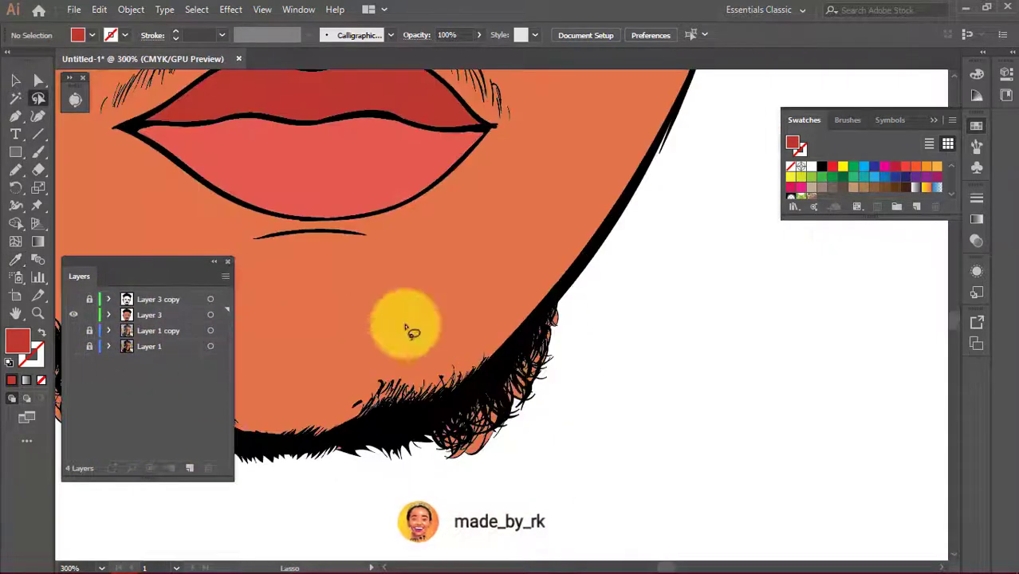
{"action": "left_click_drag", "start_coordinate": [409, 331], "coordinate": [559, 198]}
{"action": "scroll", "coordinate": [591, 376], "scroll_direction": "down", "scroll_amount": 2}
{"action": "scroll", "coordinate": [591, 375], "scroll_direction": "left", "scroll_amount": 5}
{"action": "left_click_drag", "start_coordinate": [626, 337], "coordinate": [327, 267]}
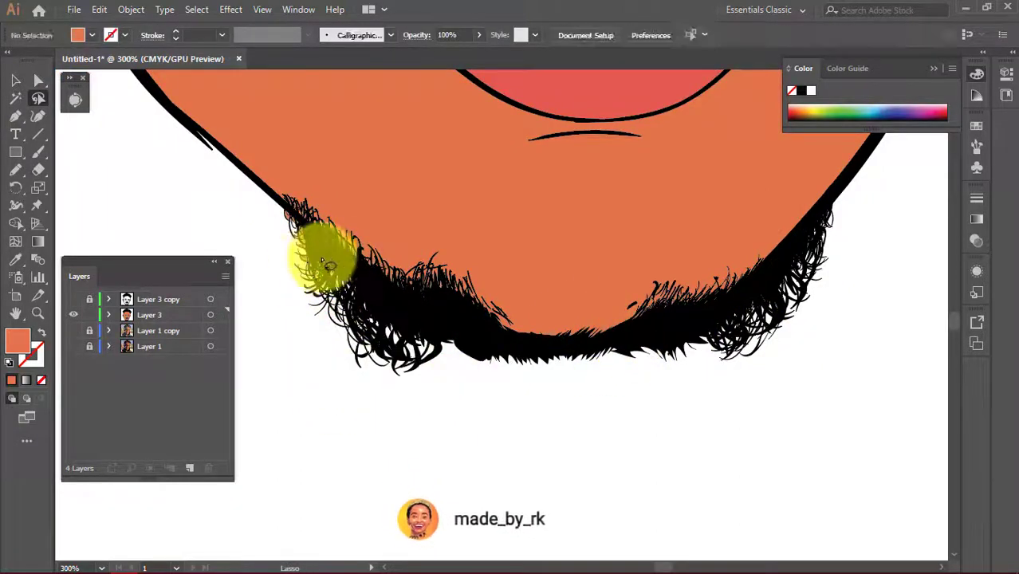
{"action": "scroll", "coordinate": [263, 208], "scroll_direction": "up", "scroll_amount": 5}
{"action": "scroll", "coordinate": [445, 336], "scroll_direction": "down", "scroll_amount": 3}
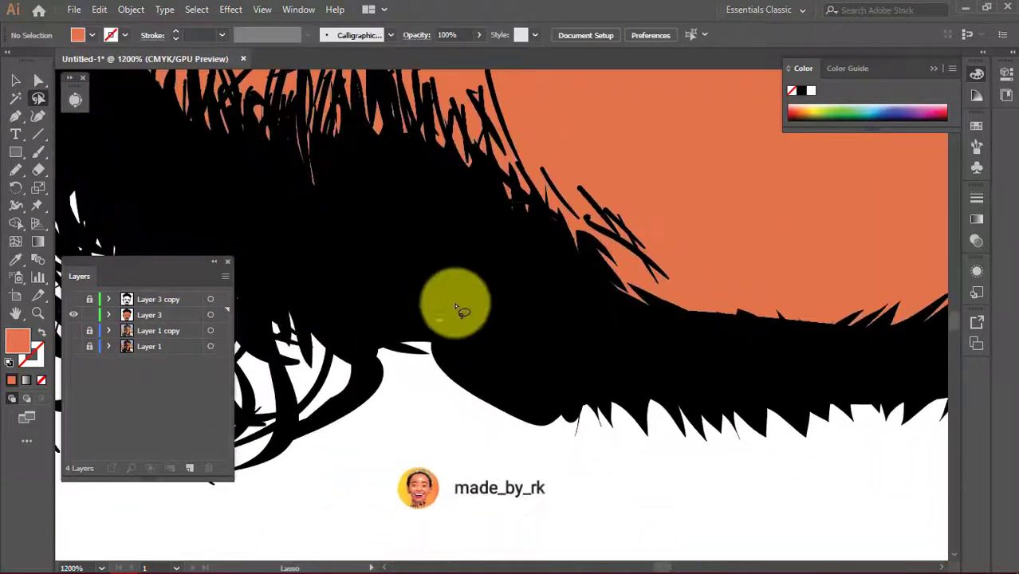
{"action": "left_click_drag", "start_coordinate": [460, 307], "coordinate": [719, 350]}
{"action": "scroll", "coordinate": [702, 348], "scroll_direction": "down", "scroll_amount": 3}
{"action": "scroll", "coordinate": [710, 327], "scroll_direction": "down", "scroll_amount": 3}
{"action": "scroll", "coordinate": [713, 327], "scroll_direction": "down", "scroll_amount": 3}
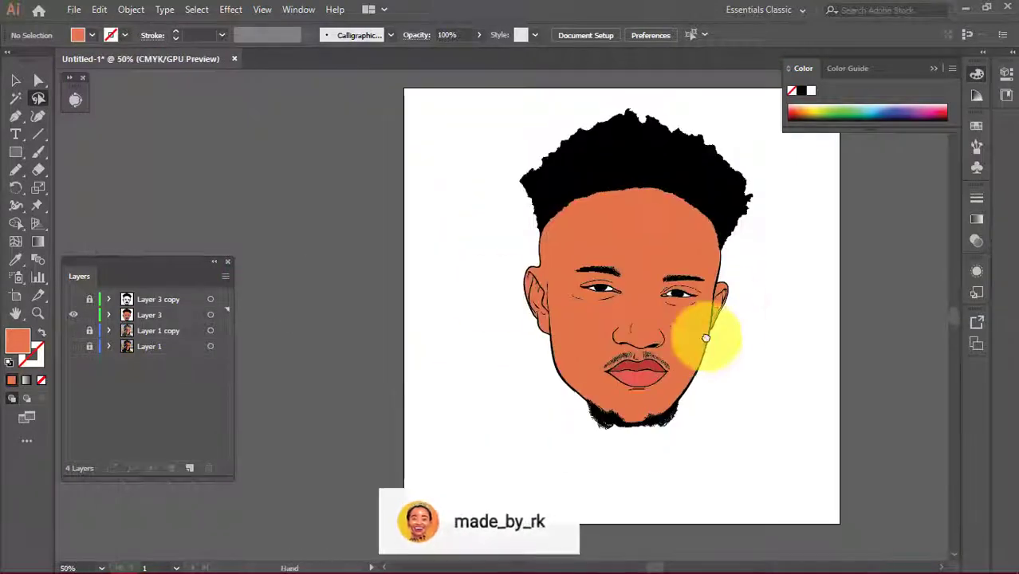
Show the line-art copy, paint over the jaw-outline gap, and add a fifth layer
{"action": "left_click", "coordinate": [73, 299]}
{"action": "scroll", "coordinate": [559, 342], "scroll_direction": "up", "scroll_amount": 7}
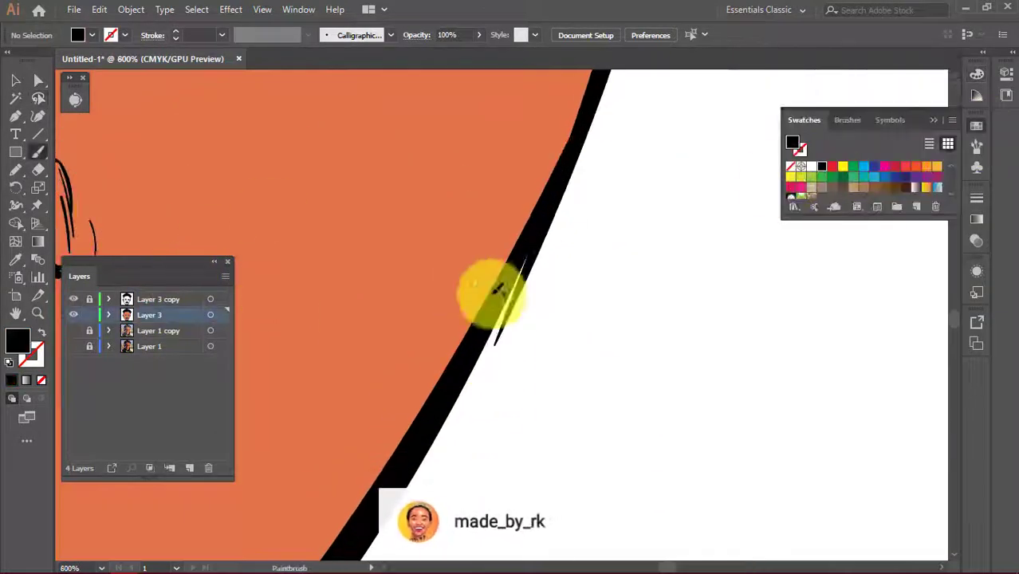
{"action": "left_click_drag", "start_coordinate": [471, 375], "coordinate": [509, 321]}
{"action": "scroll", "coordinate": [498, 254], "scroll_direction": "down", "scroll_amount": 7}
{"action": "scroll", "coordinate": [336, 426], "scroll_direction": "up", "scroll_amount": 3}
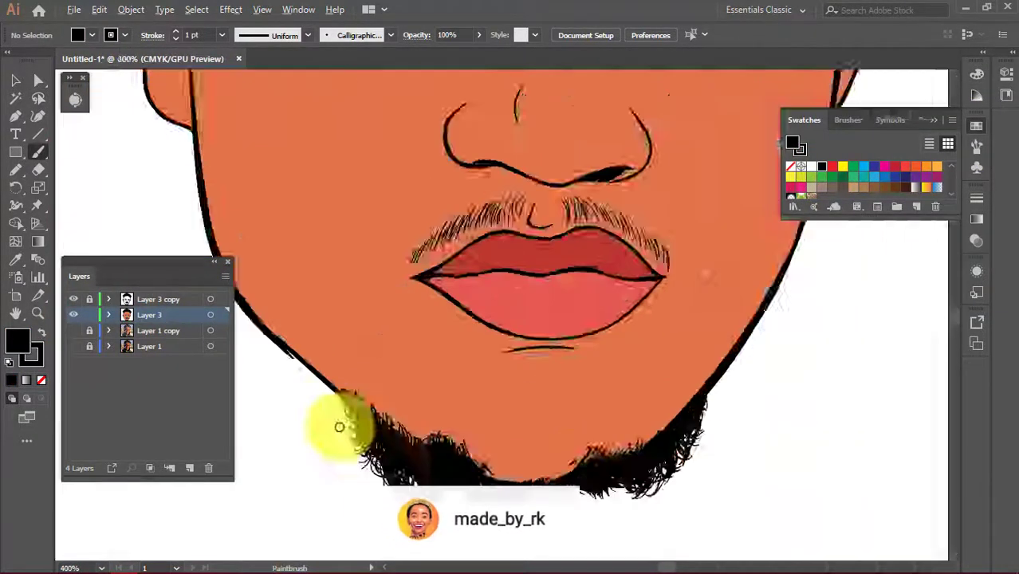
{"action": "scroll", "coordinate": [496, 333], "scroll_direction": "up", "scroll_amount": 2}
{"action": "scroll", "coordinate": [526, 232], "scroll_direction": "down", "scroll_amount": 5}
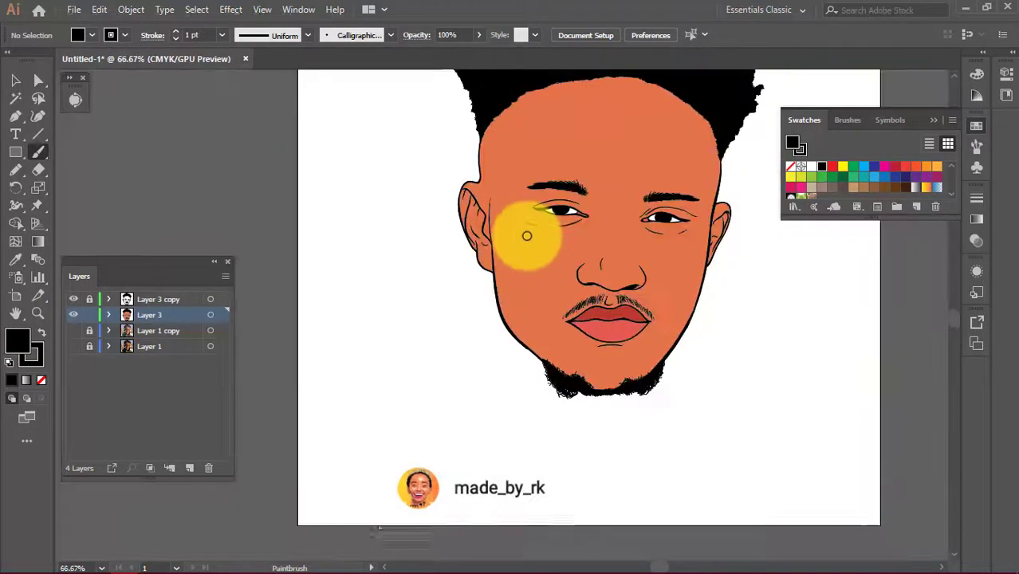
{"action": "left_click", "coordinate": [189, 468]}
Sample the face's orange skin colour and darken it to a dark brown fill
{"action": "key", "text": "i"}
{"action": "left_click", "coordinate": [416, 345]}
{"action": "double_click", "coordinate": [17, 341]}
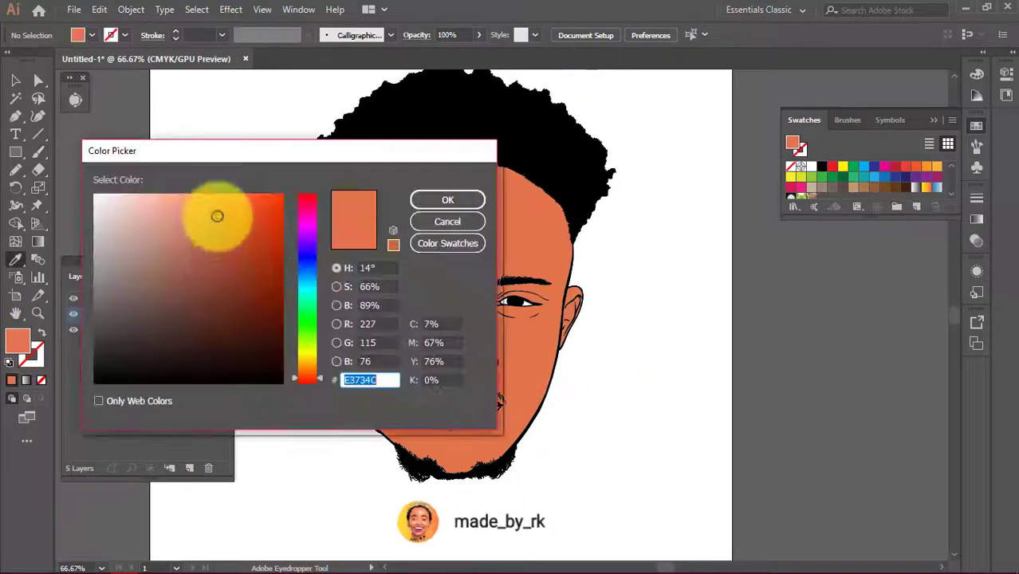
{"action": "left_click_drag", "start_coordinate": [216, 217], "coordinate": [221, 278]}
{"action": "left_click", "coordinate": [421, 200]}
Show the Layer 1 reference photo, hide the face layers, and re-trace it with new colour settings
{"action": "left_click", "coordinate": [74, 362]}
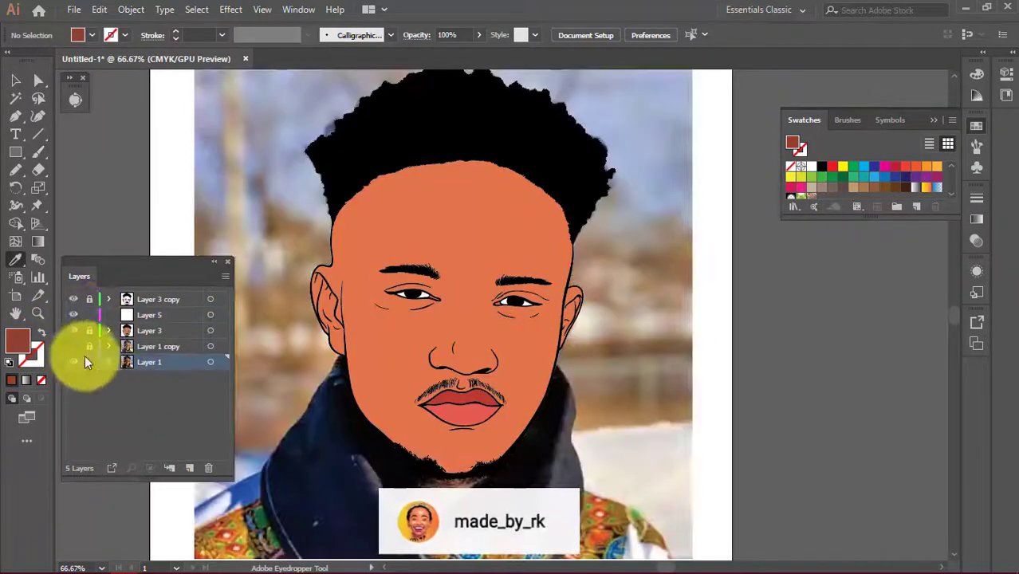
{"action": "left_click_drag", "start_coordinate": [73, 330], "coordinate": [73, 346]}
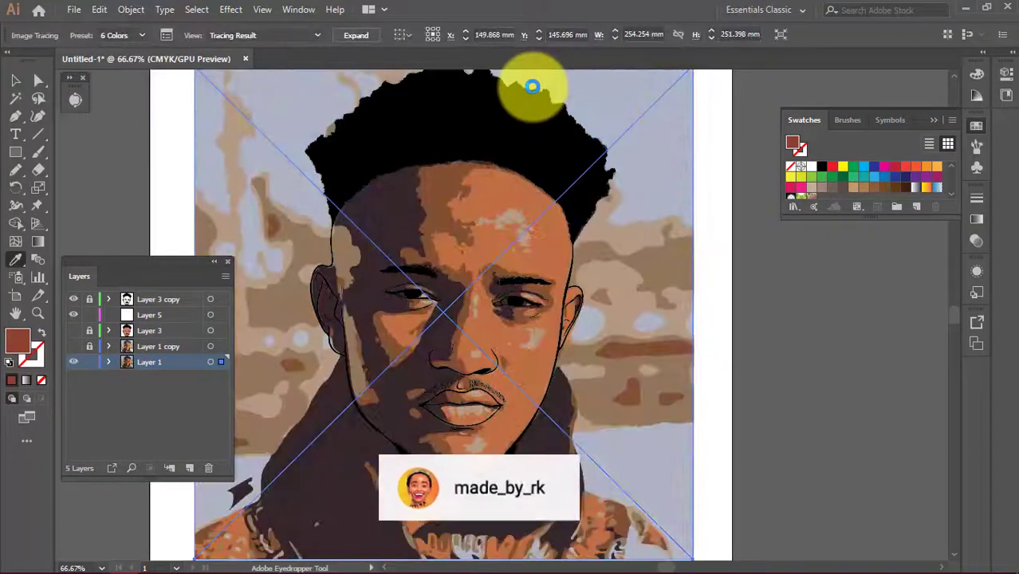
{"action": "left_click", "coordinate": [75, 99]}
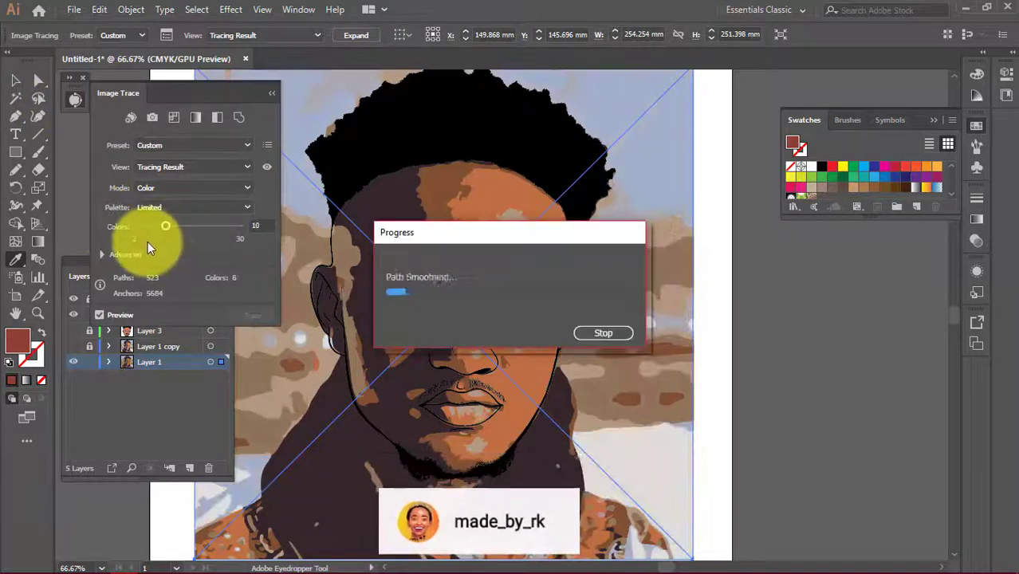
{"action": "left_click", "coordinate": [86, 369]}
On Layer 5, pencil dark brown shadows on the forehead, hairline, eyebrow and nose
{"action": "left_click", "coordinate": [149, 315]}
{"action": "left_click", "coordinate": [15, 169]}
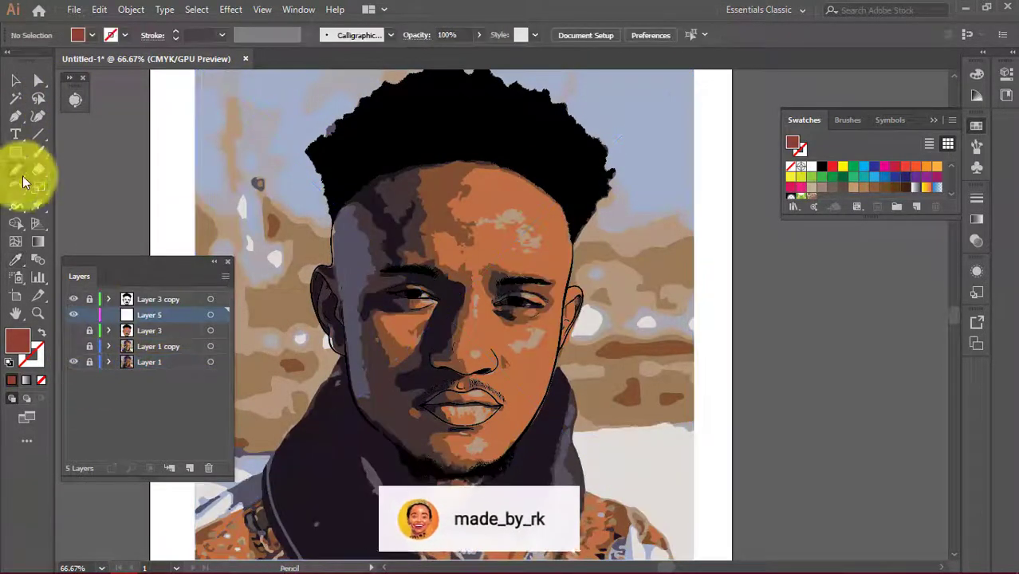
{"action": "scroll", "coordinate": [387, 296], "scroll_direction": "up", "scroll_amount": 1}
{"action": "scroll", "coordinate": [523, 136], "scroll_direction": "up", "scroll_amount": 1}
{"action": "left_click_drag", "start_coordinate": [535, 141], "coordinate": [365, 330]}
{"action": "left_click_drag", "start_coordinate": [335, 161], "coordinate": [527, 175]}
{"action": "scroll", "coordinate": [526, 176], "scroll_direction": "down", "scroll_amount": 4}
{"action": "scroll", "coordinate": [545, 136], "scroll_direction": "left", "scroll_amount": 2}
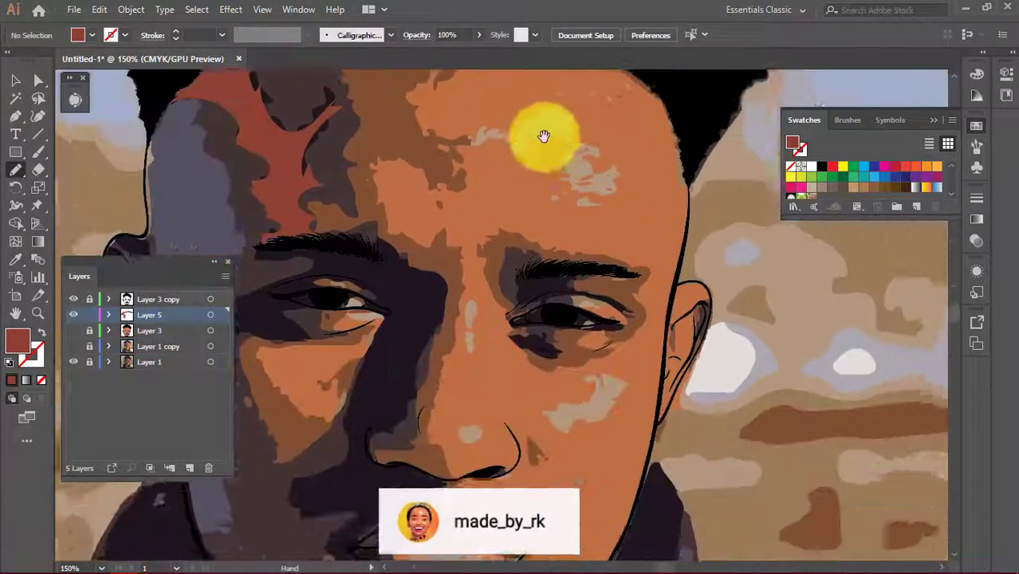
{"action": "left_click_drag", "start_coordinate": [351, 205], "coordinate": [496, 351]}
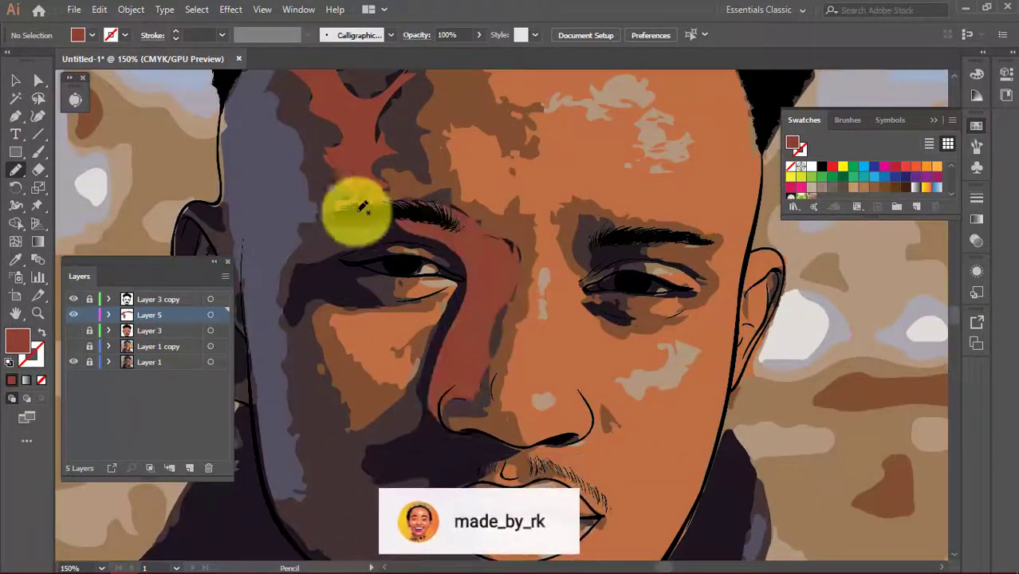
{"action": "scroll", "coordinate": [353, 205], "scroll_direction": "up", "scroll_amount": 2}
{"action": "mouse_move", "coordinate": [461, 177]}
{"action": "left_mouse_down"}
{"action": "mouse_move", "coordinate": [488, 275]}
{"action": "mouse_move", "coordinate": [335, 426]}
{"action": "mouse_move", "coordinate": [522, 391]}
{"action": "left_mouse_up"}
{"action": "mouse_move", "coordinate": [502, 309]}
{"action": "left_mouse_down"}
{"action": "mouse_move", "coordinate": [587, 273]}
{"action": "mouse_move", "coordinate": [523, 171]}
{"action": "mouse_move", "coordinate": [466, 431]}
{"action": "left_mouse_up"}
Pencil shadows on the mustache area, the cheek outline and along the jaw to the chin
{"action": "scroll", "coordinate": [529, 177], "scroll_direction": "down", "scroll_amount": 3}
{"action": "scroll", "coordinate": [529, 177], "scroll_direction": "right", "scroll_amount": 3}
{"action": "scroll", "coordinate": [518, 239], "scroll_direction": "down", "scroll_amount": 3}
{"action": "left_click_drag", "start_coordinate": [467, 273], "coordinate": [375, 375]}
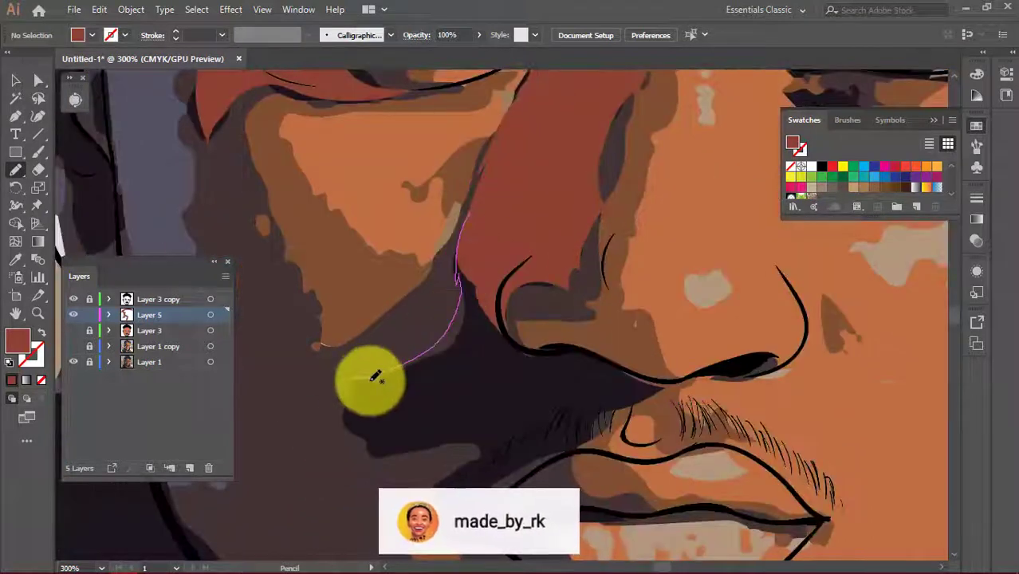
{"action": "scroll", "coordinate": [376, 269], "scroll_direction": "down", "scroll_amount": 3}
{"action": "scroll", "coordinate": [376, 270], "scroll_direction": "right", "scroll_amount": 1}
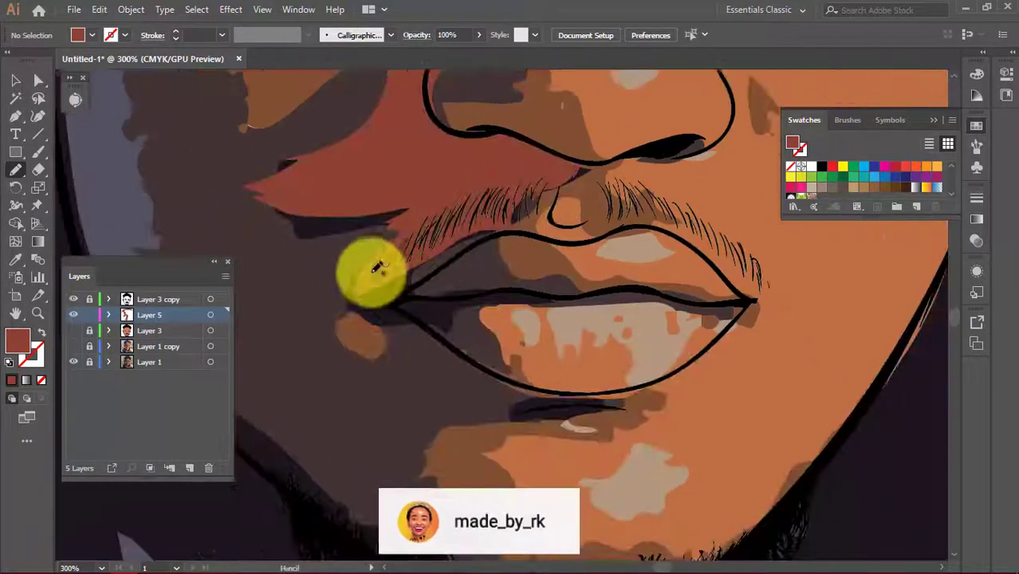
{"action": "left_click_drag", "start_coordinate": [399, 307], "coordinate": [422, 319]}
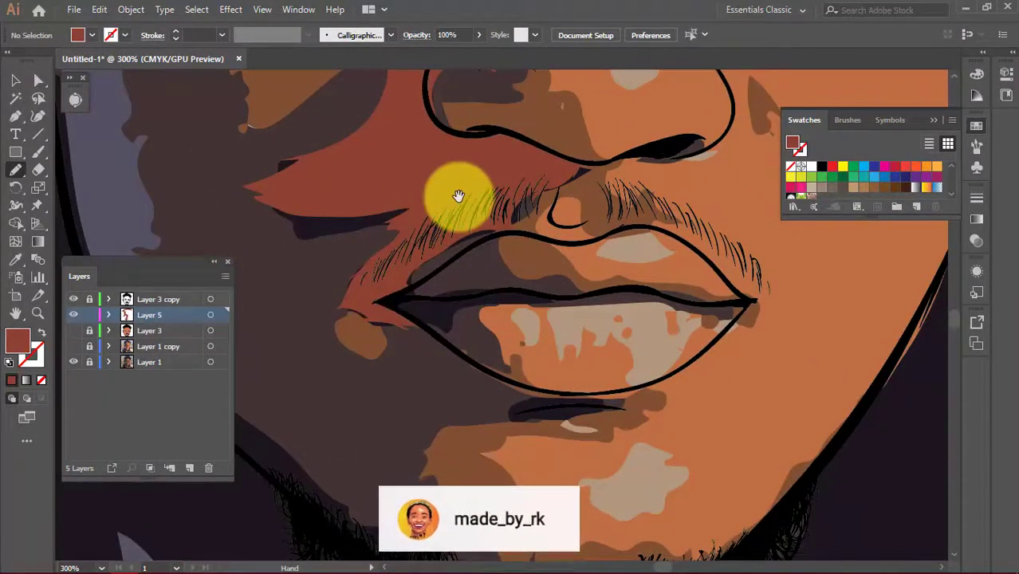
{"action": "scroll", "coordinate": [459, 196], "scroll_direction": "up", "scroll_amount": 1}
{"action": "scroll", "coordinate": [479, 231], "scroll_direction": "right", "scroll_amount": 1}
{"action": "scroll", "coordinate": [483, 253], "scroll_direction": "down", "scroll_amount": 3}
{"action": "scroll", "coordinate": [541, 232], "scroll_direction": "left", "scroll_amount": 1}
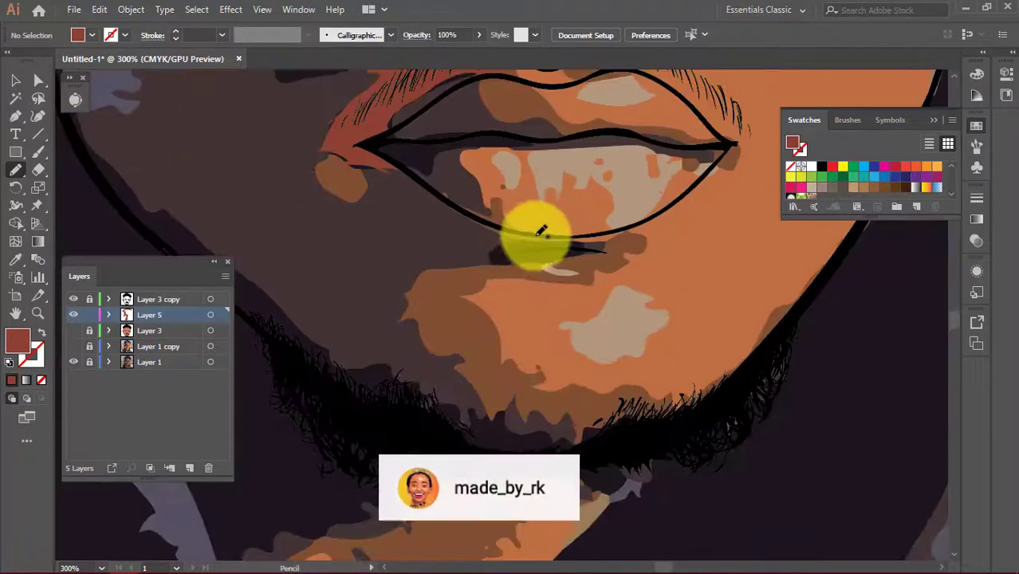
{"action": "scroll", "coordinate": [627, 256], "scroll_direction": "up", "scroll_amount": 6}
{"action": "scroll", "coordinate": [426, 417], "scroll_direction": "left", "scroll_amount": 4}
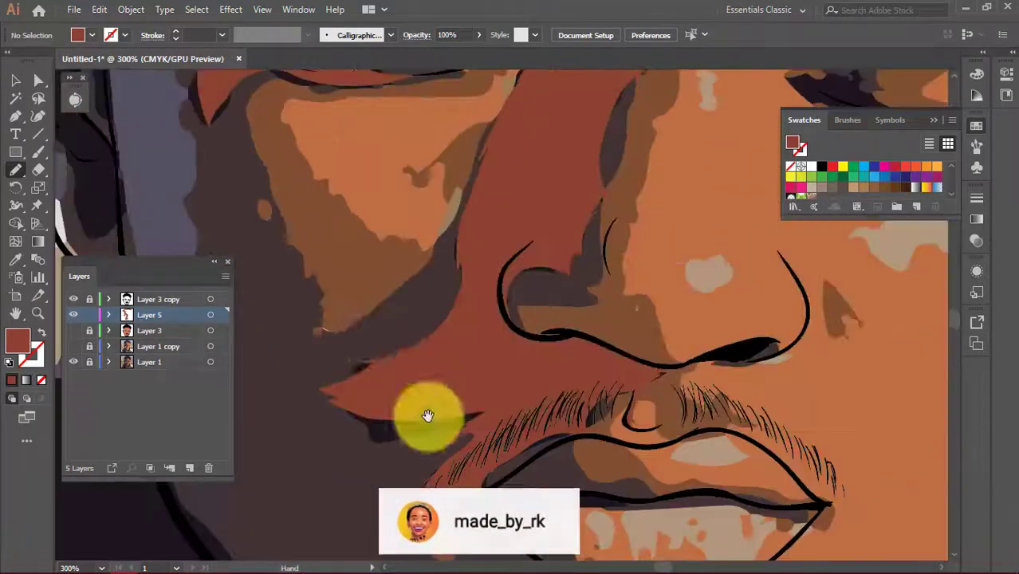
{"action": "scroll", "coordinate": [426, 416], "scroll_direction": "left", "scroll_amount": 2}
{"action": "left_click_drag", "start_coordinate": [262, 182], "coordinate": [283, 307]}
{"action": "scroll", "coordinate": [283, 307], "scroll_direction": "down", "scroll_amount": 3}
{"action": "left_click_drag", "start_coordinate": [261, 199], "coordinate": [378, 309]}
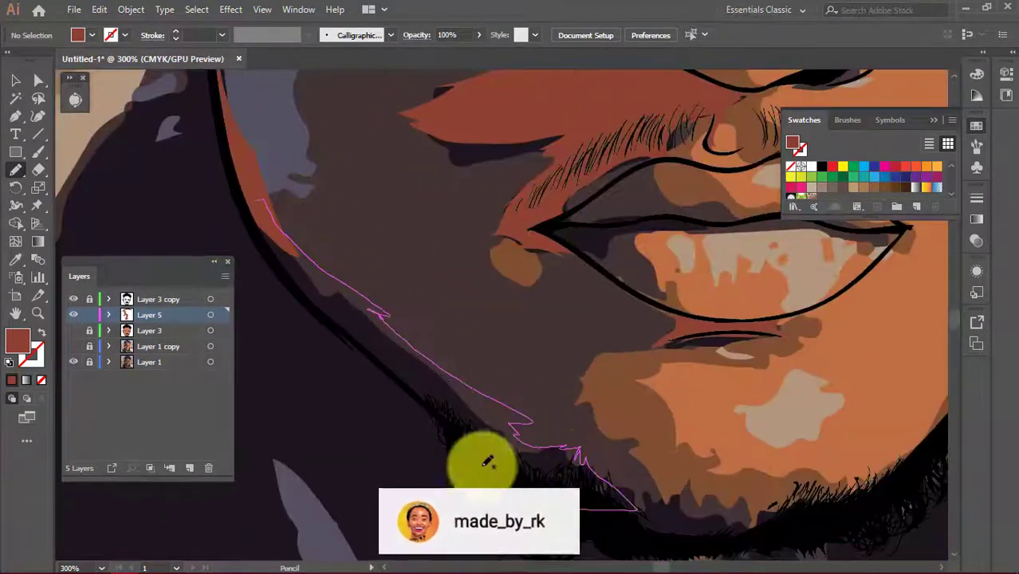
Pencil shadows down the inner ear and along the ear edge
{"action": "scroll", "coordinate": [416, 224], "scroll_direction": "down", "scroll_amount": 1}
{"action": "scroll", "coordinate": [417, 223], "scroll_direction": "right", "scroll_amount": 1}
{"action": "scroll", "coordinate": [596, 302], "scroll_direction": "down", "scroll_amount": 3}
{"action": "scroll", "coordinate": [496, 334], "scroll_direction": "up", "scroll_amount": 2}
{"action": "scroll", "coordinate": [574, 421], "scroll_direction": "up", "scroll_amount": 2}
{"action": "scroll", "coordinate": [574, 421], "scroll_direction": "right", "scroll_amount": 1}
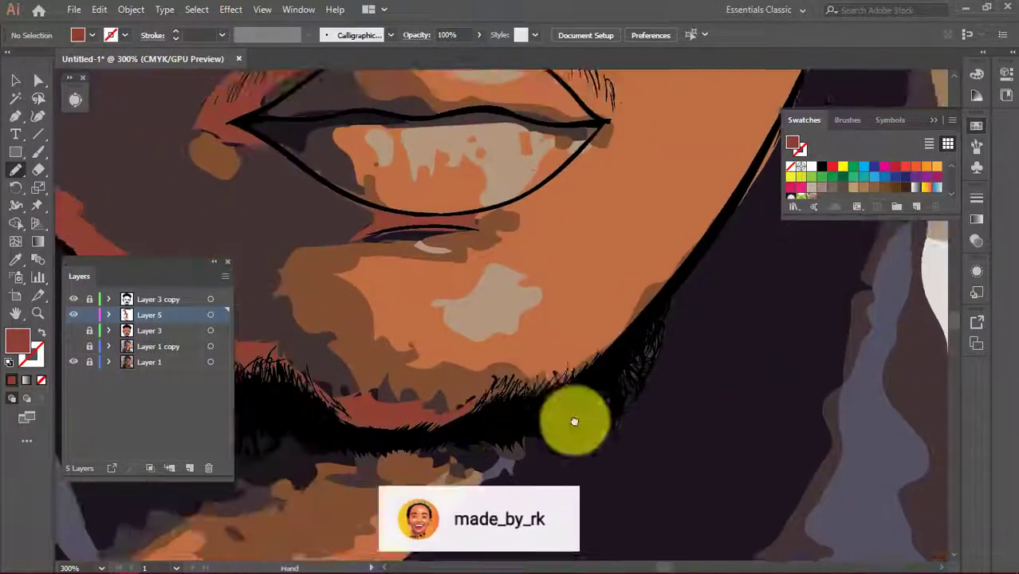
{"action": "scroll", "coordinate": [574, 421], "scroll_direction": "up", "scroll_amount": 5}
{"action": "scroll", "coordinate": [409, 235], "scroll_direction": "left", "scroll_amount": 3}
{"action": "scroll", "coordinate": [372, 192], "scroll_direction": "up", "scroll_amount": 1}
{"action": "scroll", "coordinate": [372, 193], "scroll_direction": "left", "scroll_amount": 1}
{"action": "scroll", "coordinate": [327, 166], "scroll_direction": "down", "scroll_amount": 2}
{"action": "scroll", "coordinate": [327, 165], "scroll_direction": "left", "scroll_amount": 1}
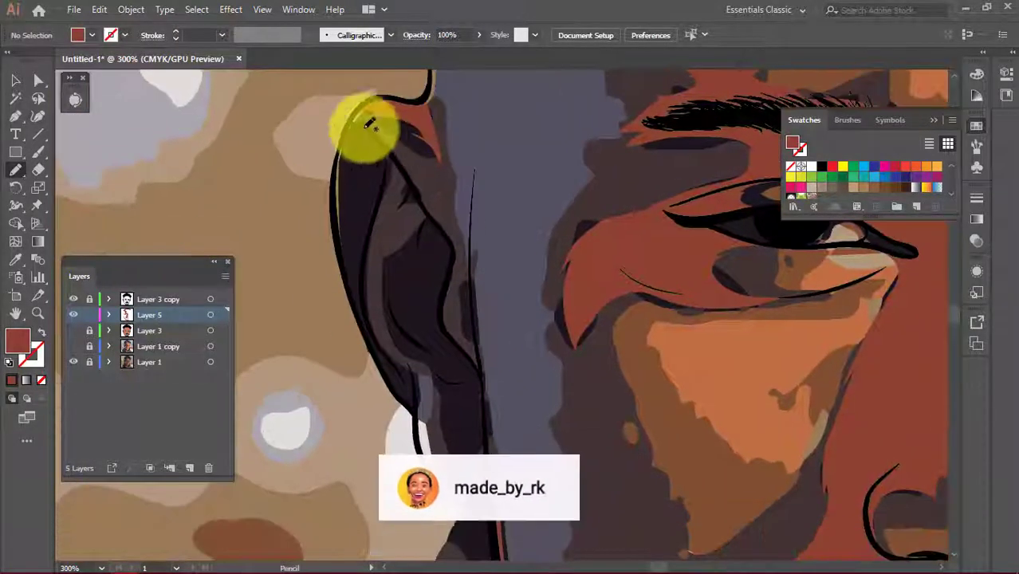
{"action": "left_click_drag", "start_coordinate": [364, 126], "coordinate": [375, 216]}
{"action": "scroll", "coordinate": [356, 166], "scroll_direction": "down", "scroll_amount": 2}
{"action": "scroll", "coordinate": [357, 166], "scroll_direction": "right", "scroll_amount": 1}
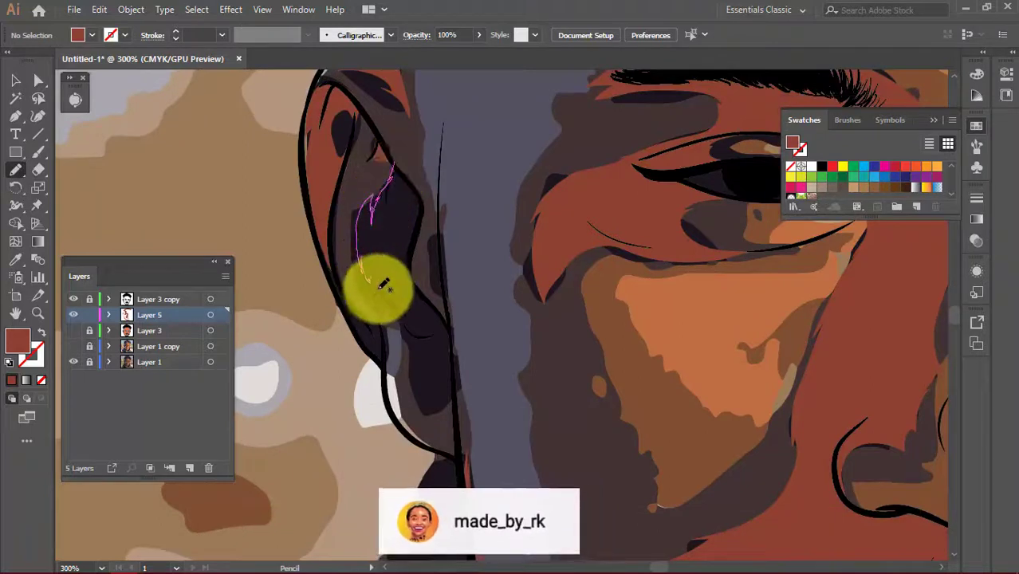
{"action": "scroll", "coordinate": [426, 220], "scroll_direction": "down", "scroll_amount": 2}
{"action": "scroll", "coordinate": [421, 182], "scroll_direction": "left", "scroll_amount": 1}
{"action": "left_click_drag", "start_coordinate": [415, 251], "coordinate": [462, 304]}
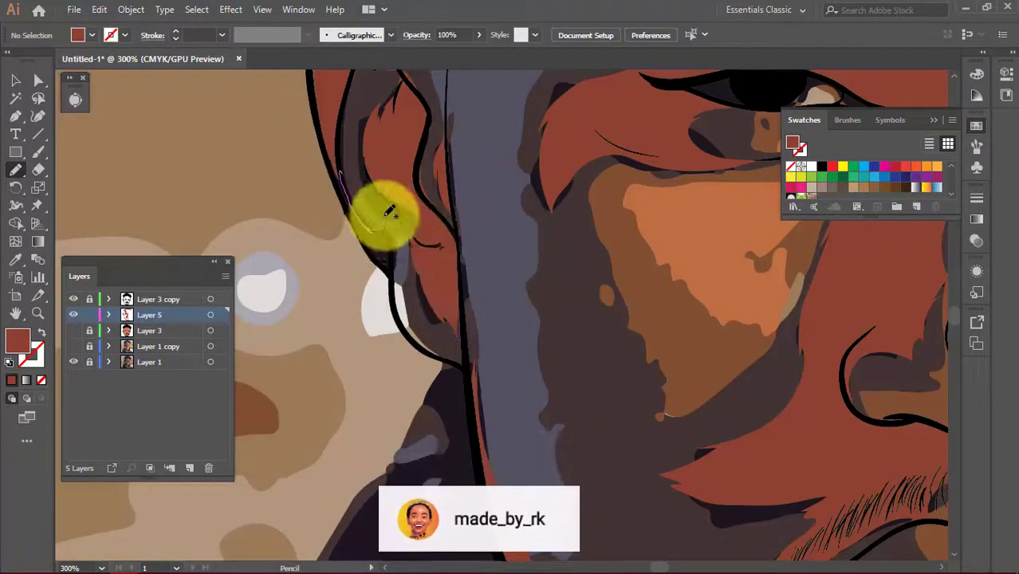
Pencil shadows over the eyebrow, along the upper eyelid and beneath the lower eyelid
{"action": "scroll", "coordinate": [390, 212], "scroll_direction": "up", "scroll_amount": 2}
{"action": "scroll", "coordinate": [530, 282], "scroll_direction": "down", "scroll_amount": 3}
{"action": "scroll", "coordinate": [348, 298], "scroll_direction": "up", "scroll_amount": 4}
{"action": "left_click_drag", "start_coordinate": [437, 341], "coordinate": [576, 289]}
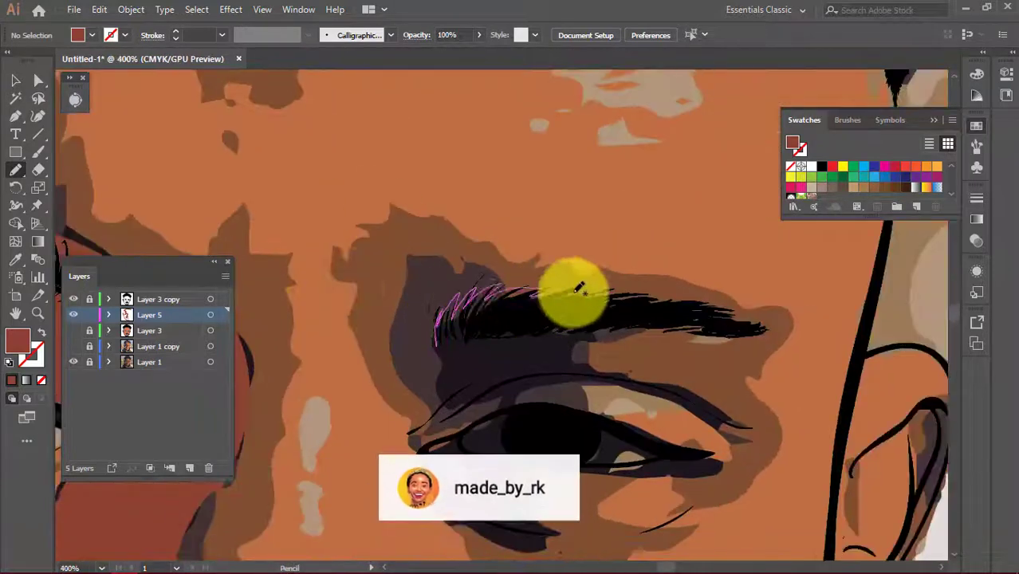
{"action": "scroll", "coordinate": [510, 287], "scroll_direction": "down", "scroll_amount": 2}
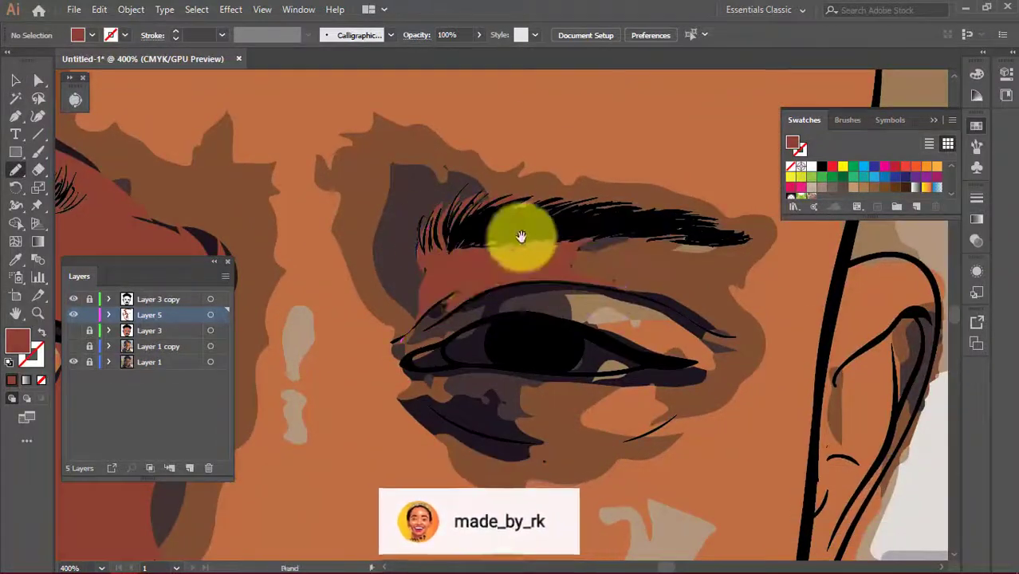
{"action": "left_click_drag", "start_coordinate": [519, 236], "coordinate": [448, 156]}
{"action": "left_click_drag", "start_coordinate": [404, 232], "coordinate": [666, 252]}
{"action": "scroll", "coordinate": [431, 200], "scroll_direction": "left", "scroll_amount": 2}
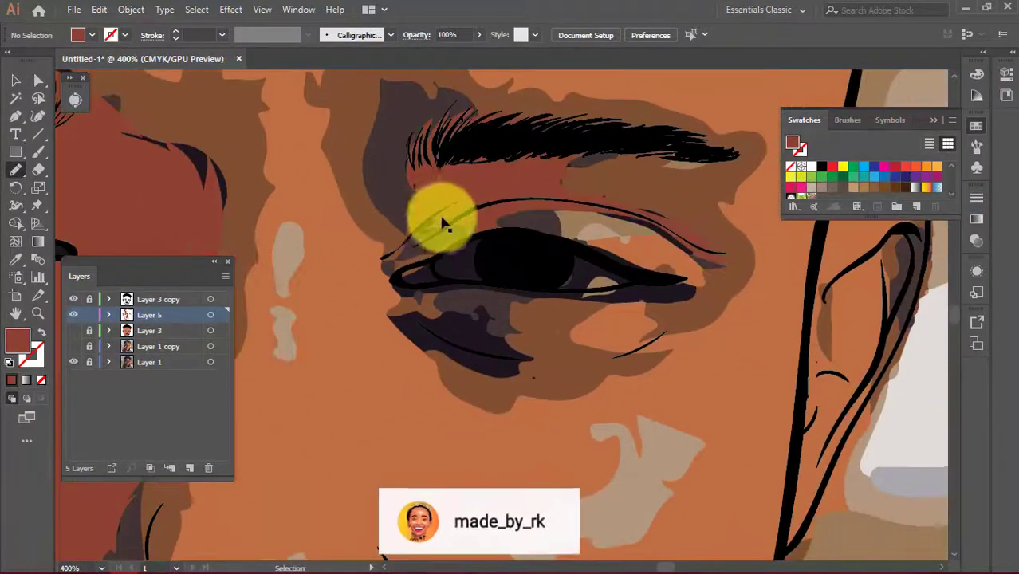
{"action": "mouse_move", "coordinate": [399, 253]}
{"action": "left_mouse_down"}
{"action": "mouse_move", "coordinate": [496, 227]}
{"action": "mouse_move", "coordinate": [694, 250]}
{"action": "left_mouse_up"}
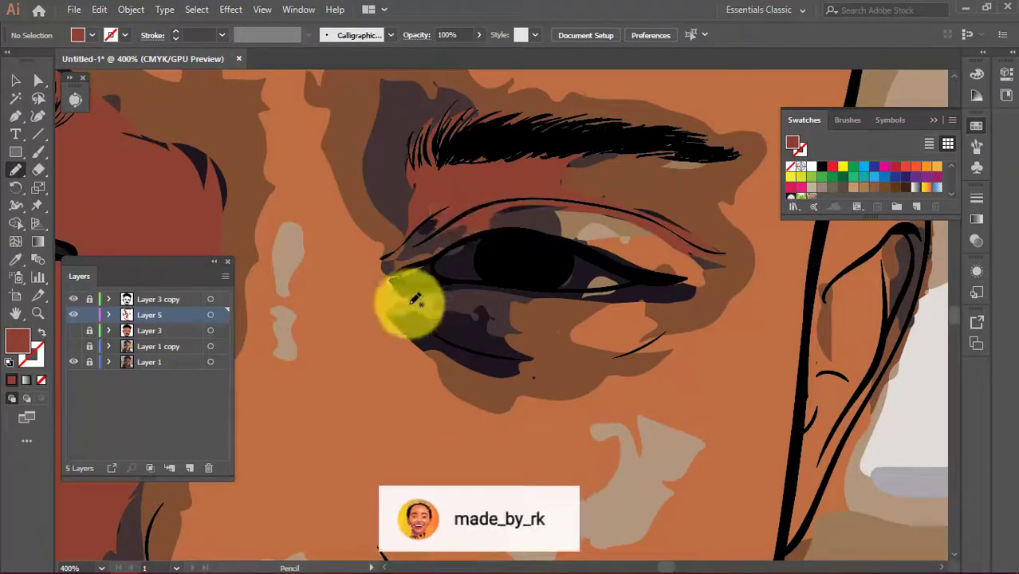
{"action": "left_click_drag", "start_coordinate": [428, 304], "coordinate": [518, 360]}
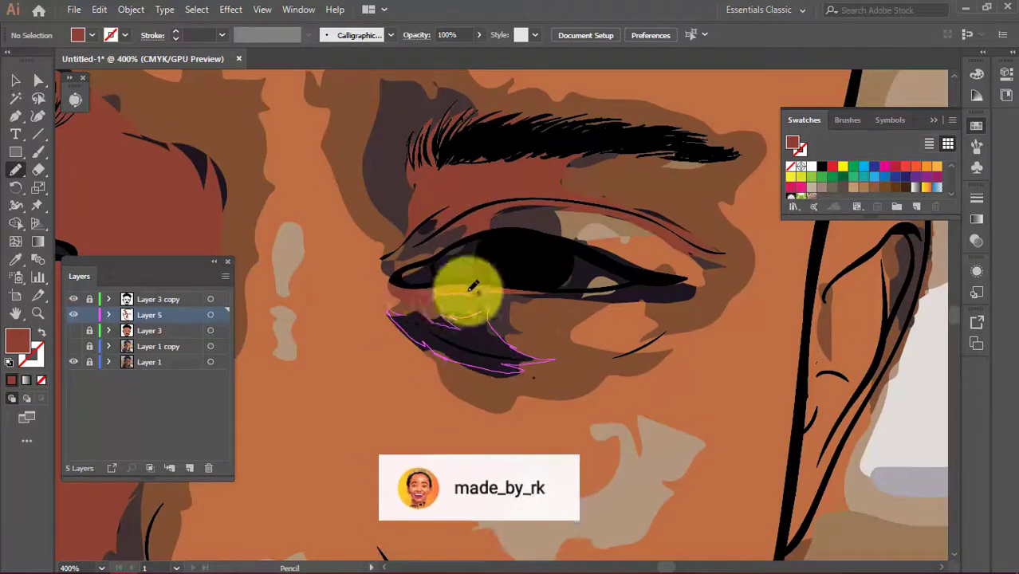
{"action": "left_click_drag", "start_coordinate": [466, 284], "coordinate": [610, 300]}
{"action": "scroll", "coordinate": [657, 322], "scroll_direction": "down", "scroll_amount": 6}
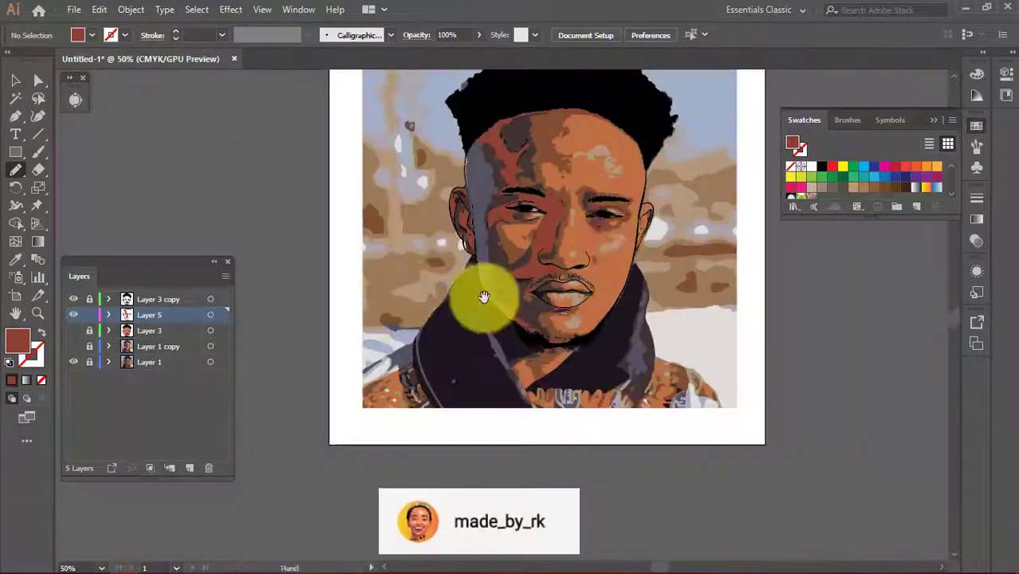
Erase part of the forehead shadow shape, then bring the left eye and ear into view
{"action": "scroll", "coordinate": [431, 175], "scroll_direction": "up", "scroll_amount": 2}
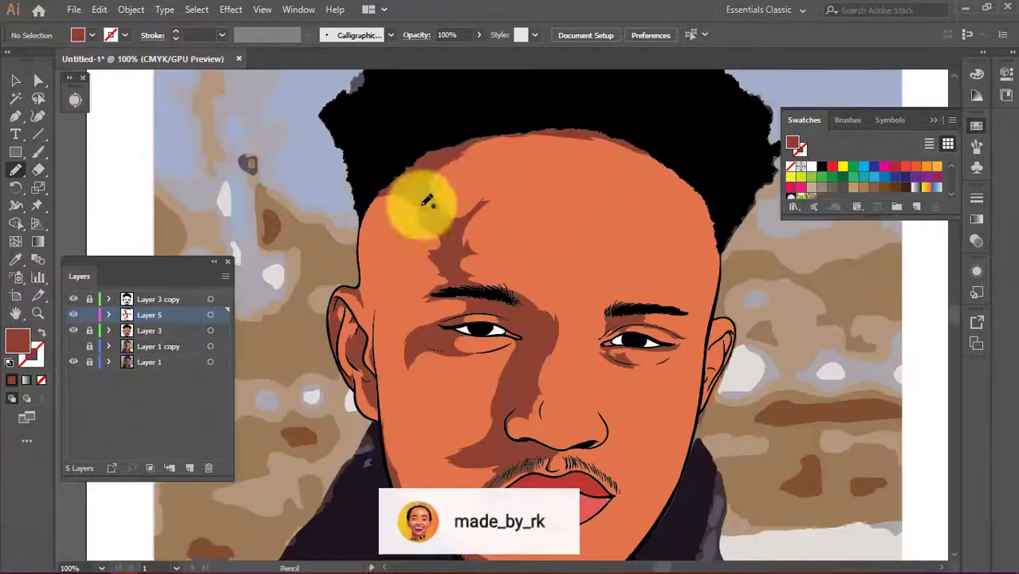
{"action": "left_click_drag", "start_coordinate": [431, 171], "coordinate": [466, 250]}
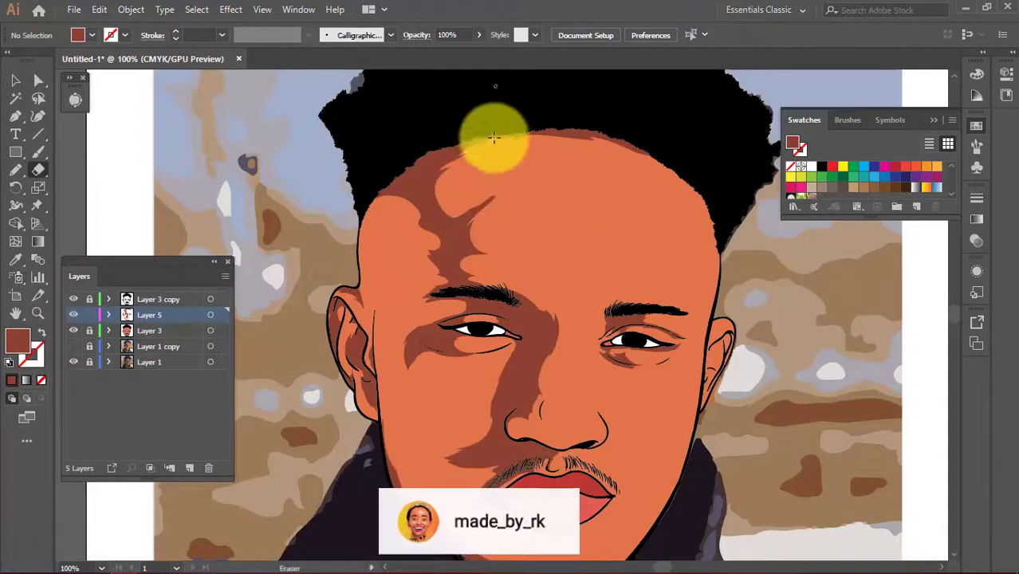
{"action": "key", "text": "n"}
{"action": "scroll", "coordinate": [692, 319], "scroll_direction": "up", "scroll_amount": 3}
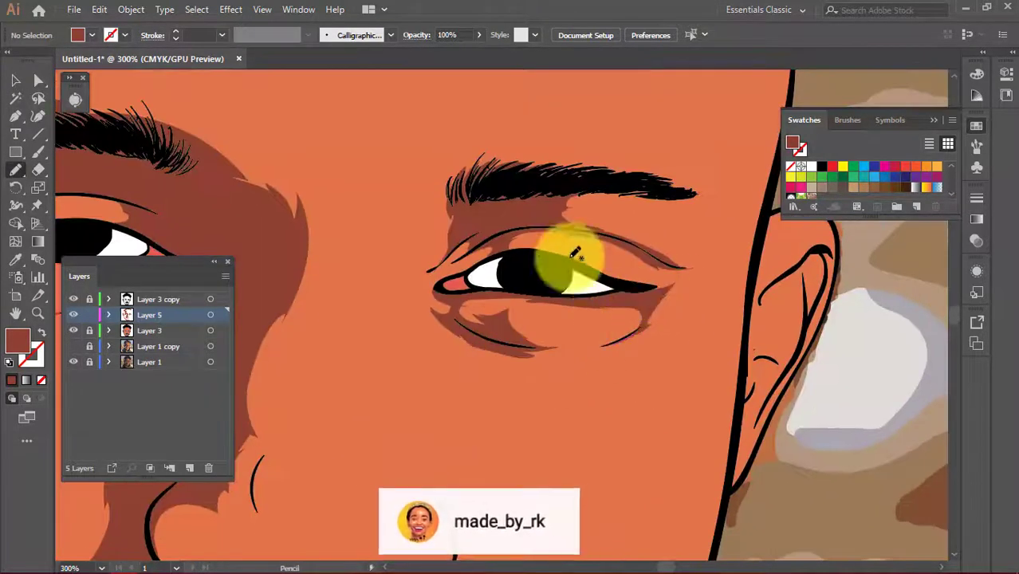
{"action": "scroll", "coordinate": [457, 288], "scroll_direction": "up", "scroll_amount": 1}
{"action": "scroll", "coordinate": [545, 297], "scroll_direction": "left", "scroll_amount": 2}
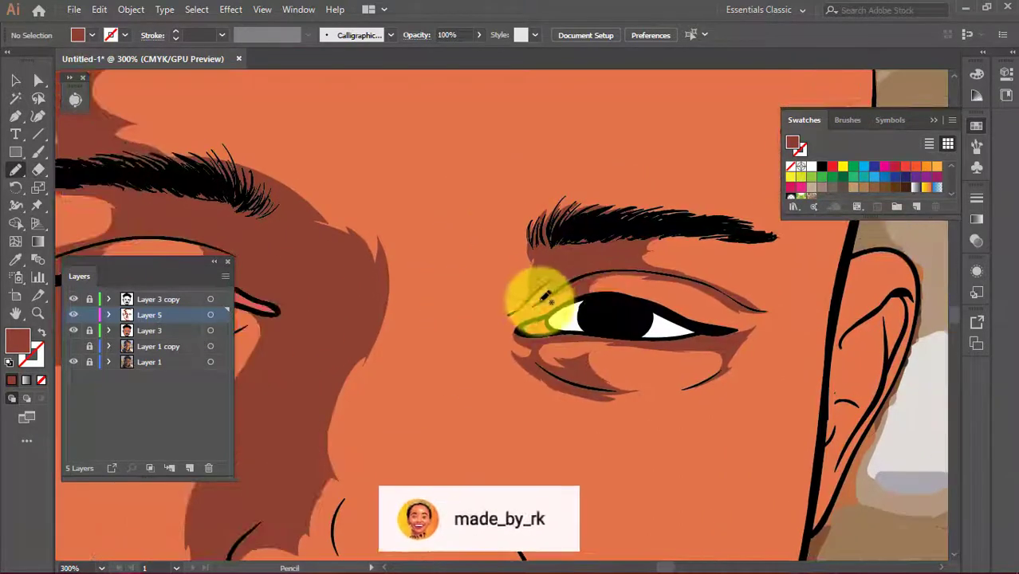
{"action": "scroll", "coordinate": [516, 311], "scroll_direction": "down", "scroll_amount": 2}
{"action": "scroll", "coordinate": [660, 318], "scroll_direction": "up", "scroll_amount": 2}
{"action": "left_click_drag", "start_coordinate": [659, 318], "coordinate": [728, 307]}
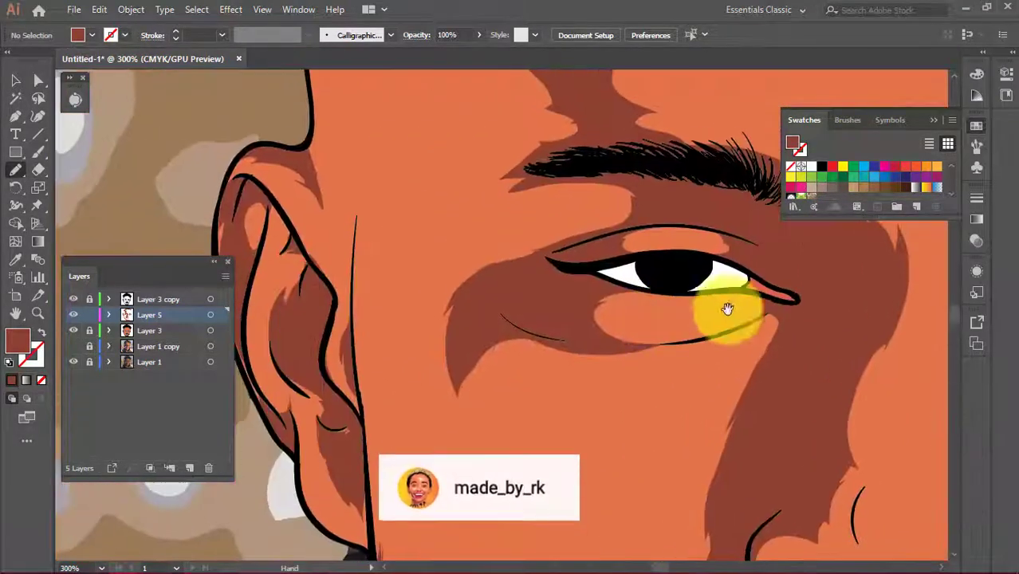
{"action": "scroll", "coordinate": [559, 253], "scroll_direction": "up", "scroll_amount": 2}
{"action": "scroll", "coordinate": [392, 289], "scroll_direction": "down", "scroll_amount": 5}
{"action": "scroll", "coordinate": [391, 289], "scroll_direction": "left", "scroll_amount": 1}
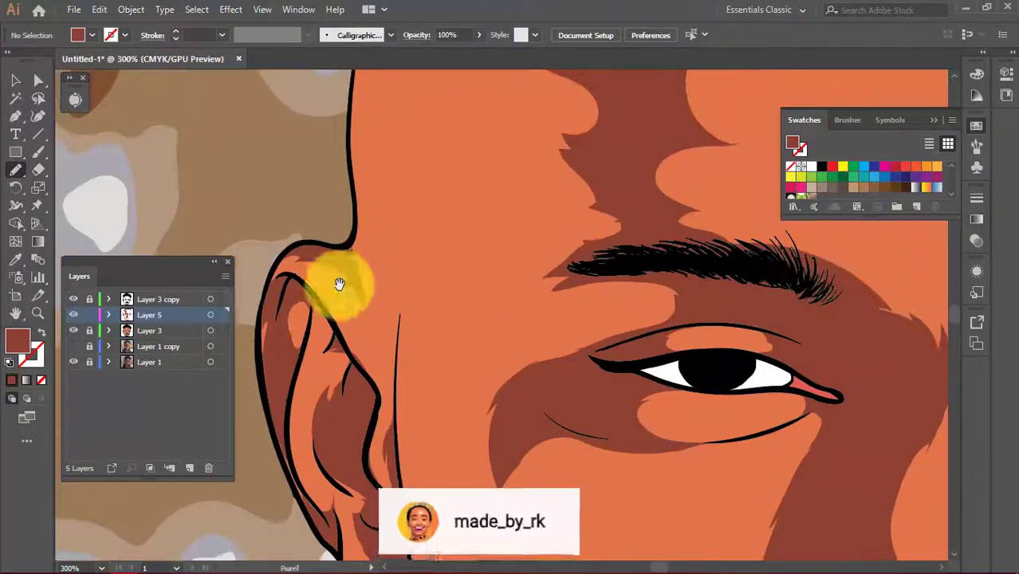
{"action": "scroll", "coordinate": [479, 255], "scroll_direction": "down", "scroll_amount": 5}
Select all shapes on Layer 5 and apply Recolor Artwork
{"action": "key", "text": "ctrl+a"}
{"action": "left_click", "coordinate": [98, 10]}
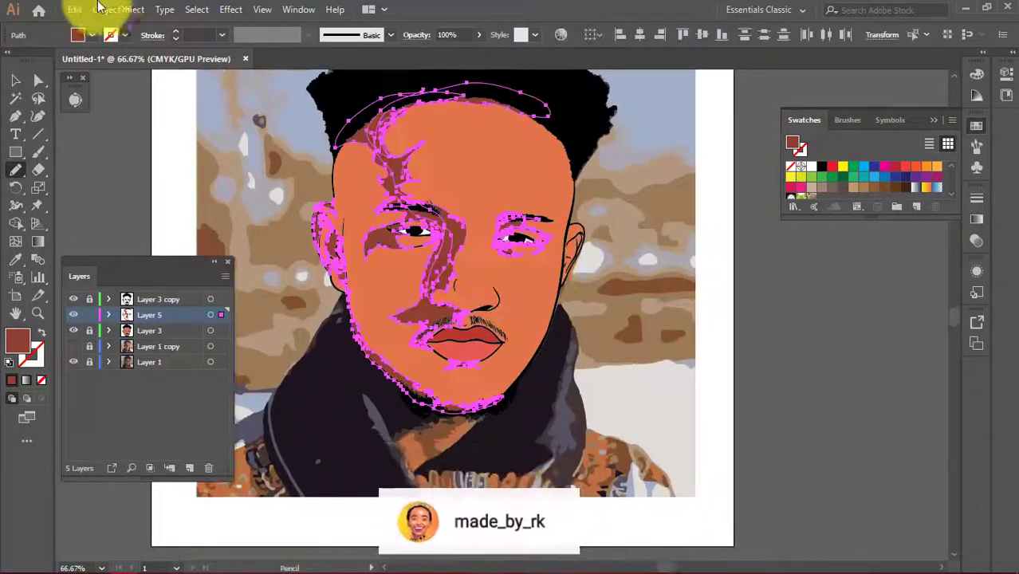
{"action": "left_click", "coordinate": [448, 215]}
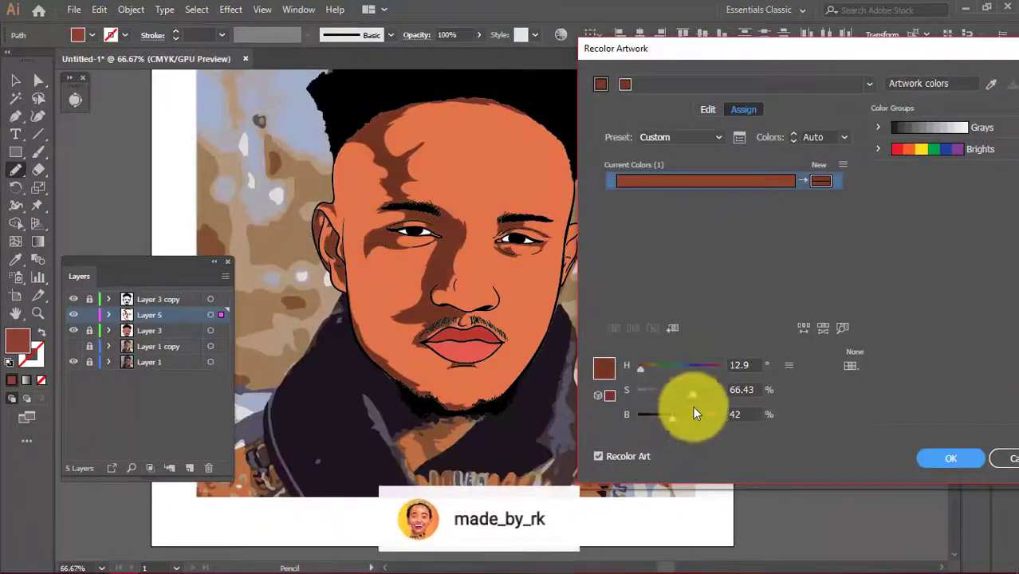
{"action": "left_click", "coordinate": [950, 459]}
Add a new shading layer with a dark red fill and hide Layer 3 to reveal the photo
{"action": "left_click", "coordinate": [86, 326]}
{"action": "key", "text": "ctrl+l"}
{"action": "key", "text": "i"}
{"action": "left_click", "coordinate": [478, 285]}
{"action": "left_click", "coordinate": [74, 315]}
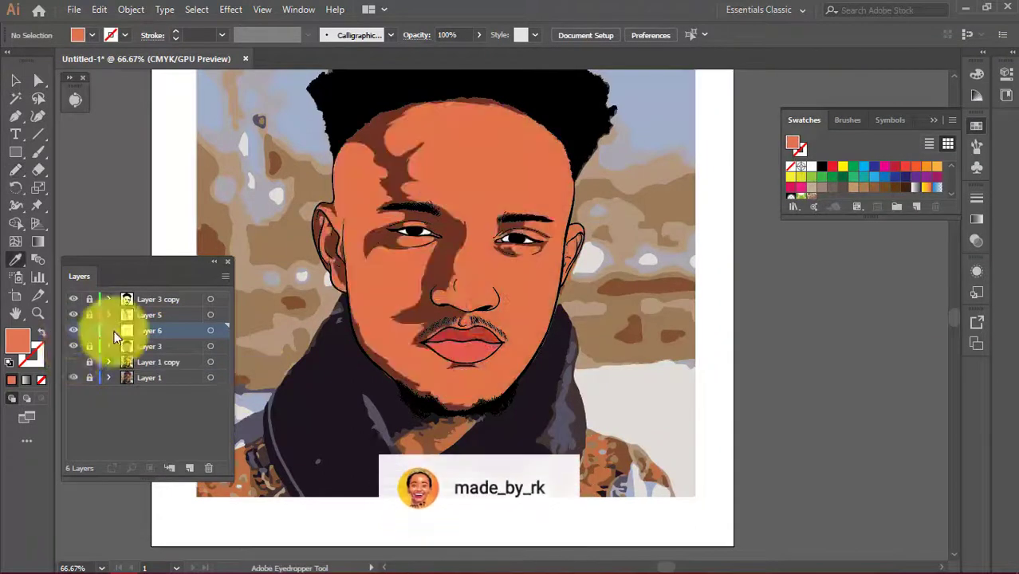
{"action": "double_click", "coordinate": [17, 342]}
{"action": "left_click", "coordinate": [227, 255]}
{"action": "left_click", "coordinate": [448, 198]}
{"action": "key", "text": "b"}
{"action": "left_click", "coordinate": [73, 346]}
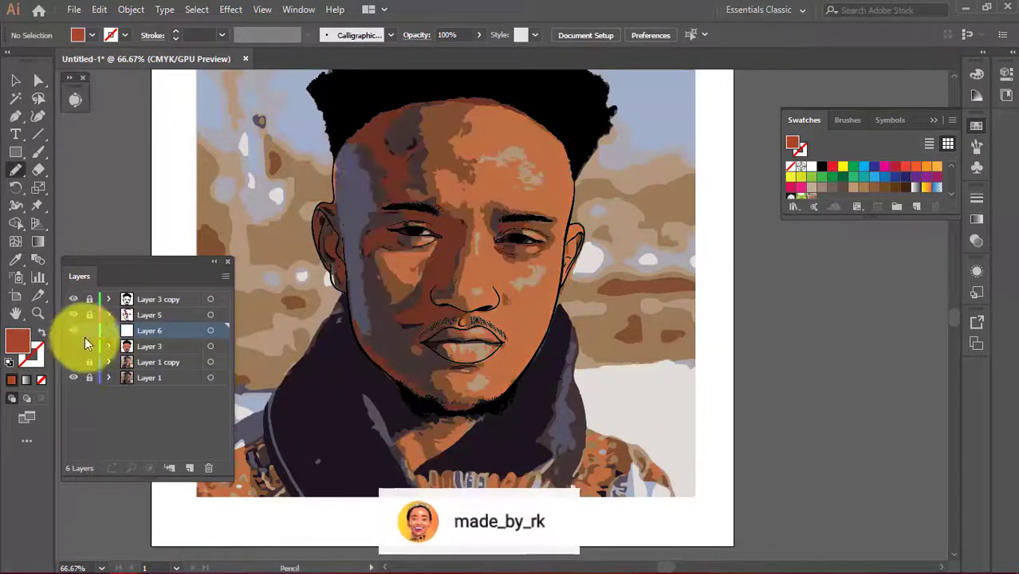
{"action": "scroll", "coordinate": [417, 78], "scroll_direction": "up", "scroll_amount": 2}
Draw dark red shadow shapes down the forehead and temple
{"action": "mouse_move", "coordinate": [510, 126]}
{"action": "left_mouse_down"}
{"action": "mouse_move", "coordinate": [448, 344]}
{"action": "mouse_move", "coordinate": [471, 364]}
{"action": "mouse_move", "coordinate": [371, 227]}
{"action": "mouse_move", "coordinate": [462, 167]}
{"action": "left_mouse_up"}
{"action": "mouse_move", "coordinate": [319, 211]}
{"action": "left_mouse_down"}
{"action": "mouse_move", "coordinate": [364, 200]}
{"action": "mouse_move", "coordinate": [409, 335]}
{"action": "mouse_move", "coordinate": [427, 177]}
{"action": "mouse_move", "coordinate": [319, 209]}
{"action": "left_mouse_up"}
{"action": "scroll", "coordinate": [329, 176], "scroll_direction": "down", "scroll_amount": 3}
{"action": "mouse_move", "coordinate": [485, 209]}
{"action": "left_mouse_down"}
{"action": "mouse_move", "coordinate": [410, 291]}
{"action": "mouse_move", "coordinate": [501, 277]}
{"action": "mouse_move", "coordinate": [371, 271]}
{"action": "mouse_move", "coordinate": [479, 211]}
{"action": "left_mouse_up"}
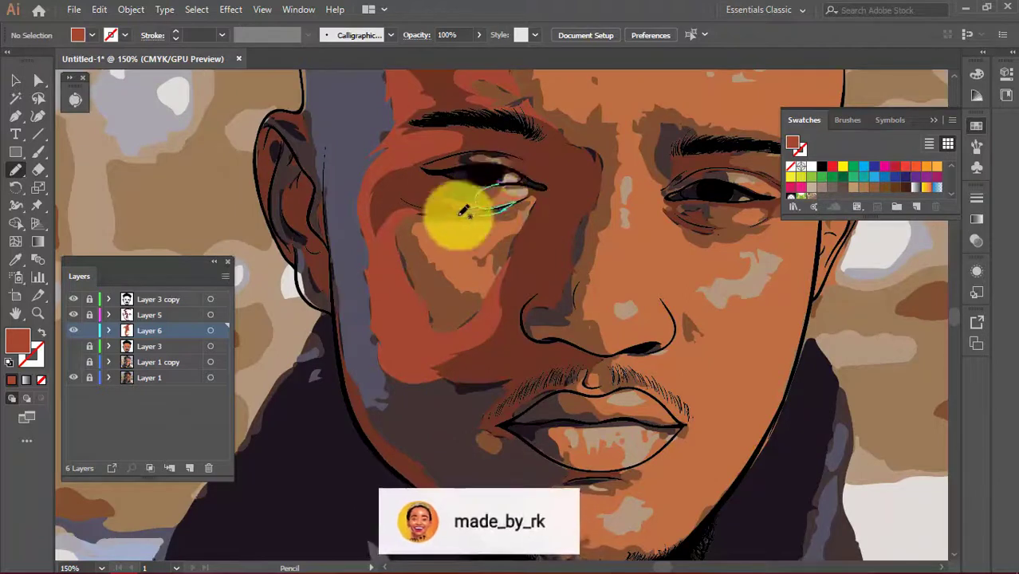
{"action": "key", "text": "ctrl+minus"}
{"action": "key", "text": "ctrl+minus"}
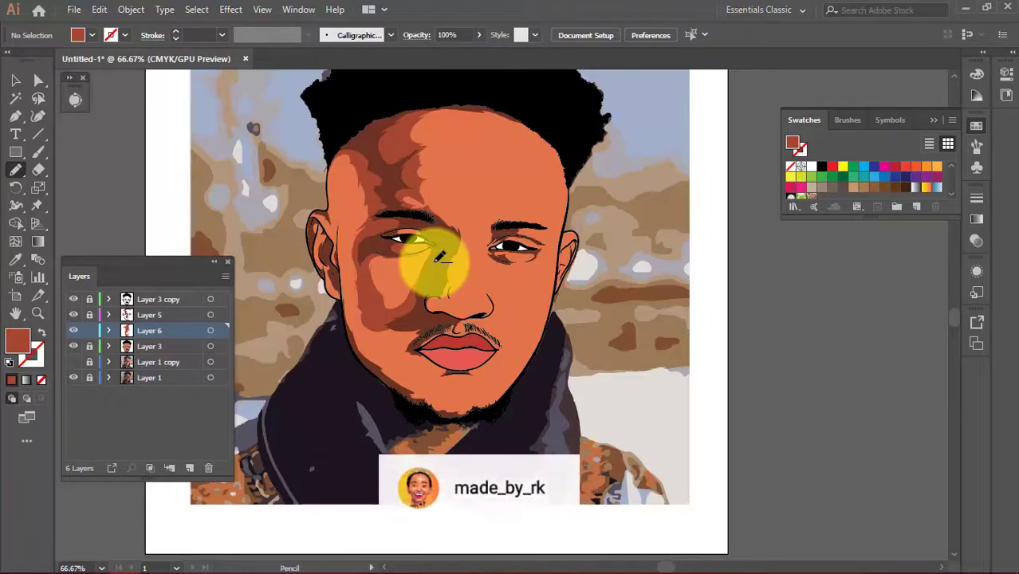
{"action": "left_click", "coordinate": [73, 346]}
{"action": "key", "text": "ctrl+plus"}
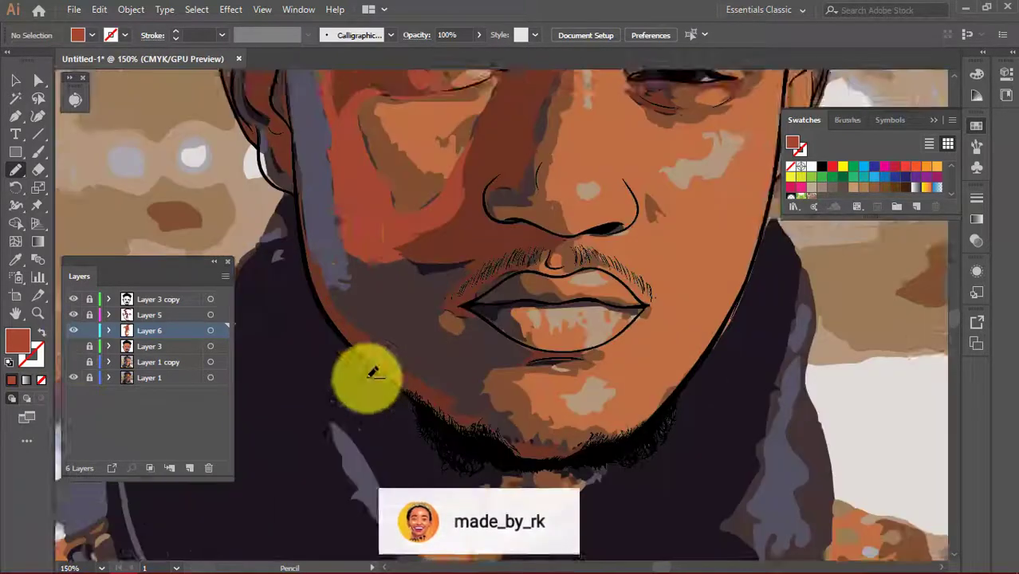
{"action": "key", "text": "ctrl+plus"}
Draw shadow shapes along the cheek, under the lower lip and beside the nose
{"action": "left_click_drag", "start_coordinate": [385, 264], "coordinate": [501, 285]}
{"action": "scroll", "coordinate": [454, 255], "scroll_direction": "down", "scroll_amount": 2}
{"action": "left_click_drag", "start_coordinate": [409, 227], "coordinate": [506, 255]}
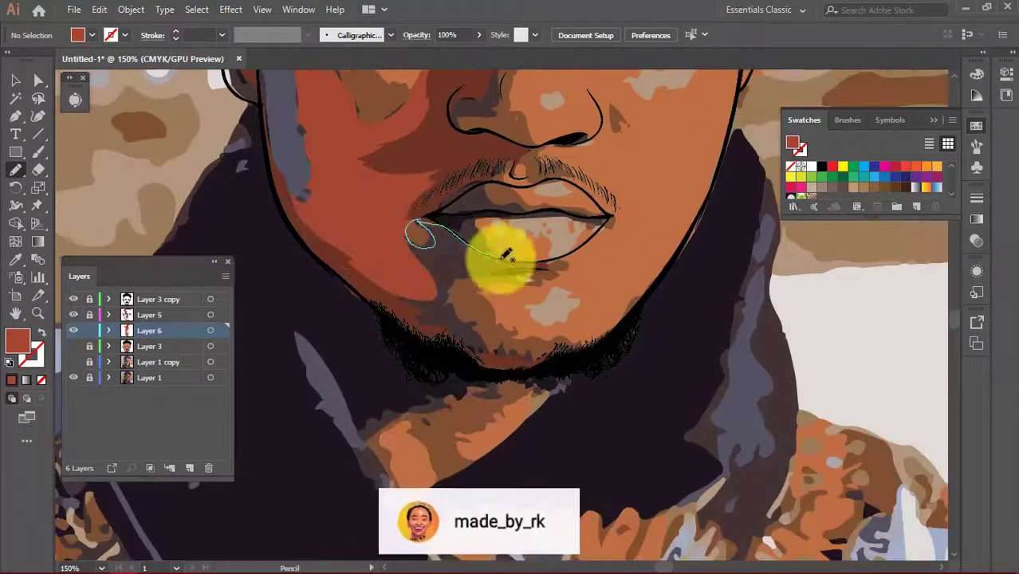
{"action": "left_click_drag", "start_coordinate": [533, 361], "coordinate": [539, 356]}
{"action": "scroll", "coordinate": [433, 307], "scroll_direction": "up", "scroll_amount": 5}
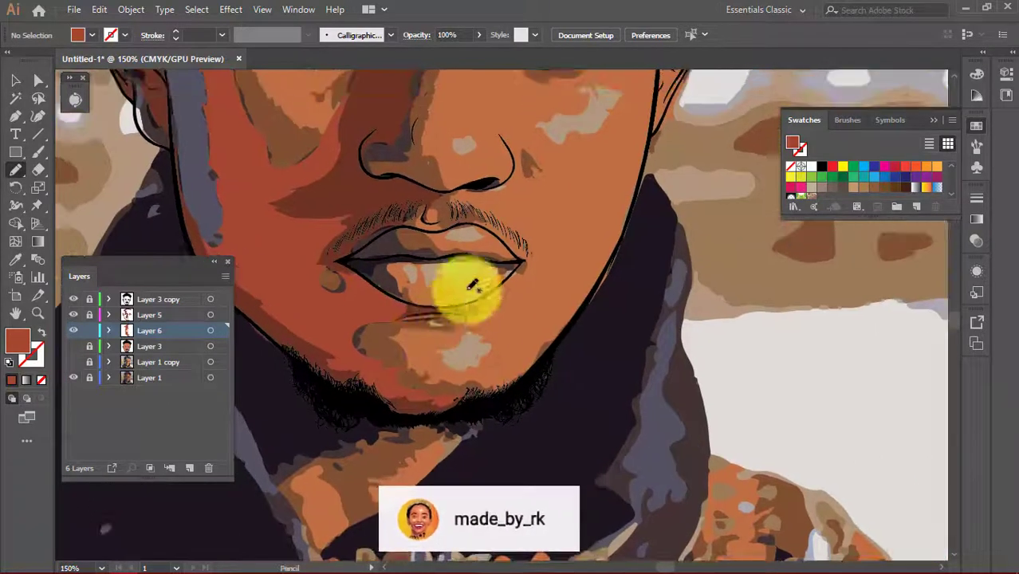
{"action": "mouse_move", "coordinate": [424, 170]}
{"action": "left_mouse_down"}
{"action": "mouse_move", "coordinate": [429, 337]}
{"action": "mouse_move", "coordinate": [403, 359]}
{"action": "left_mouse_up"}
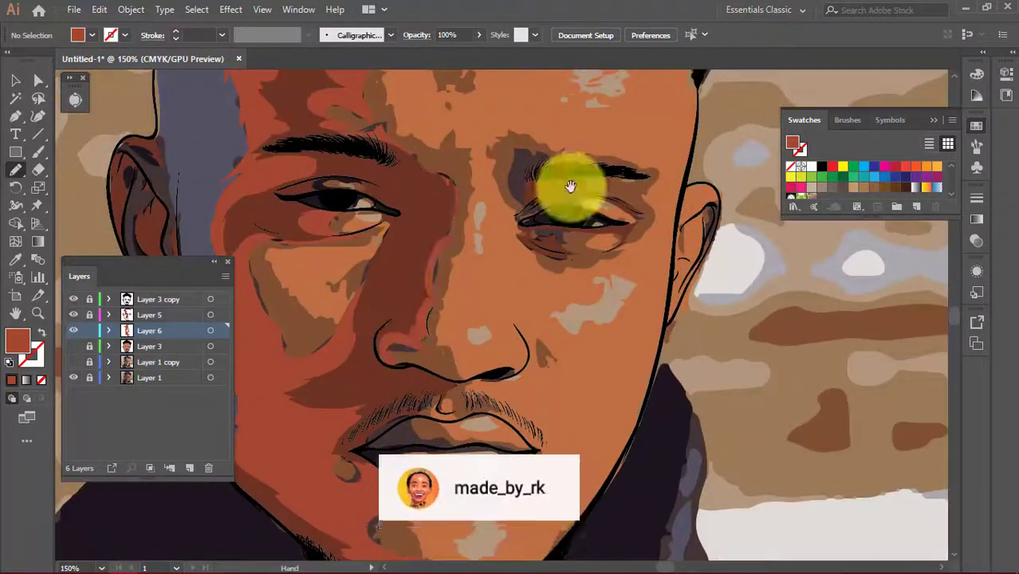
Shade the eyebrow, the upper eyelid and below the lower eyelid
{"action": "key", "text": "ctrl+plus"}
{"action": "key", "text": "ctrl+plus"}
{"action": "left_click_drag", "start_coordinate": [574, 245], "coordinate": [469, 313]}
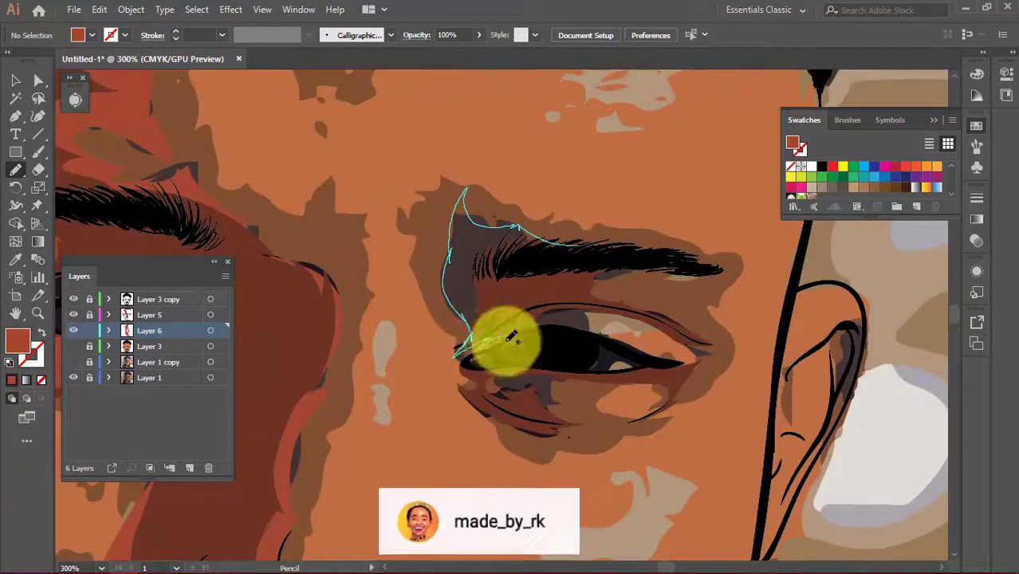
{"action": "left_click_drag", "start_coordinate": [511, 338], "coordinate": [515, 339]}
{"action": "scroll", "coordinate": [568, 272], "scroll_direction": "down", "scroll_amount": 2}
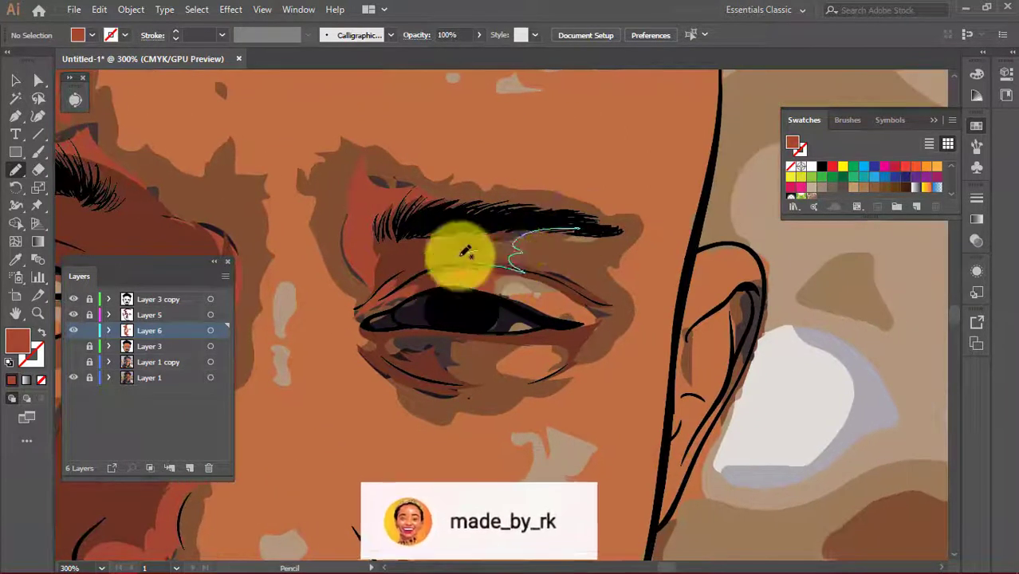
{"action": "scroll", "coordinate": [519, 255], "scroll_direction": "down", "scroll_amount": 2}
{"action": "left_click_drag", "start_coordinate": [541, 226], "coordinate": [608, 265]}
{"action": "scroll", "coordinate": [591, 244], "scroll_direction": "down", "scroll_amount": 2}
{"action": "scroll", "coordinate": [572, 225], "scroll_direction": "left", "scroll_amount": 2}
{"action": "left_click_drag", "start_coordinate": [561, 227], "coordinate": [563, 273]}
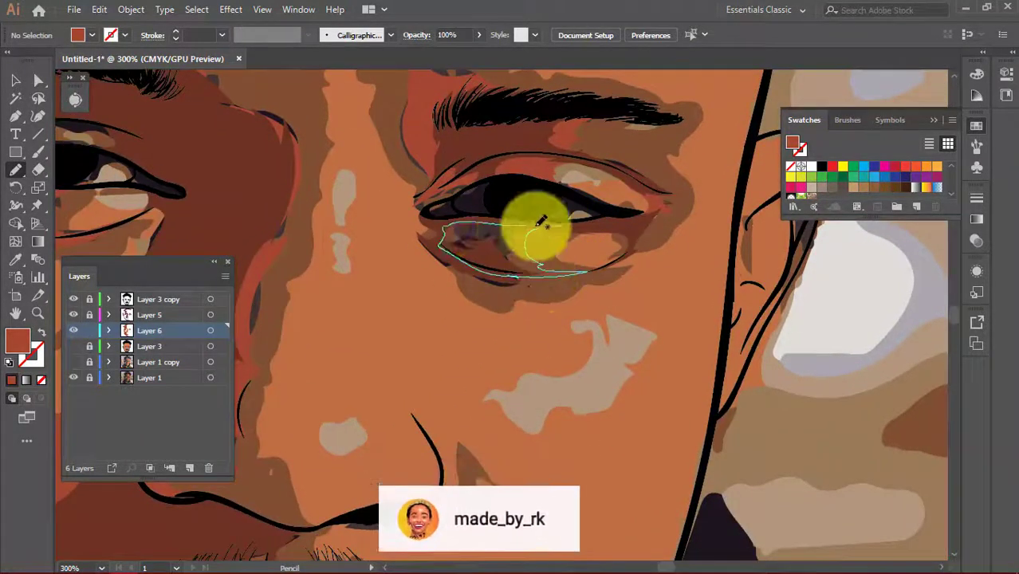
{"action": "left_click_drag", "start_coordinate": [541, 222], "coordinate": [542, 225]}
{"action": "scroll", "coordinate": [579, 289], "scroll_direction": "left", "scroll_amount": 2}
{"action": "scroll", "coordinate": [647, 336], "scroll_direction": "down", "scroll_amount": 3}
{"action": "scroll", "coordinate": [610, 267], "scroll_direction": "down", "scroll_amount": 2}
Add shadow shapes along the nostril and above the eye
{"action": "left_click_drag", "start_coordinate": [610, 268], "coordinate": [487, 300]}
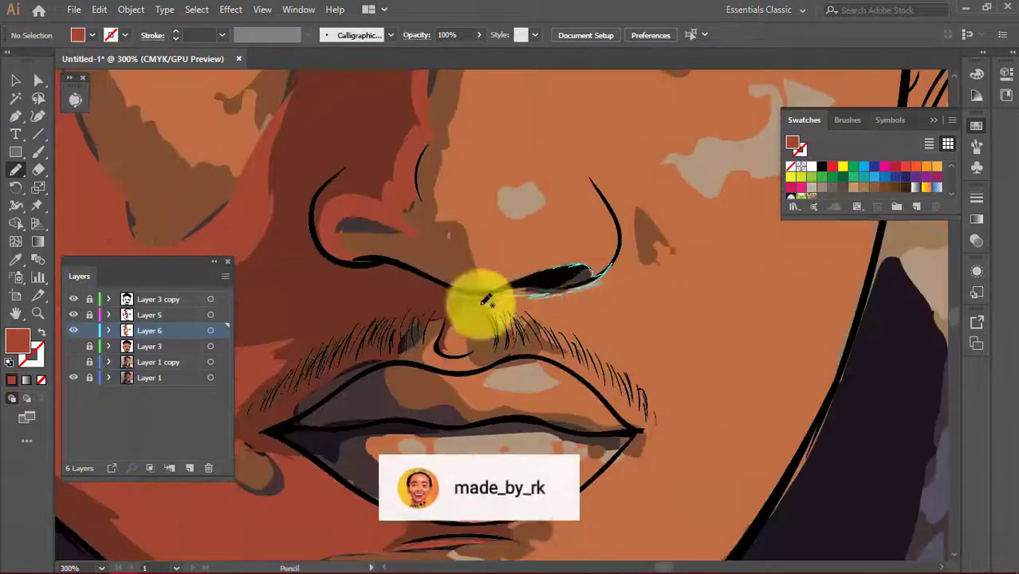
{"action": "scroll", "coordinate": [479, 295], "scroll_direction": "down", "scroll_amount": 2}
{"action": "scroll", "coordinate": [409, 331], "scroll_direction": "down", "scroll_amount": 2}
{"action": "scroll", "coordinate": [495, 263], "scroll_direction": "down", "scroll_amount": 2}
{"action": "scroll", "coordinate": [559, 354], "scroll_direction": "up", "scroll_amount": 8}
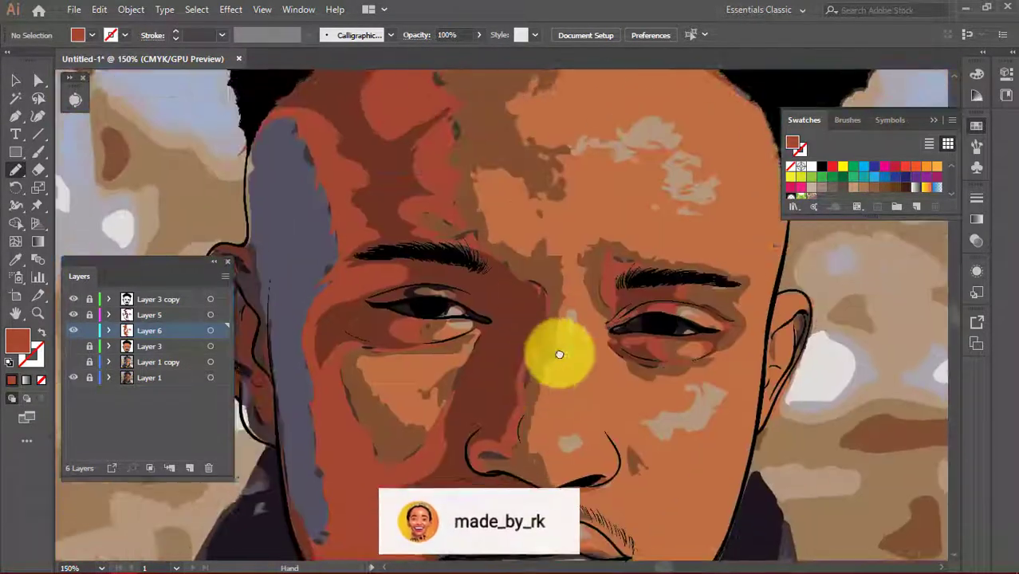
{"action": "scroll", "coordinate": [559, 354], "scroll_direction": "down", "scroll_amount": 2}
{"action": "scroll", "coordinate": [420, 143], "scroll_direction": "up", "scroll_amount": 3}
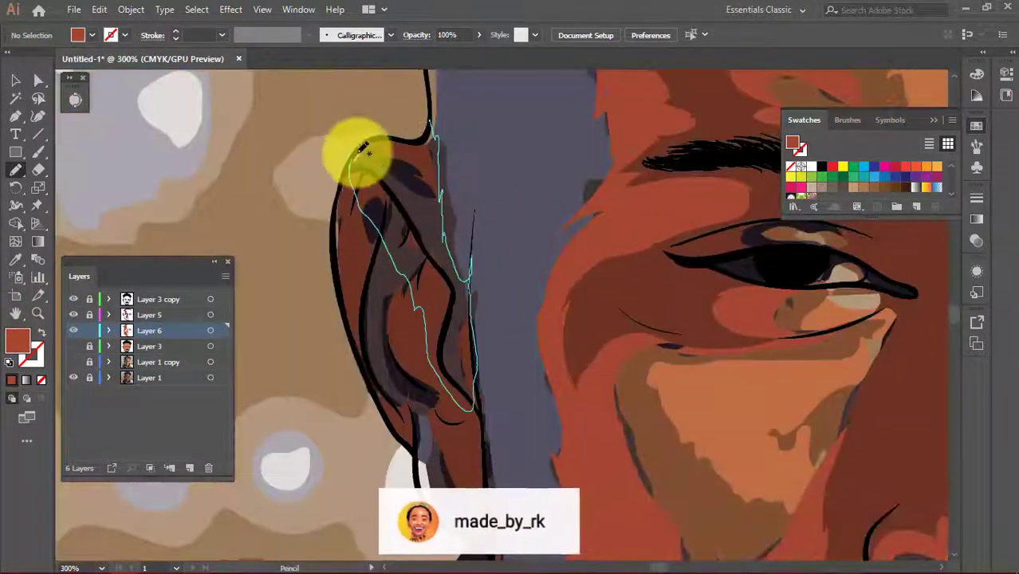
{"action": "left_click_drag", "start_coordinate": [363, 148], "coordinate": [362, 149]}
{"action": "scroll", "coordinate": [442, 208], "scroll_direction": "down", "scroll_amount": 3}
{"action": "scroll", "coordinate": [431, 303], "scroll_direction": "down", "scroll_amount": 2}
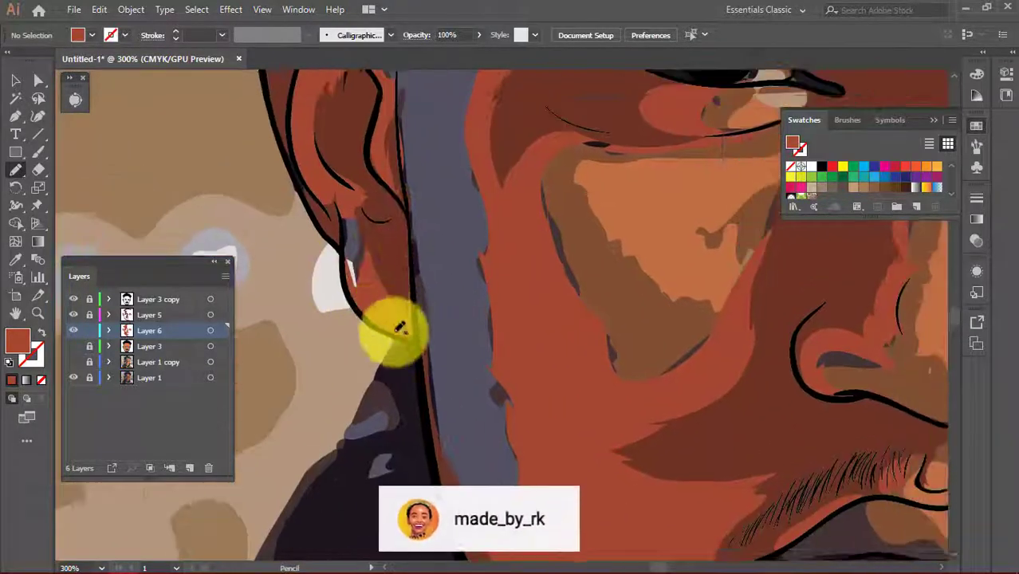
{"action": "left_click_drag", "start_coordinate": [420, 518], "coordinate": [392, 273]}
{"action": "scroll", "coordinate": [430, 319], "scroll_direction": "up", "scroll_amount": 5}
{"action": "scroll", "coordinate": [510, 263], "scroll_direction": "down", "scroll_amount": 2}
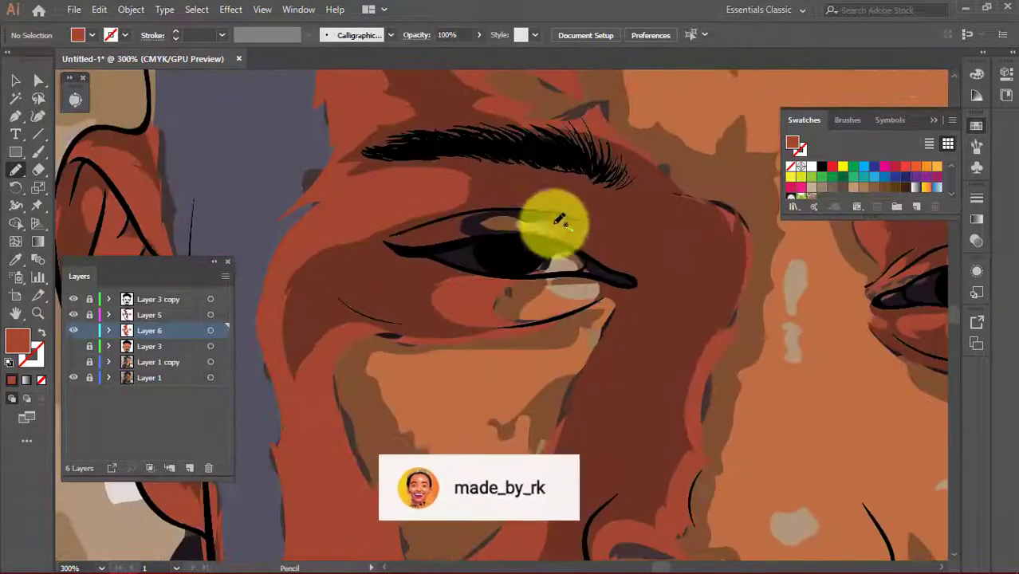
{"action": "left_click_drag", "start_coordinate": [459, 232], "coordinate": [459, 232]}
{"action": "scroll", "coordinate": [519, 199], "scroll_direction": "down", "scroll_amount": 3}
{"action": "scroll", "coordinate": [539, 277], "scroll_direction": "down", "scroll_amount": 2}
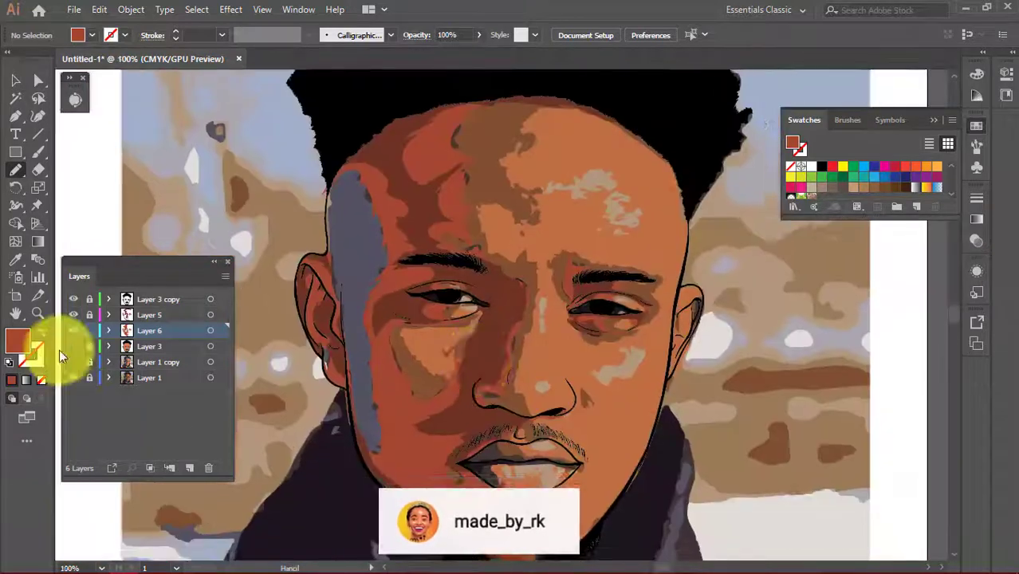
Add Layer 7 below Layer 6 with a darker red-orange fill
{"action": "left_click", "coordinate": [190, 468]}
{"action": "key", "text": "i"}
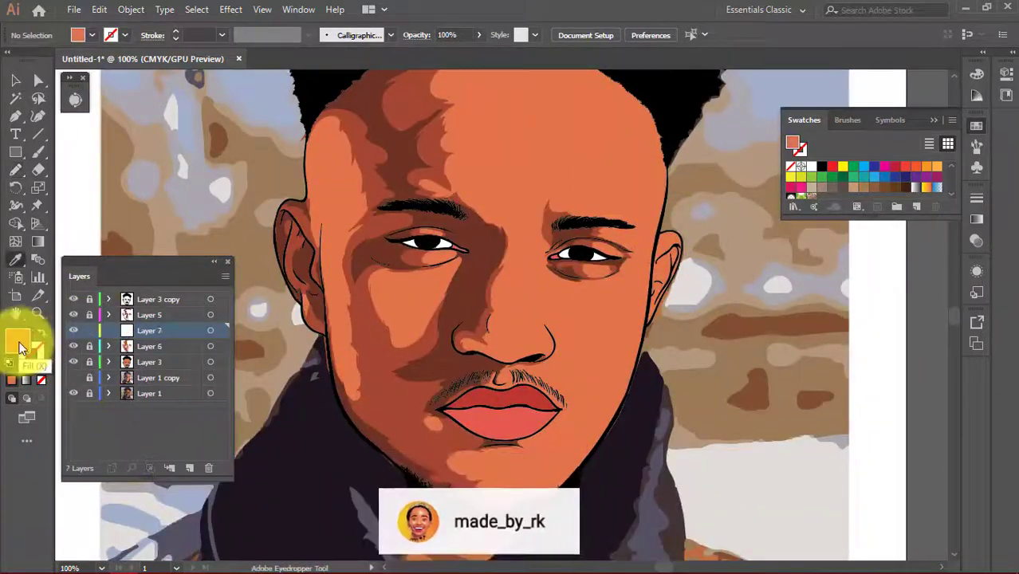
{"action": "double_click", "coordinate": [21, 349]}
{"action": "key", "text": "Return"}
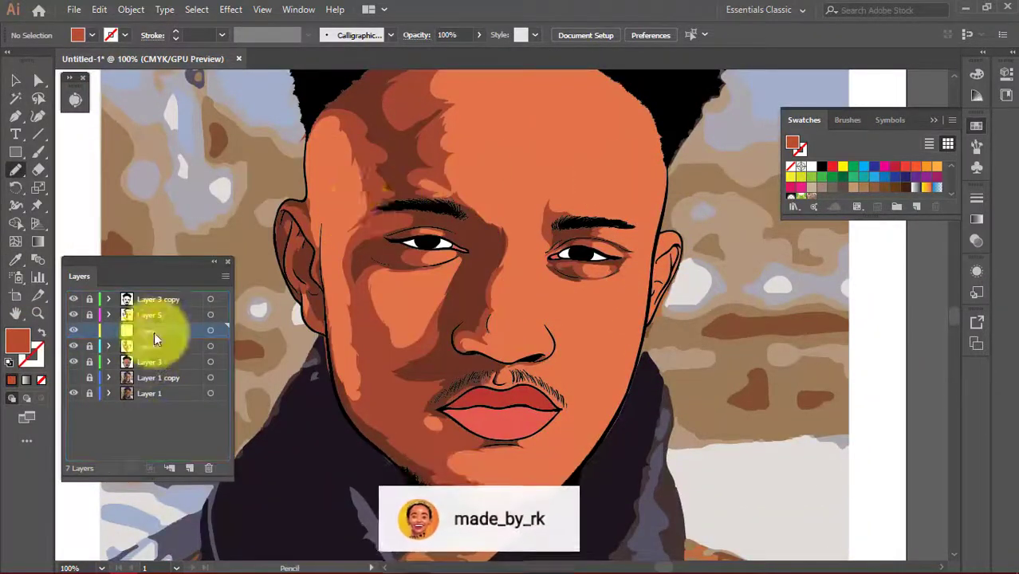
{"action": "left_click_drag", "start_coordinate": [155, 339], "coordinate": [155, 352]}
{"action": "double_click", "coordinate": [19, 341]}
{"action": "key", "text": "Return"}
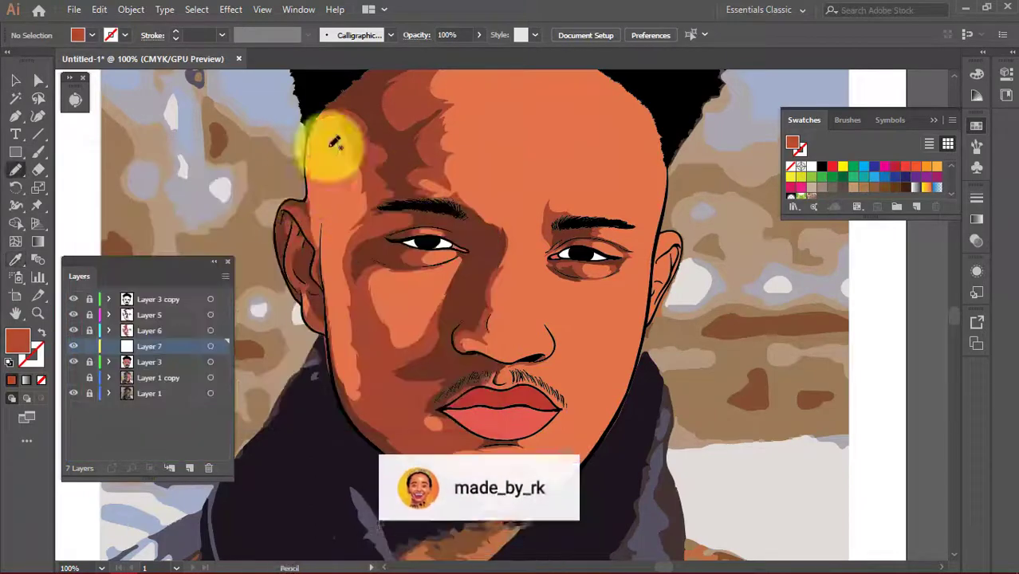
Hide Layer 3, Layer 1 copy and the photo background
{"action": "left_click_drag", "start_coordinate": [73, 361], "coordinate": [74, 378]}
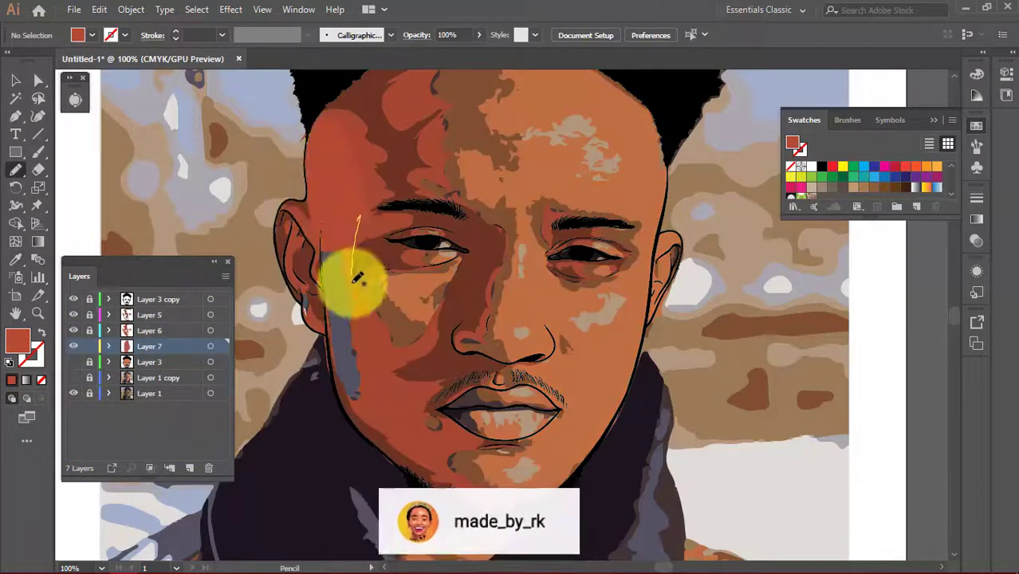
{"action": "scroll", "coordinate": [273, 284], "scroll_direction": "down", "scroll_amount": 2}
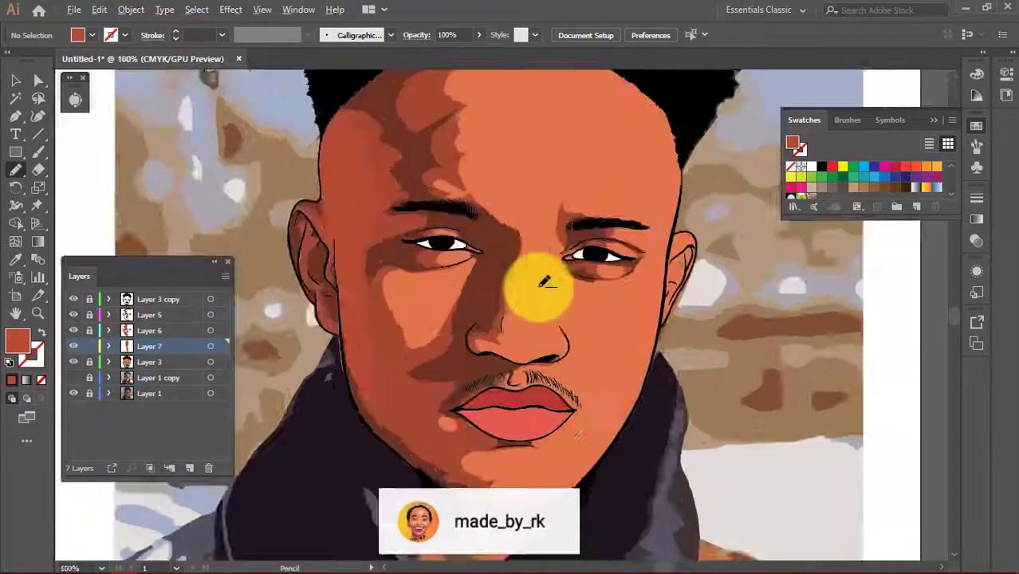
{"action": "scroll", "coordinate": [539, 289], "scroll_direction": "down", "scroll_amount": 2}
{"action": "left_click_drag", "start_coordinate": [710, 349], "coordinate": [636, 349]}
{"action": "left_click", "coordinate": [73, 346]}
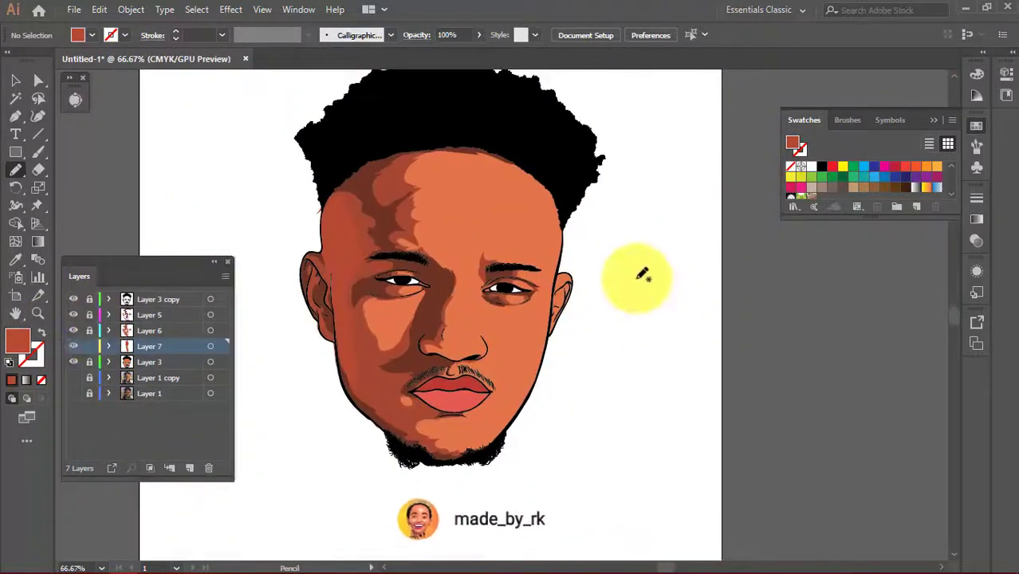
Add a new layer above Layer 3 with a sampled orange skin fill for pencil shading
{"action": "left_click", "coordinate": [73, 378]}
{"action": "left_click", "coordinate": [189, 469]}
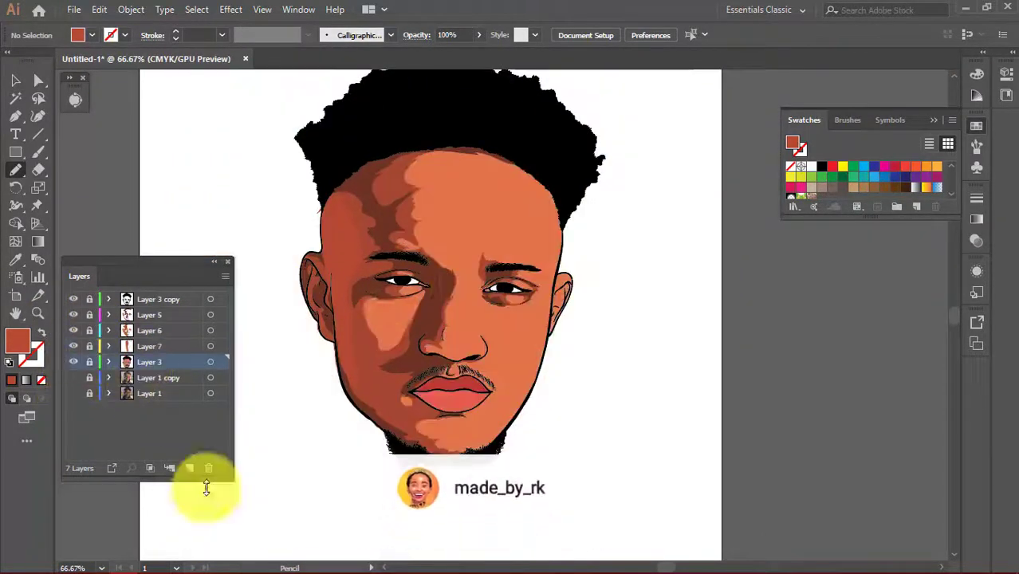
{"action": "key", "text": "i"}
{"action": "left_click", "coordinate": [454, 228]}
{"action": "double_click", "coordinate": [18, 341]}
{"action": "left_click", "coordinate": [433, 206]}
{"action": "key", "text": "n"}
{"action": "left_click", "coordinate": [73, 377]}
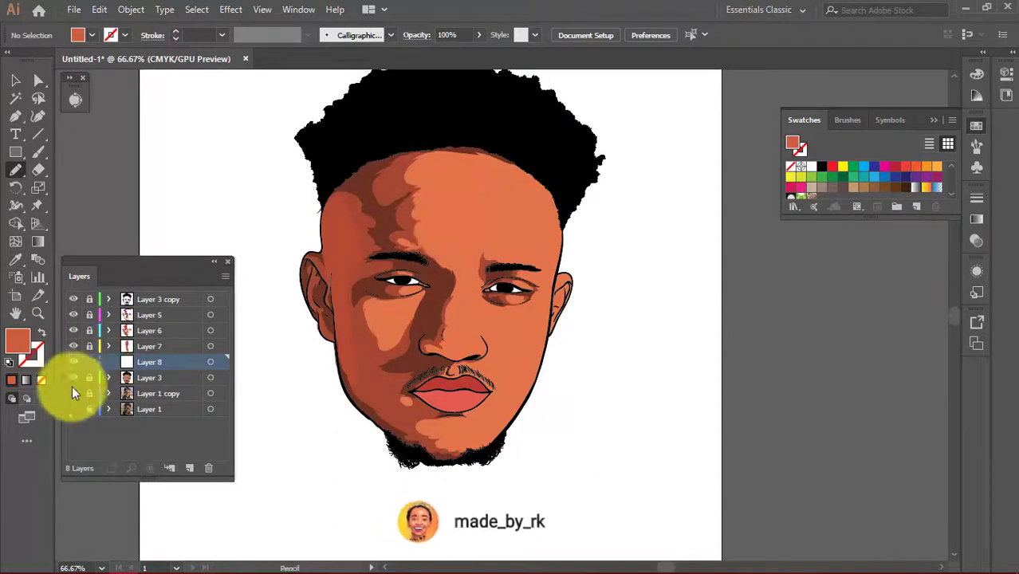
Draw a shadow shape around the lower eyelid
{"action": "scroll", "coordinate": [273, 330], "scroll_direction": "up", "scroll_amount": 1}
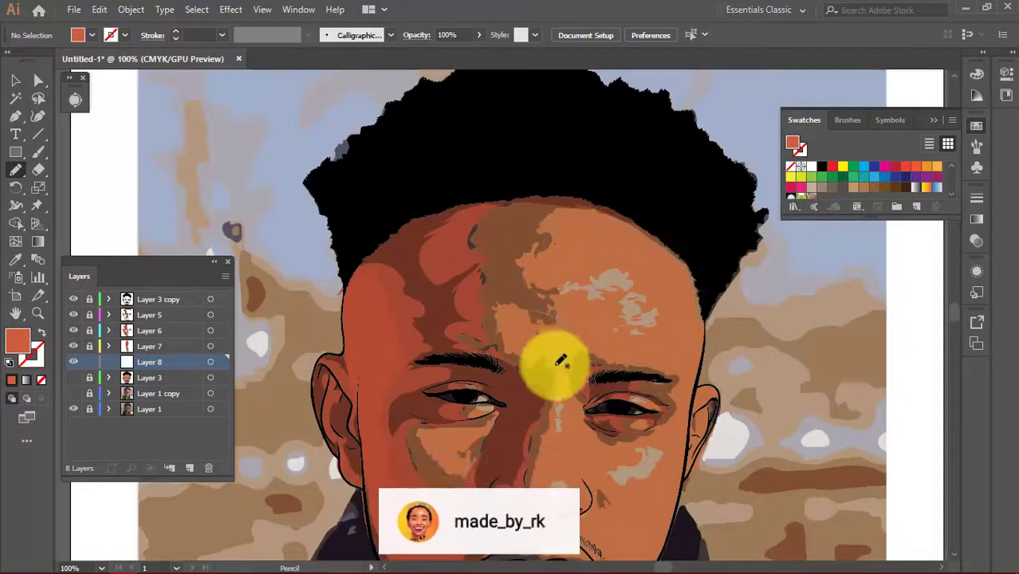
{"action": "scroll", "coordinate": [558, 290], "scroll_direction": "down", "scroll_amount": 3}
{"action": "scroll", "coordinate": [550, 319], "scroll_direction": "down", "scroll_amount": 1}
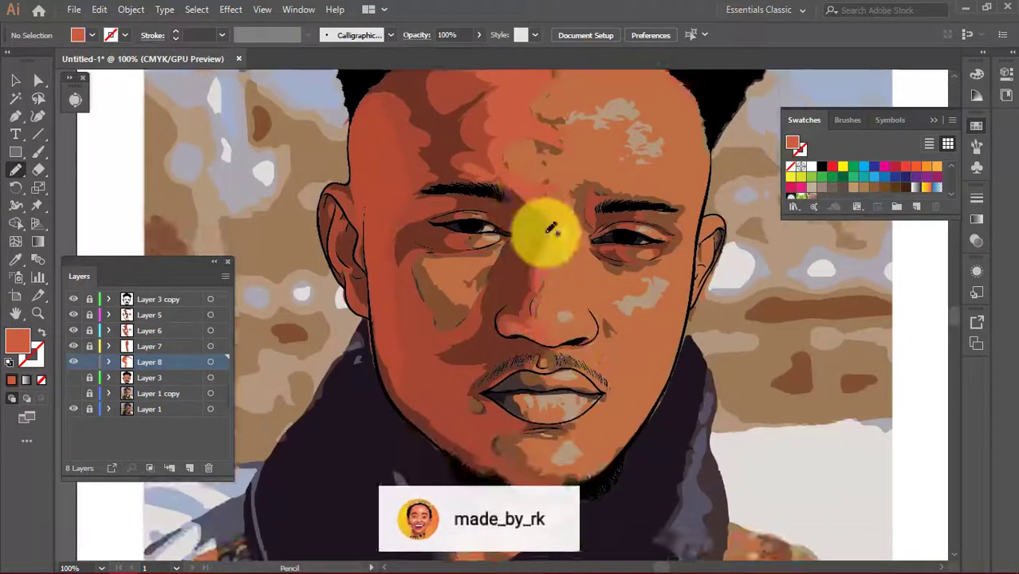
{"action": "scroll", "coordinate": [590, 239], "scroll_direction": "up", "scroll_amount": 3}
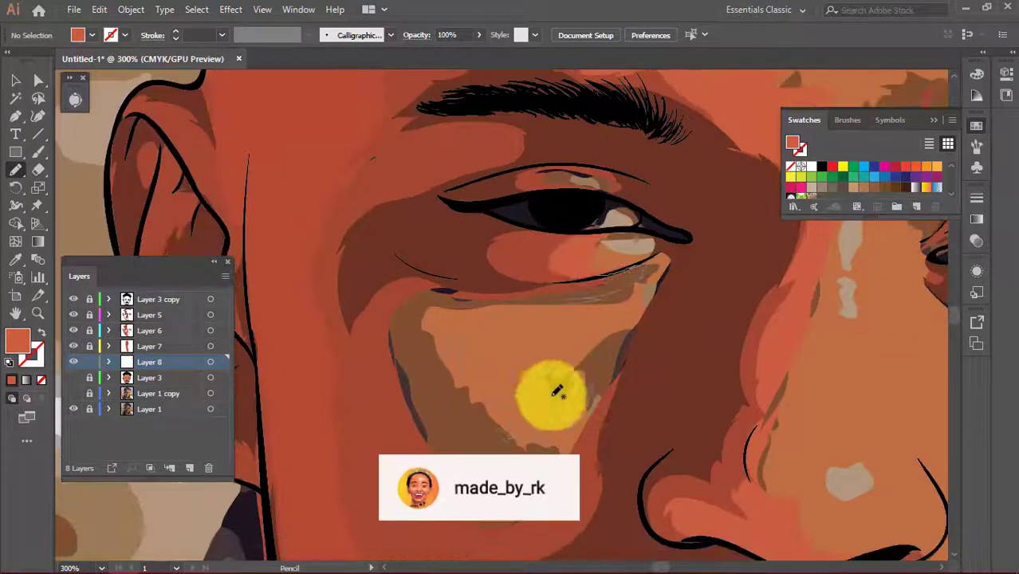
{"action": "scroll", "coordinate": [559, 319], "scroll_direction": "up", "scroll_amount": 1}
{"action": "scroll", "coordinate": [550, 195], "scroll_direction": "down", "scroll_amount": 5}
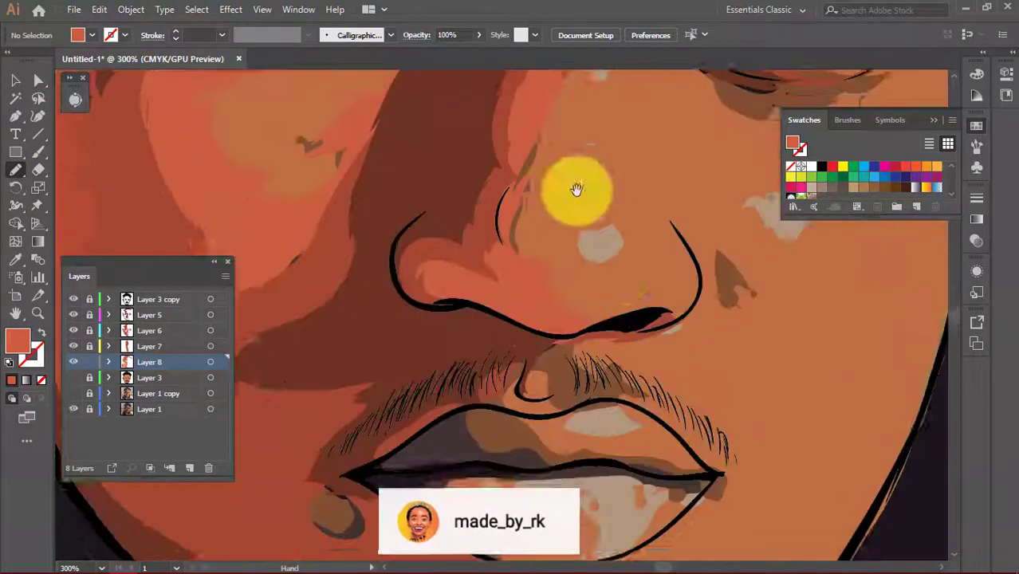
{"action": "scroll", "coordinate": [582, 271], "scroll_direction": "down", "scroll_amount": 2}
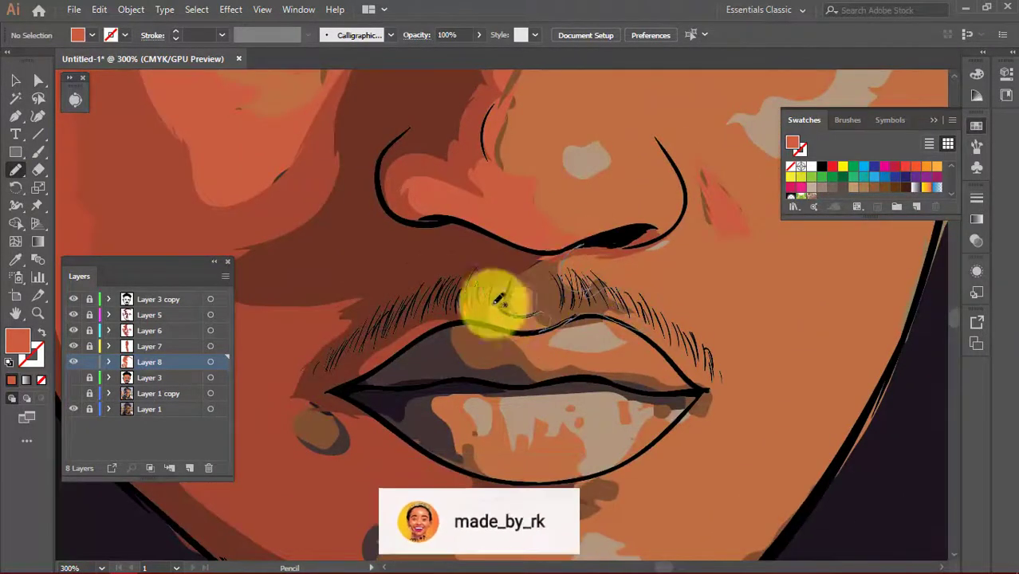
{"action": "scroll", "coordinate": [511, 279], "scroll_direction": "right", "scroll_amount": 2}
{"action": "scroll", "coordinate": [519, 287], "scroll_direction": "down", "scroll_amount": 3}
{"action": "scroll", "coordinate": [558, 287], "scroll_direction": "down", "scroll_amount": 2}
{"action": "scroll", "coordinate": [574, 291], "scroll_direction": "left", "scroll_amount": 2}
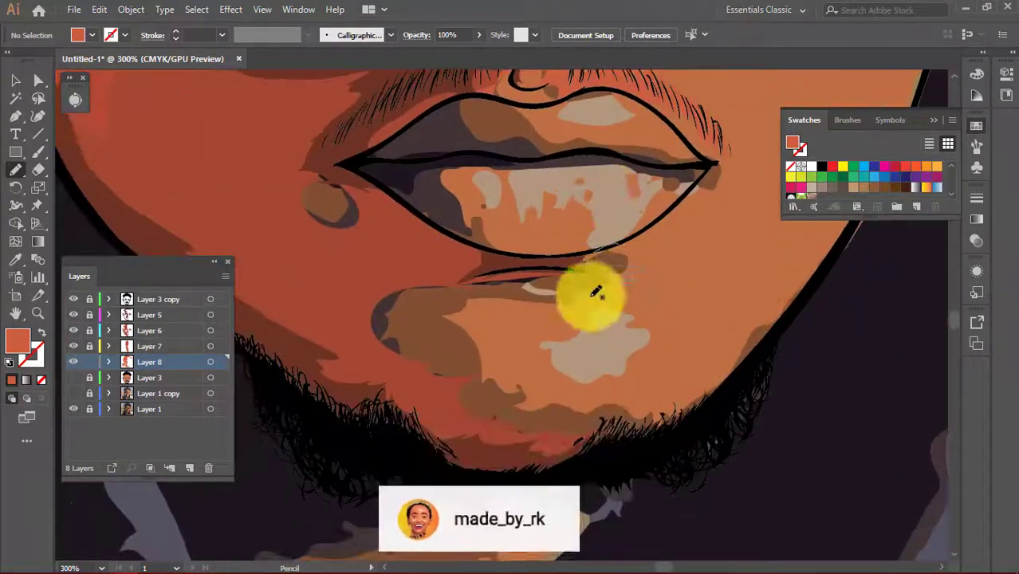
{"action": "scroll", "coordinate": [678, 271], "scroll_direction": "right", "scroll_amount": 1}
{"action": "key", "text": "ctrl+minus"}
{"action": "key", "text": "ctrl+minus"}
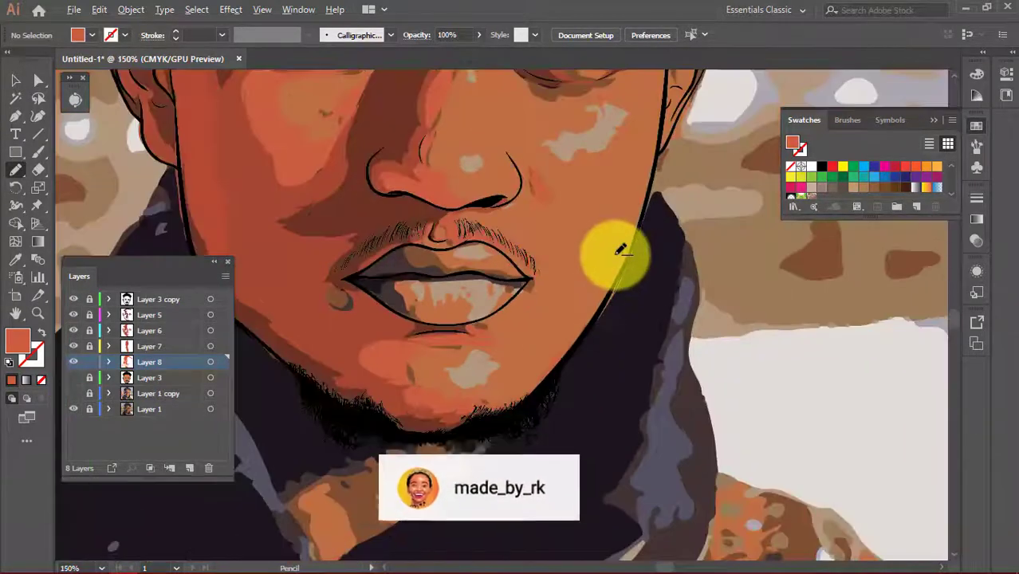
{"action": "scroll", "coordinate": [558, 224], "scroll_direction": "up", "scroll_amount": 5}
{"action": "key", "text": "ctrl+plus"}
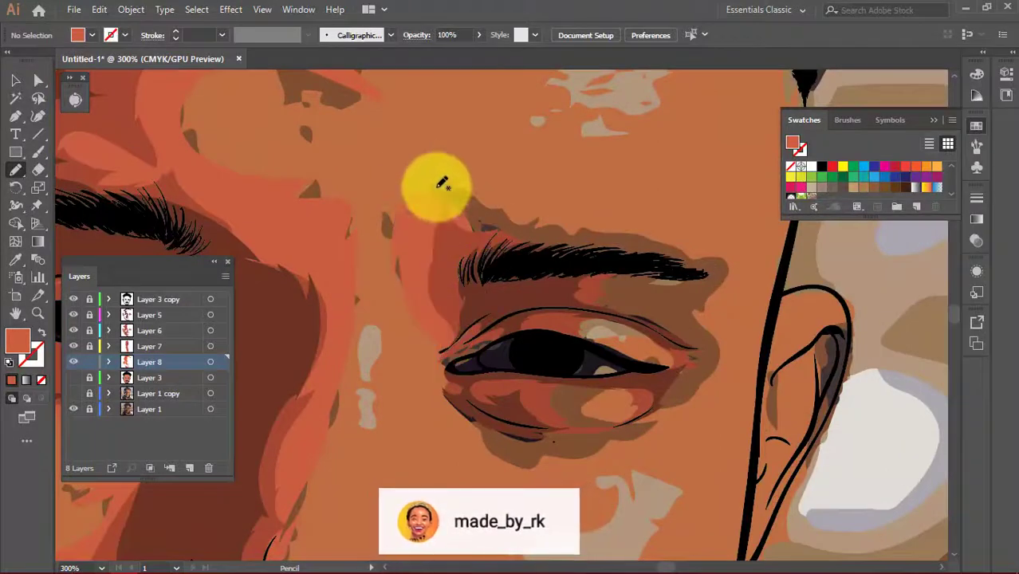
{"action": "left_click_drag", "start_coordinate": [566, 346], "coordinate": [502, 198]}
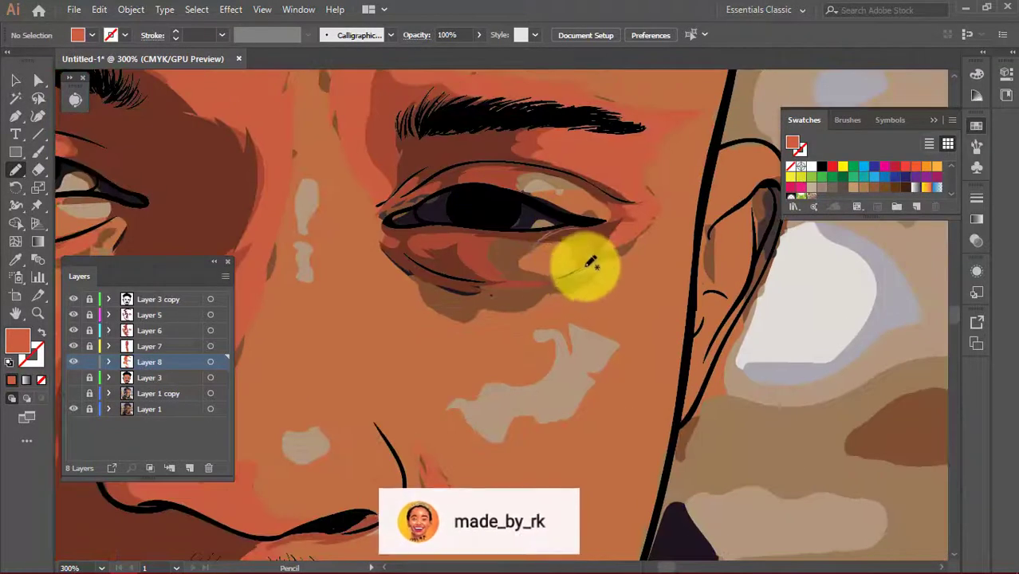
{"action": "mouse_move", "coordinate": [369, 234]}
{"action": "left_mouse_down"}
{"action": "mouse_move", "coordinate": [568, 277]}
{"action": "mouse_move", "coordinate": [416, 235]}
{"action": "left_mouse_up"}
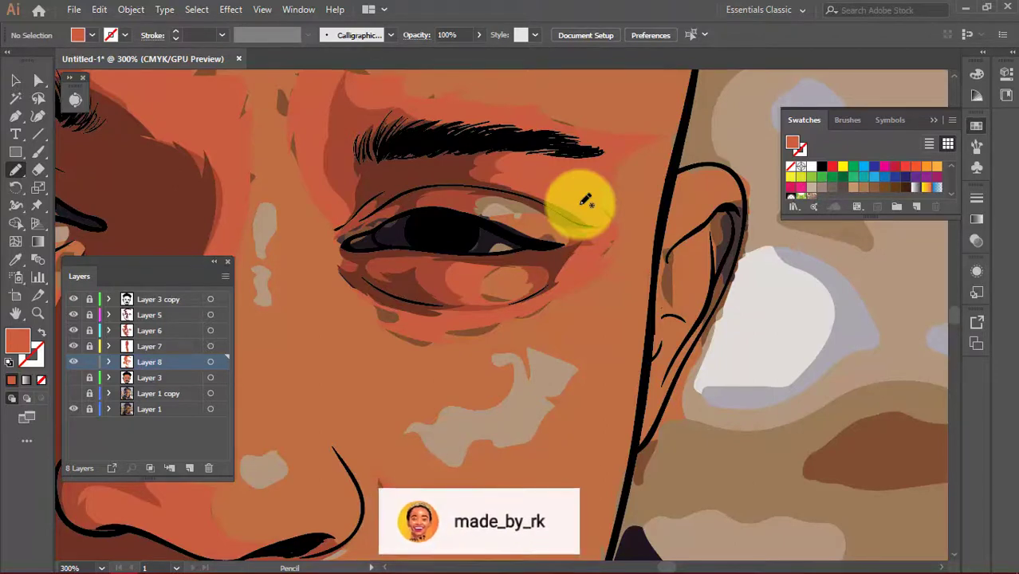
Hide the reference photo and review the shaded face against plain white
{"action": "scroll", "coordinate": [558, 204], "scroll_direction": "down", "scroll_amount": 3}
{"action": "scroll", "coordinate": [558, 230], "scroll_direction": "up", "scroll_amount": 3}
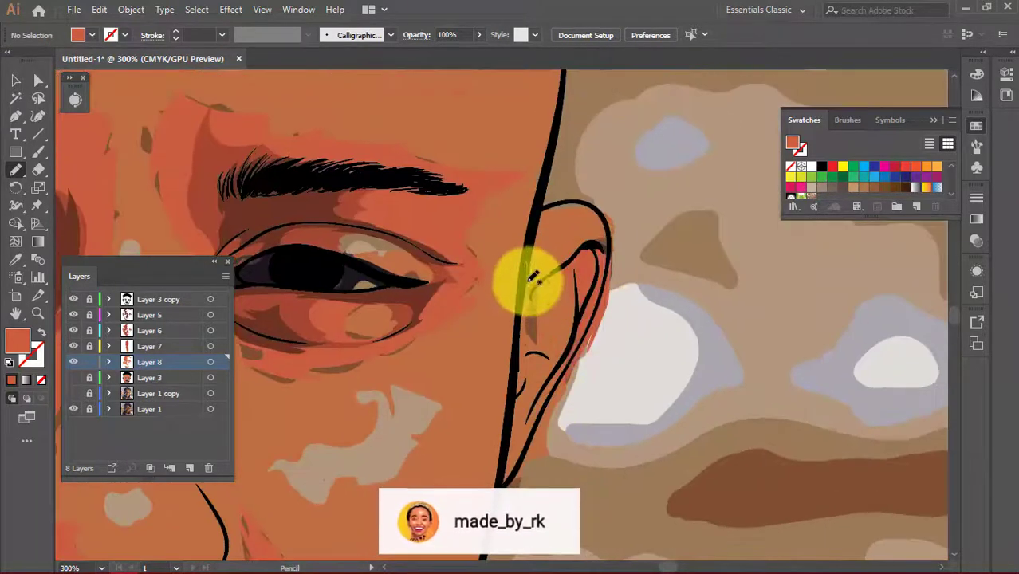
{"action": "scroll", "coordinate": [527, 319], "scroll_direction": "down", "scroll_amount": 2}
{"action": "scroll", "coordinate": [533, 364], "scroll_direction": "down", "scroll_amount": 2}
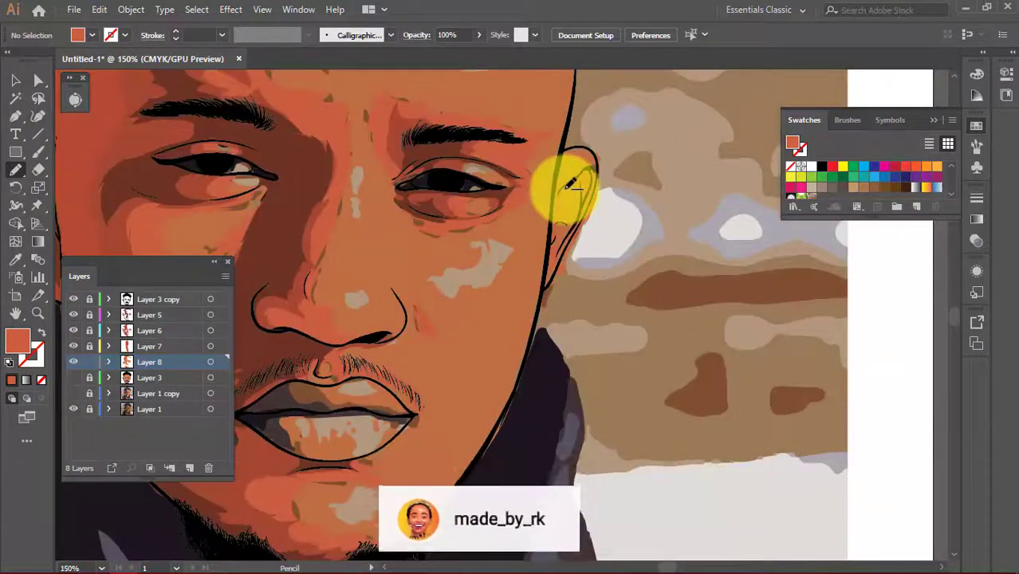
{"action": "scroll", "coordinate": [694, 147], "scroll_direction": "down", "scroll_amount": 2}
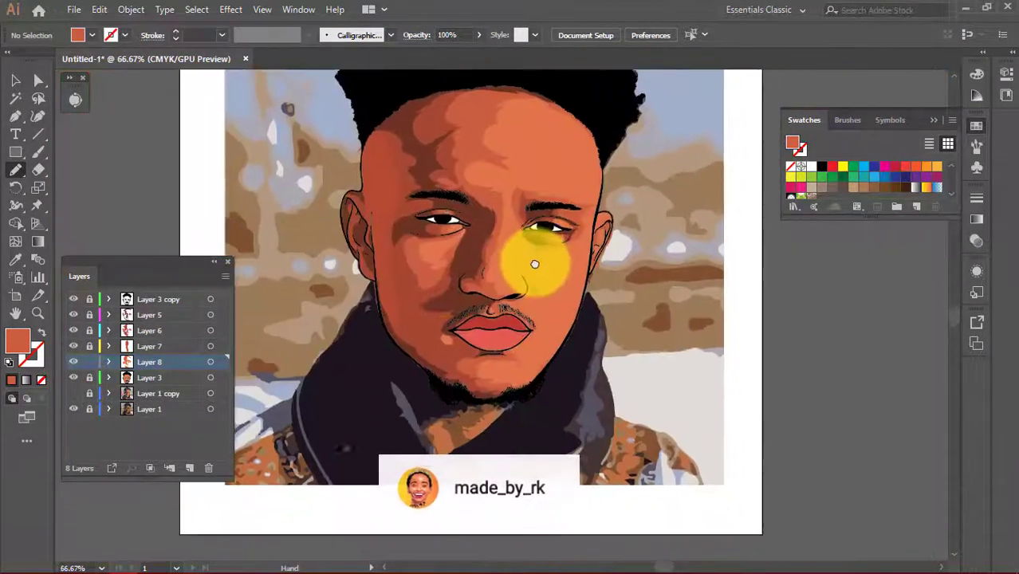
{"action": "left_click", "coordinate": [73, 408]}
{"action": "scroll", "coordinate": [491, 263], "scroll_direction": "up", "scroll_amount": 3}
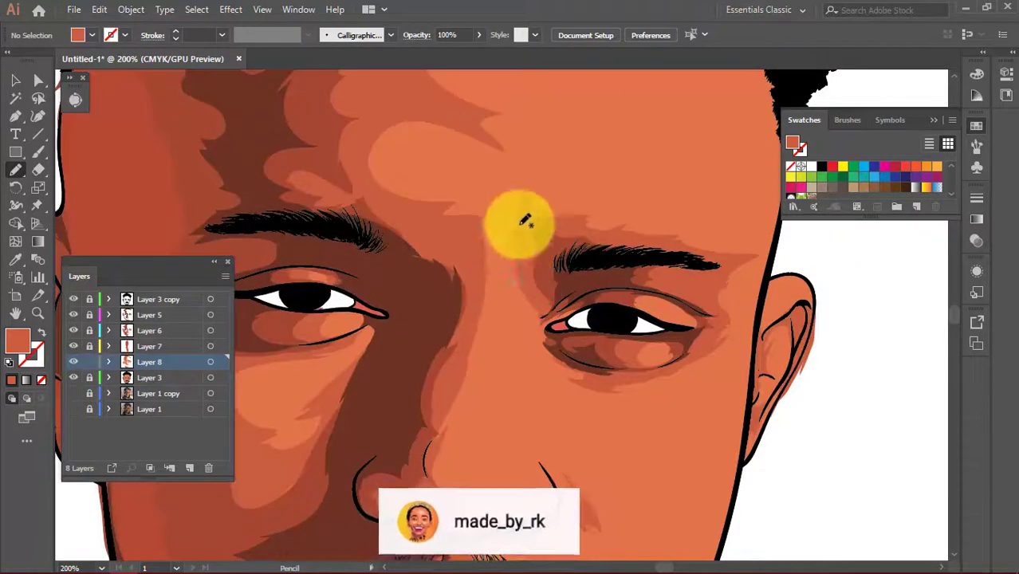
{"action": "scroll", "coordinate": [708, 286], "scroll_direction": "down", "scroll_amount": 1}
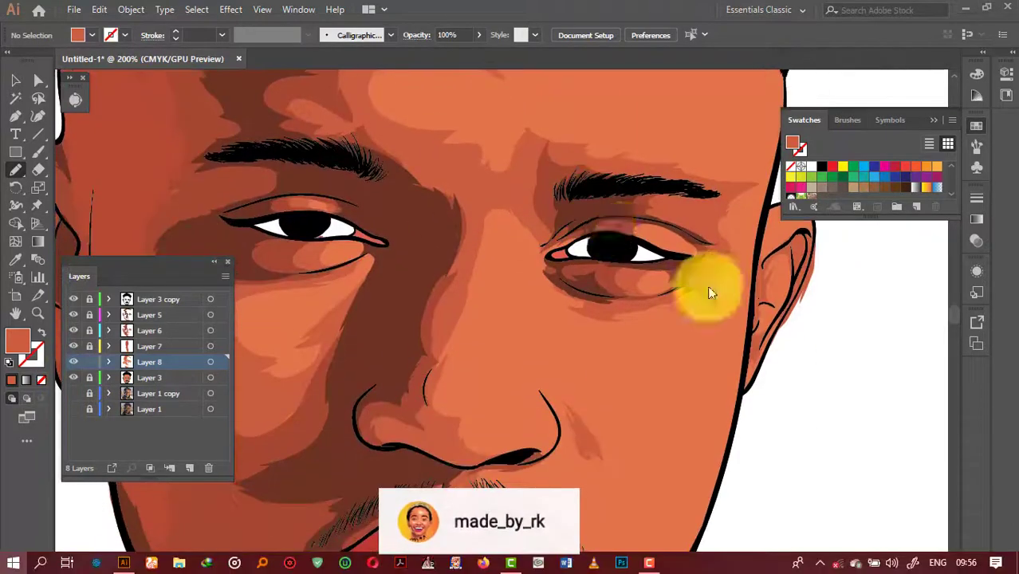
{"action": "scroll", "coordinate": [724, 296], "scroll_direction": "down", "scroll_amount": 1}
{"action": "scroll", "coordinate": [415, 350], "scroll_direction": "down", "scroll_amount": 1}
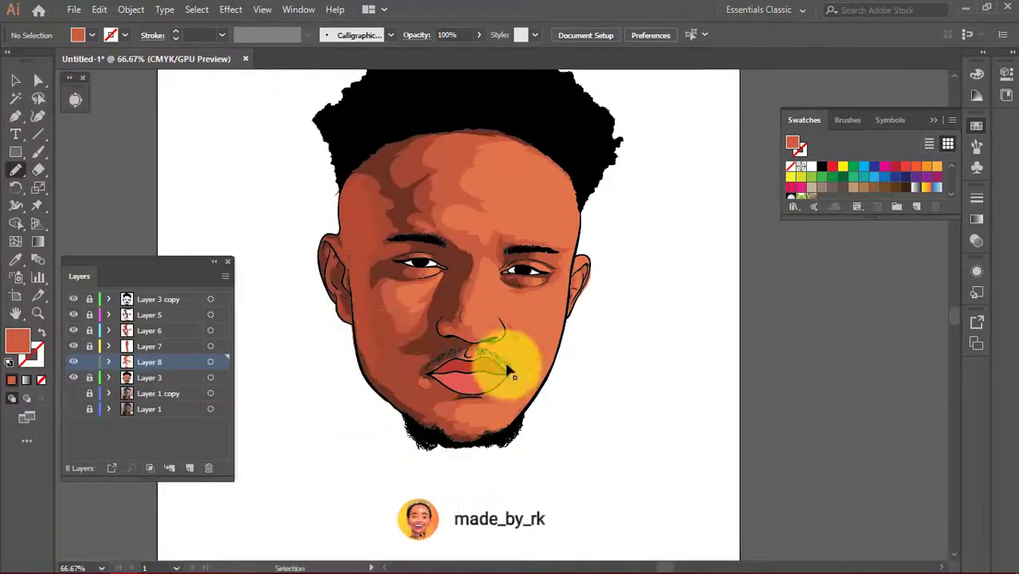
{"action": "scroll", "coordinate": [491, 432], "scroll_direction": "up", "scroll_amount": 1}
{"action": "scroll", "coordinate": [555, 341], "scroll_direction": "up", "scroll_amount": 1}
{"action": "scroll", "coordinate": [486, 319], "scroll_direction": "left", "scroll_amount": 1}
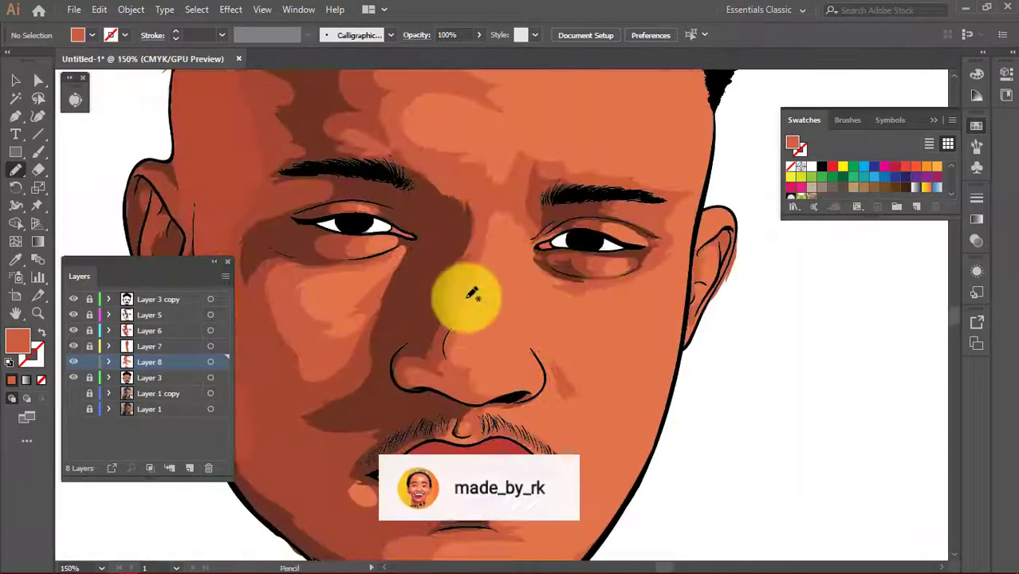
{"action": "scroll", "coordinate": [548, 275], "scroll_direction": "up", "scroll_amount": 2}
{"action": "key", "text": "shift+e"}
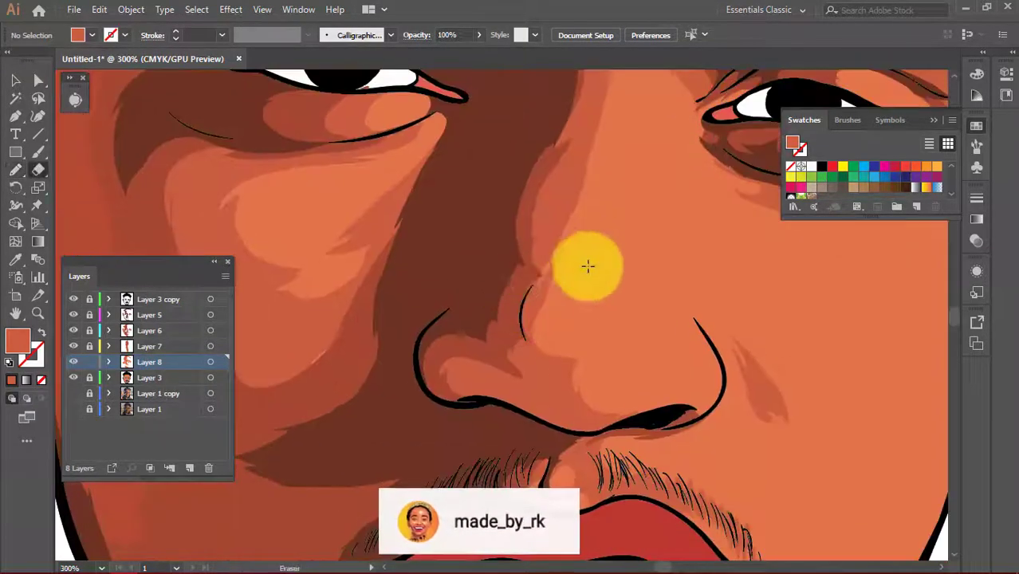
{"action": "scroll", "coordinate": [602, 261], "scroll_direction": "down", "scroll_amount": 5}
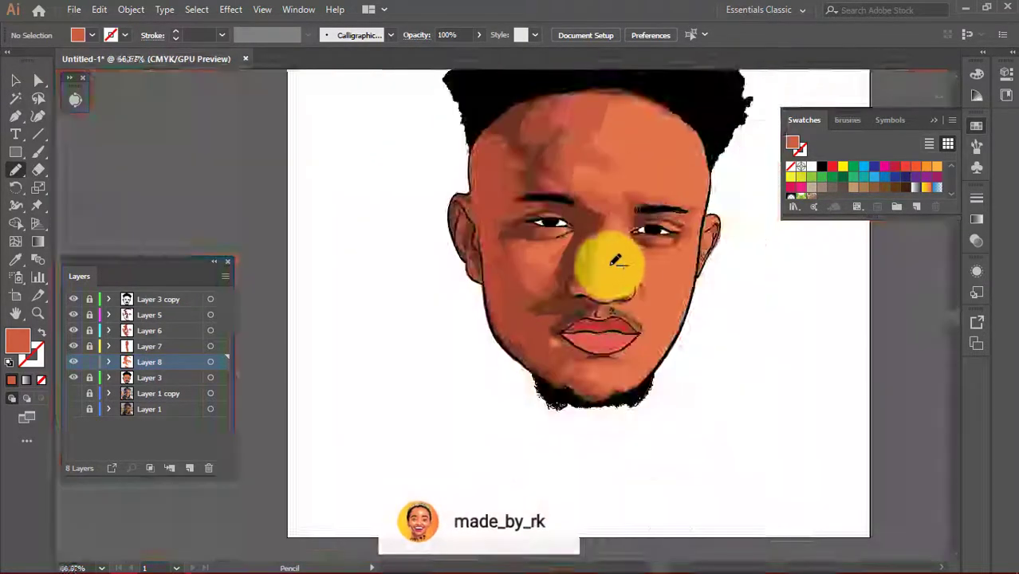
{"action": "scroll", "coordinate": [478, 221], "scroll_direction": "up", "scroll_amount": 5}
{"action": "scroll", "coordinate": [643, 177], "scroll_direction": "down", "scroll_amount": 3}
{"action": "scroll", "coordinate": [504, 319], "scroll_direction": "down", "scroll_amount": 2}
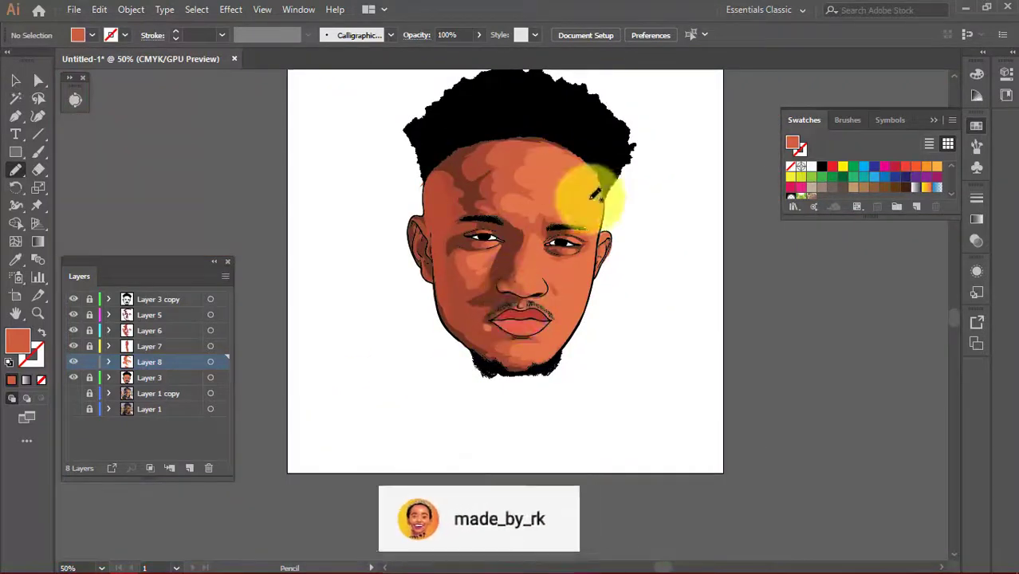
{"action": "scroll", "coordinate": [594, 193], "scroll_direction": "right", "scroll_amount": 1}
Set the fill to light peach FFA188 and draw a highlight shape on the forehead
{"action": "double_click", "coordinate": [18, 341]}
{"action": "left_click", "coordinate": [180, 193]}
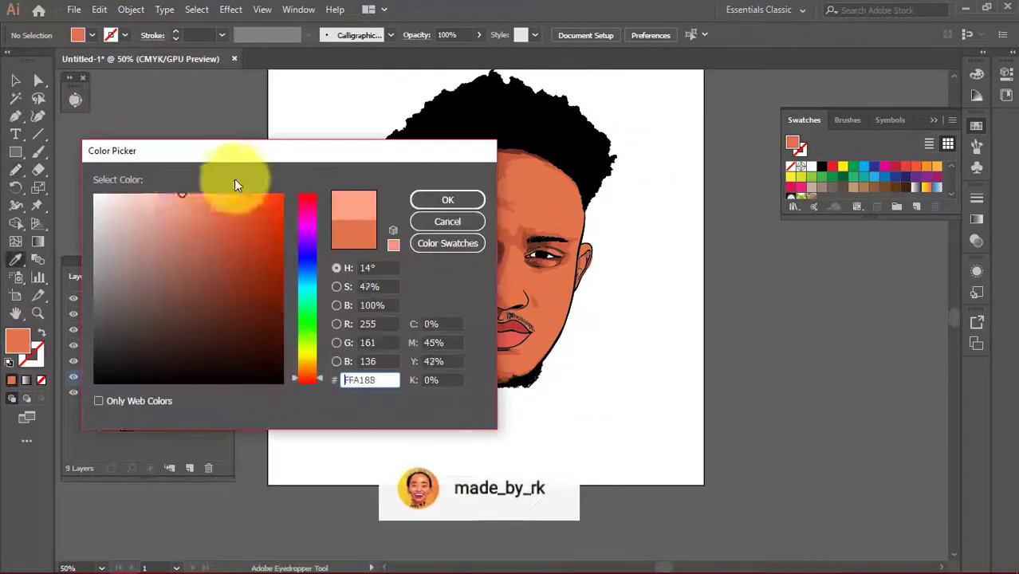
{"action": "left_click", "coordinate": [448, 200]}
{"action": "scroll", "coordinate": [569, 226], "scroll_direction": "up", "scroll_amount": 4}
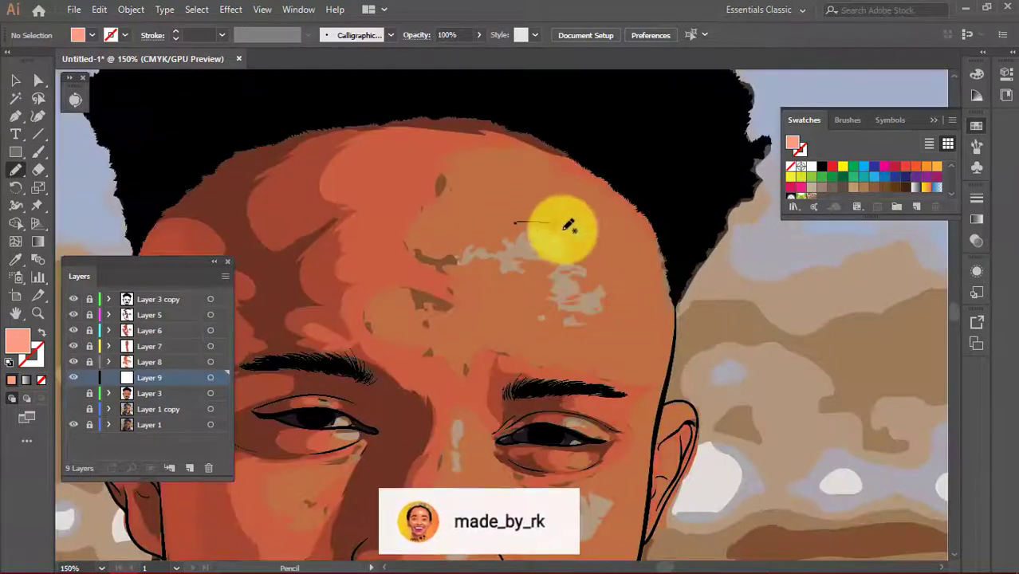
{"action": "left_click_drag", "start_coordinate": [492, 274], "coordinate": [478, 267]}
Show the Layer 3 artwork and hide the Layer 1 reference photo to check the highlights
{"action": "scroll", "coordinate": [476, 269], "scroll_direction": "down", "scroll_amount": 5}
{"action": "scroll", "coordinate": [477, 368], "scroll_direction": "down", "scroll_amount": 2}
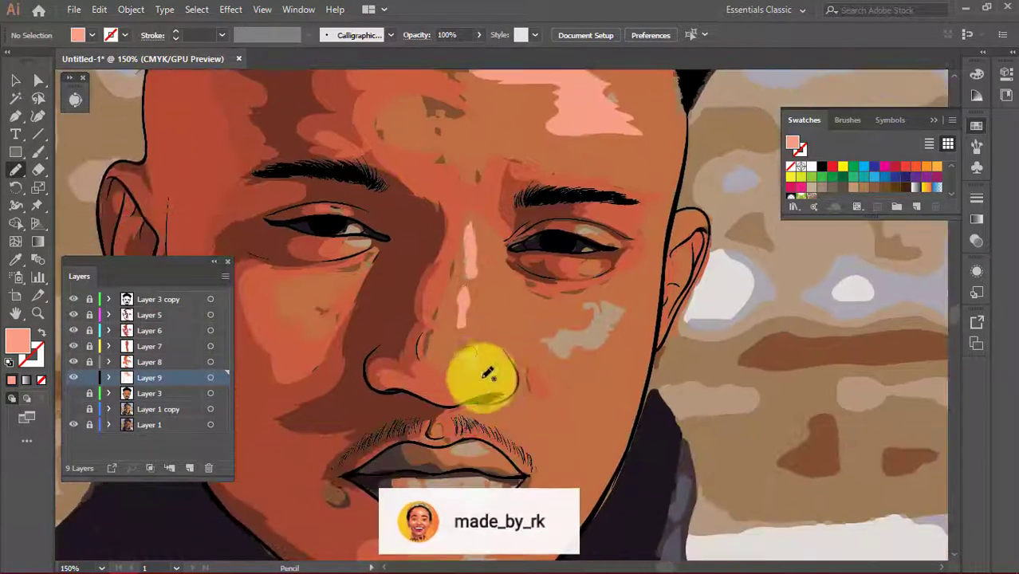
{"action": "scroll", "coordinate": [512, 319], "scroll_direction": "down", "scroll_amount": 3}
{"action": "scroll", "coordinate": [416, 353], "scroll_direction": "up", "scroll_amount": 5}
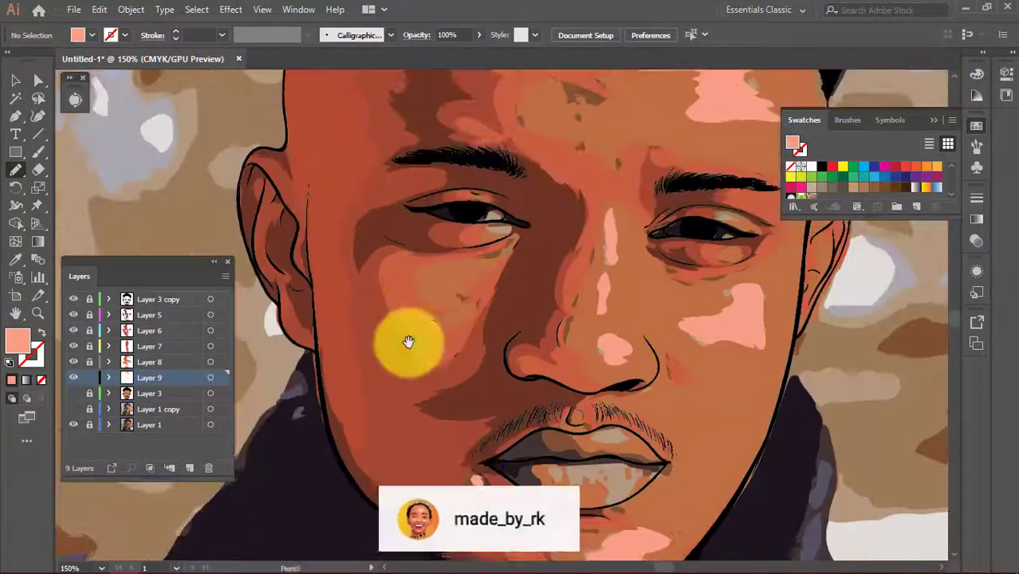
{"action": "scroll", "coordinate": [433, 278], "scroll_direction": "up", "scroll_amount": 4}
{"action": "scroll", "coordinate": [417, 296], "scroll_direction": "down", "scroll_amount": 4}
{"action": "scroll", "coordinate": [520, 244], "scroll_direction": "up", "scroll_amount": 3}
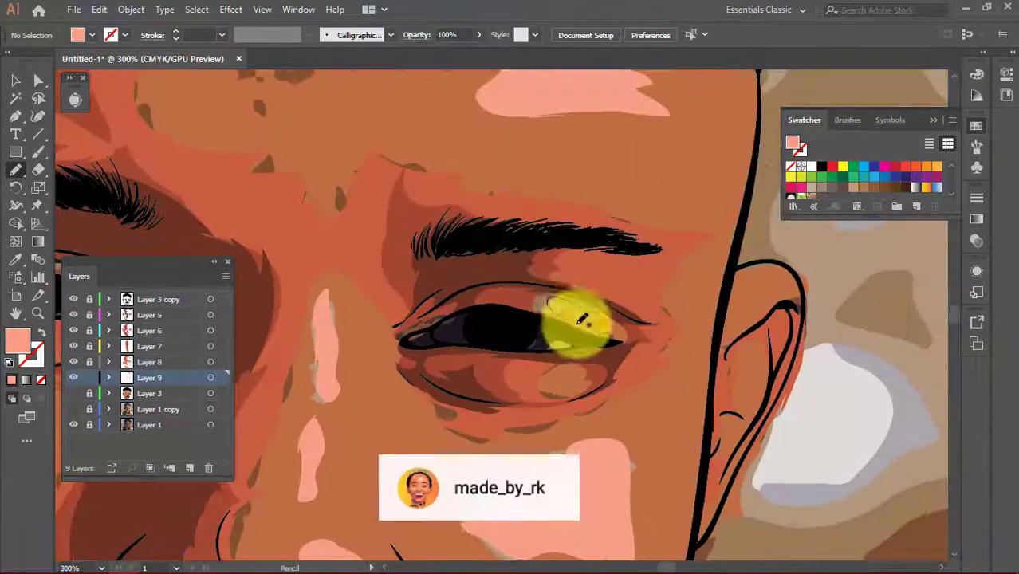
{"action": "scroll", "coordinate": [580, 312], "scroll_direction": "left", "scroll_amount": 3}
{"action": "scroll", "coordinate": [769, 353], "scroll_direction": "left", "scroll_amount": 4}
{"action": "scroll", "coordinate": [472, 353], "scroll_direction": "down", "scroll_amount": 3}
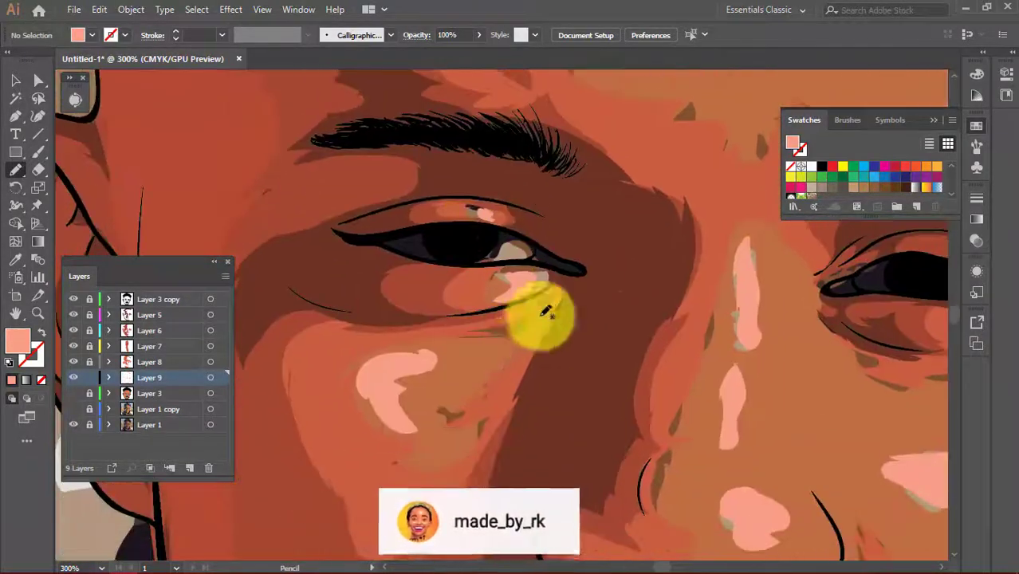
{"action": "scroll", "coordinate": [534, 315], "scroll_direction": "down", "scroll_amount": 3}
{"action": "left_click", "coordinate": [73, 393]}
{"action": "left_click", "coordinate": [73, 424]}
{"action": "scroll", "coordinate": [620, 263], "scroll_direction": "up", "scroll_amount": 1}
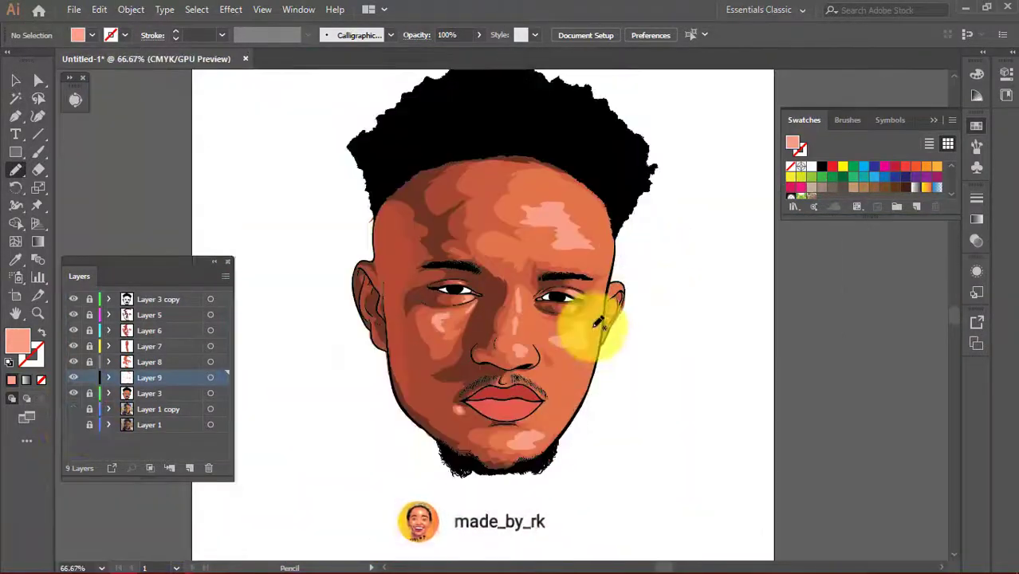
On a new layer, draw a dark red shape along the lip line
{"action": "left_click", "coordinate": [189, 468]}
{"action": "key", "text": "i"}
{"action": "scroll", "coordinate": [534, 417], "scroll_direction": "up", "scroll_amount": 4}
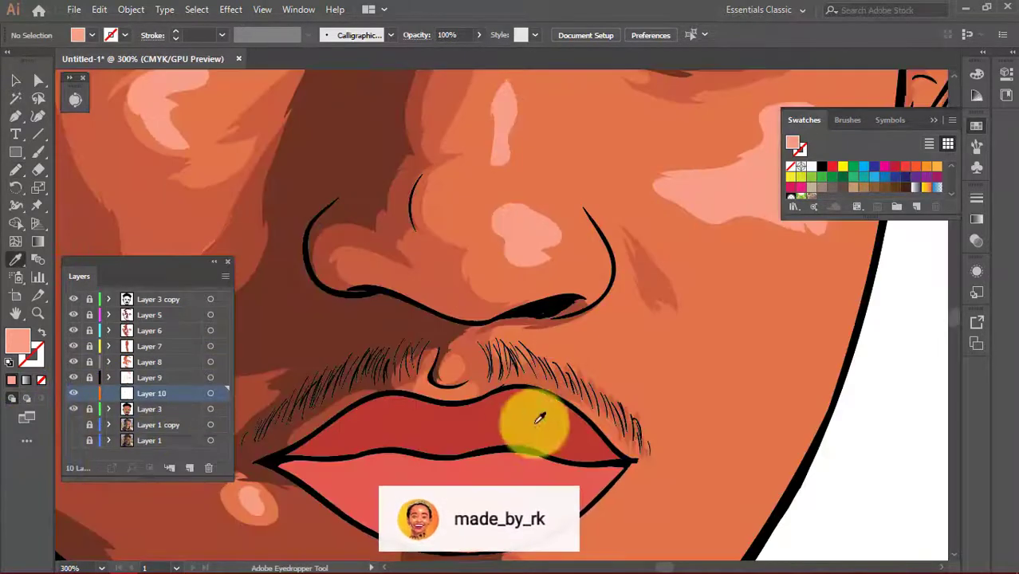
{"action": "double_click", "coordinate": [17, 341]}
{"action": "key", "text": "Return"}
{"action": "left_click", "coordinate": [74, 409]}
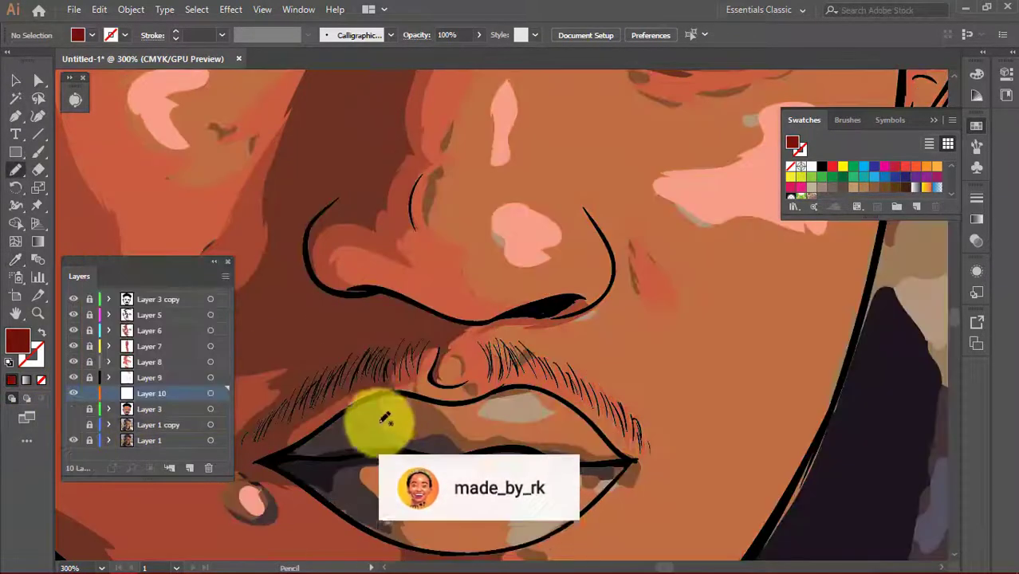
{"action": "scroll", "coordinate": [375, 421], "scroll_direction": "down", "scroll_amount": 3}
{"action": "key", "text": "n"}
{"action": "mouse_move", "coordinate": [327, 280]}
{"action": "left_mouse_down"}
{"action": "mouse_move", "coordinate": [448, 288]}
{"action": "mouse_move", "coordinate": [360, 326]}
{"action": "left_mouse_up"}
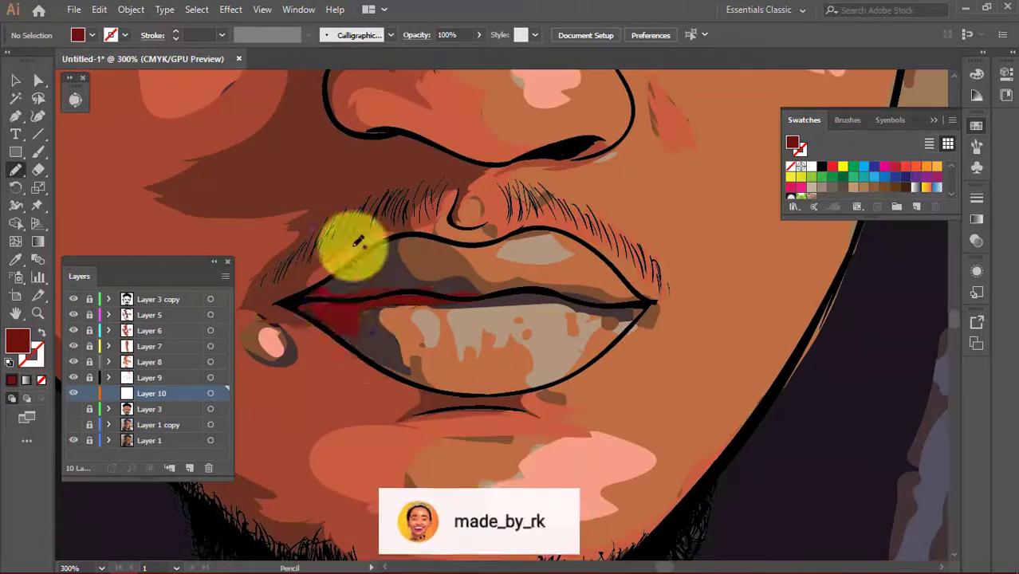
Sample a lighter red from the lips and draw another shape along the lip line
{"action": "double_click", "coordinate": [17, 342]}
{"action": "key", "text": "Return"}
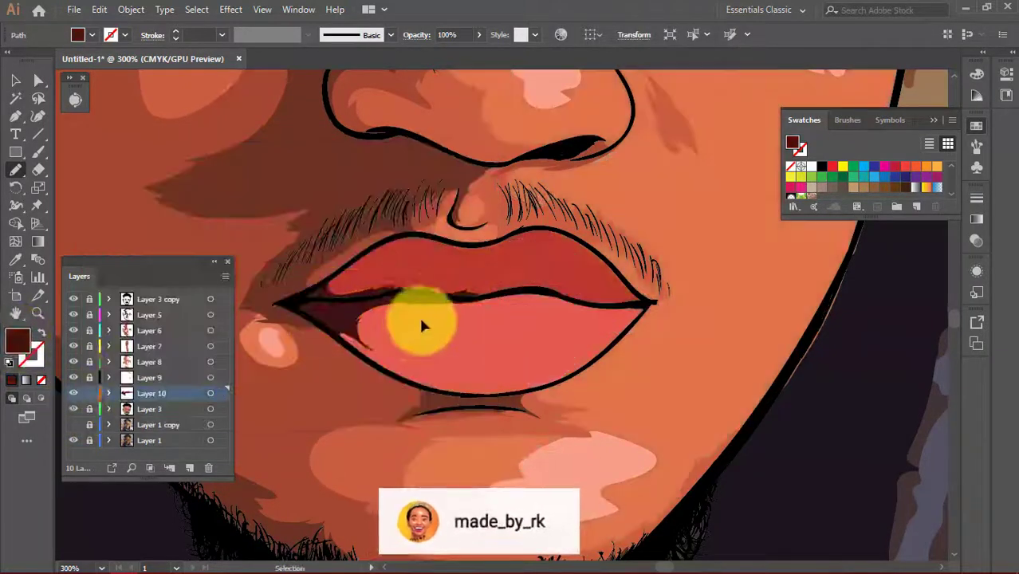
{"action": "key", "text": "i"}
{"action": "left_click", "coordinate": [421, 259]}
{"action": "double_click", "coordinate": [17, 341]}
{"action": "key", "text": "Return"}
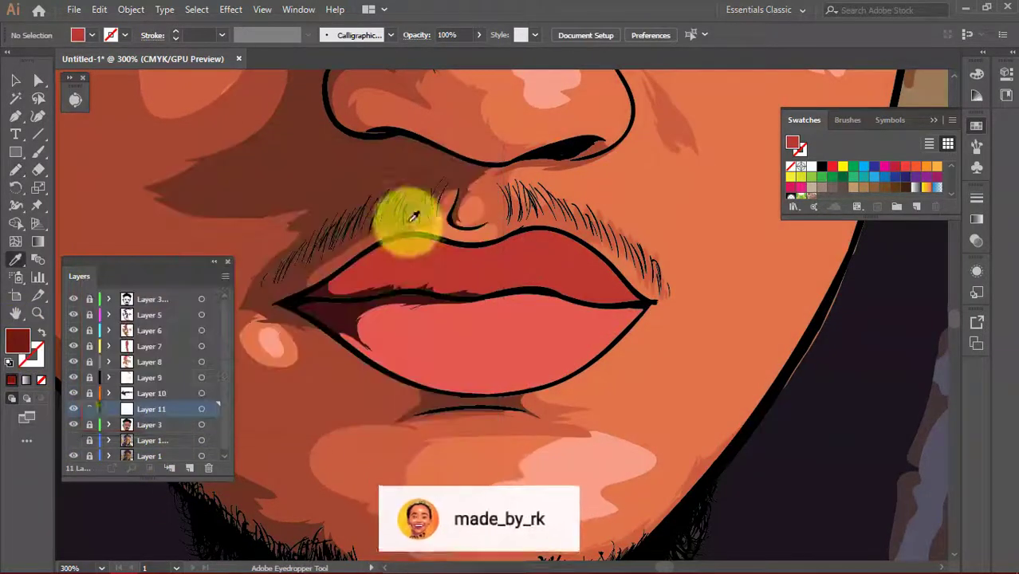
{"action": "key", "text": "n"}
{"action": "scroll", "coordinate": [383, 243], "scroll_direction": "down", "scroll_amount": 2}
{"action": "scroll", "coordinate": [383, 243], "scroll_direction": "right", "scroll_amount": 2}
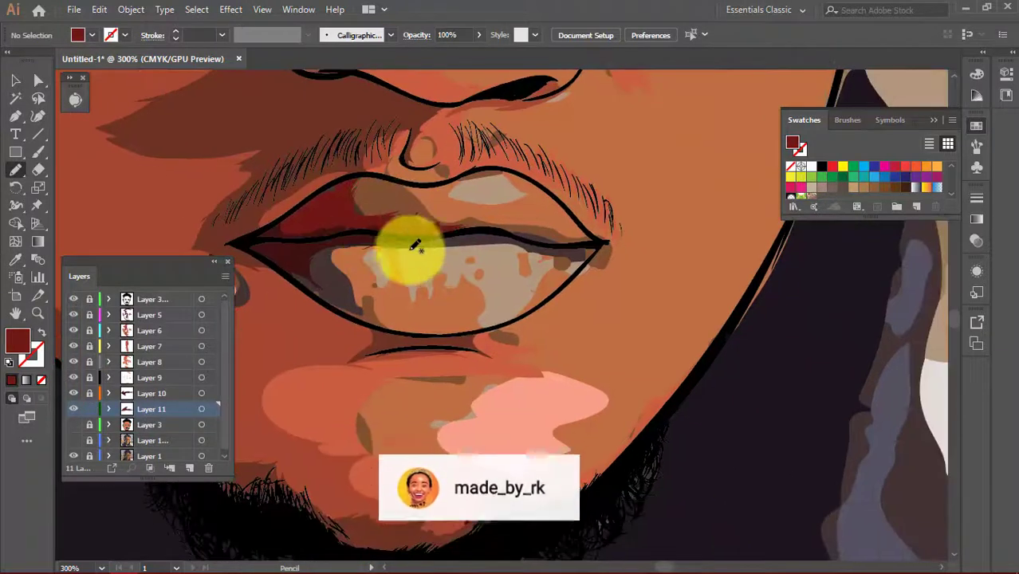
{"action": "mouse_move", "coordinate": [410, 249]}
{"action": "left_mouse_down"}
{"action": "mouse_move", "coordinate": [589, 255]}
{"action": "mouse_move", "coordinate": [268, 235]}
{"action": "left_mouse_up"}
Pick a brighter red, draw the line where the lips meet, and hide the teeth
{"action": "scroll", "coordinate": [523, 273], "scroll_direction": "up", "scroll_amount": 1}
{"action": "scroll", "coordinate": [523, 273], "scroll_direction": "left", "scroll_amount": 4}
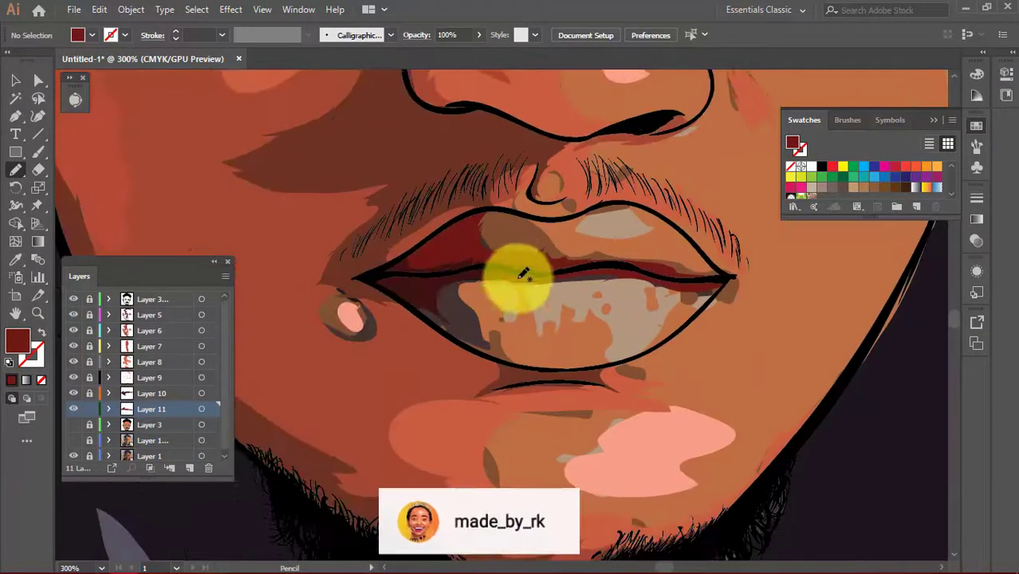
{"action": "left_click", "coordinate": [74, 424]}
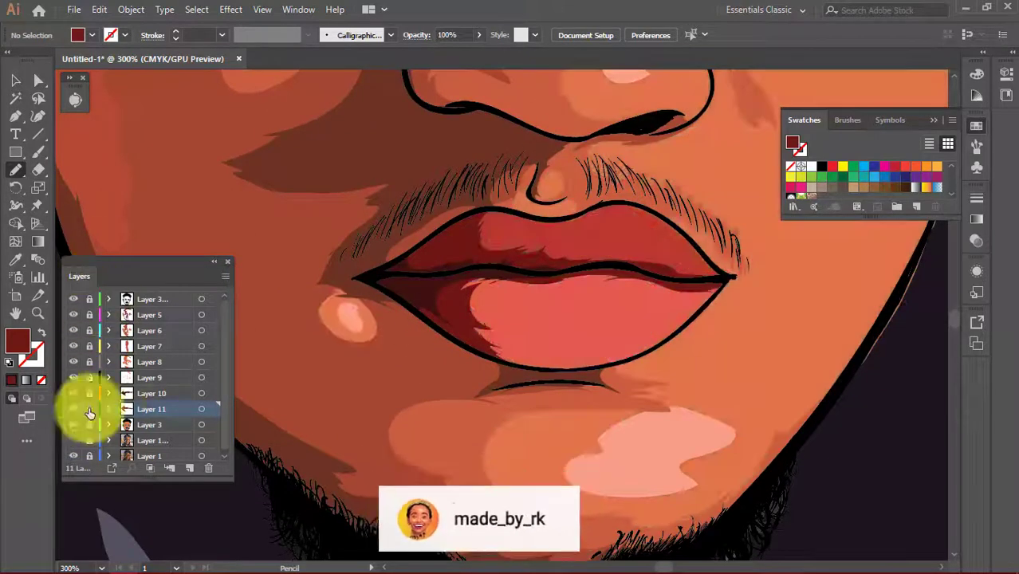
{"action": "double_click", "coordinate": [18, 342]}
{"action": "left_click", "coordinate": [243, 251]}
{"action": "left_click", "coordinate": [448, 198]}
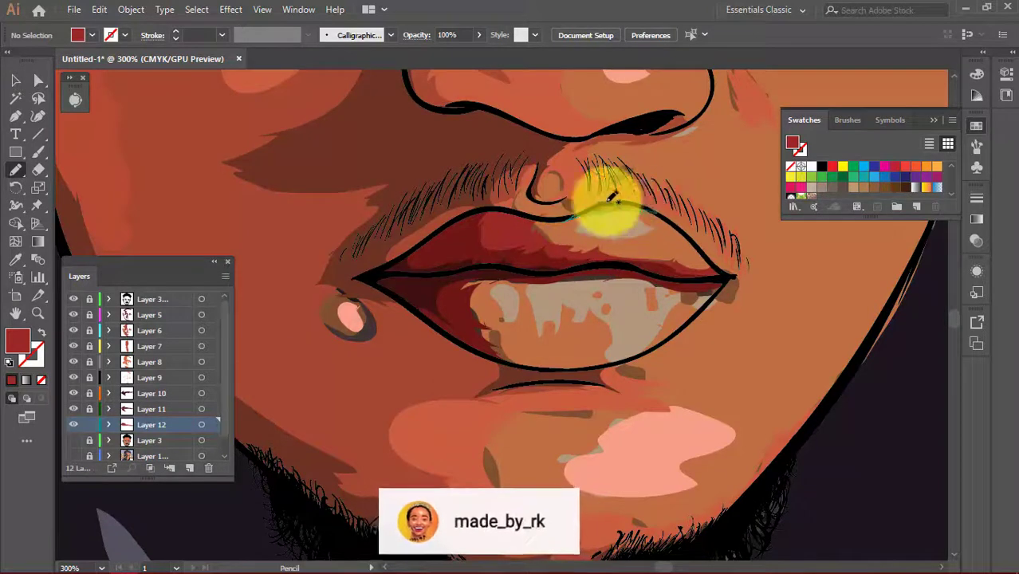
{"action": "scroll", "coordinate": [613, 197], "scroll_direction": "down", "scroll_amount": 1}
{"action": "scroll", "coordinate": [598, 263], "scroll_direction": "right", "scroll_amount": 2}
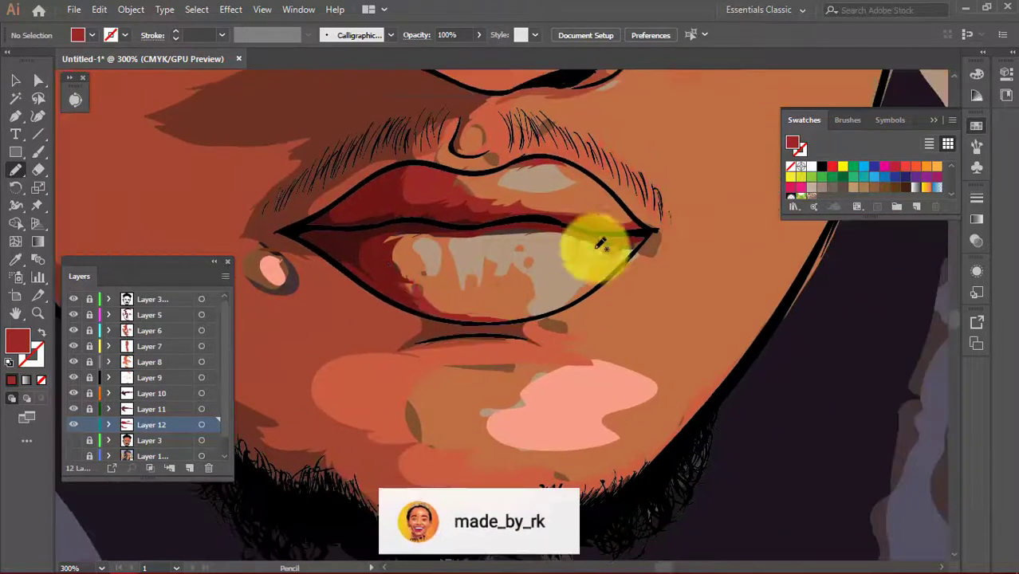
{"action": "left_click_drag", "start_coordinate": [652, 231], "coordinate": [575, 228]}
{"action": "left_click", "coordinate": [74, 424]}
{"action": "scroll", "coordinate": [471, 227], "scroll_direction": "up", "scroll_amount": 1}
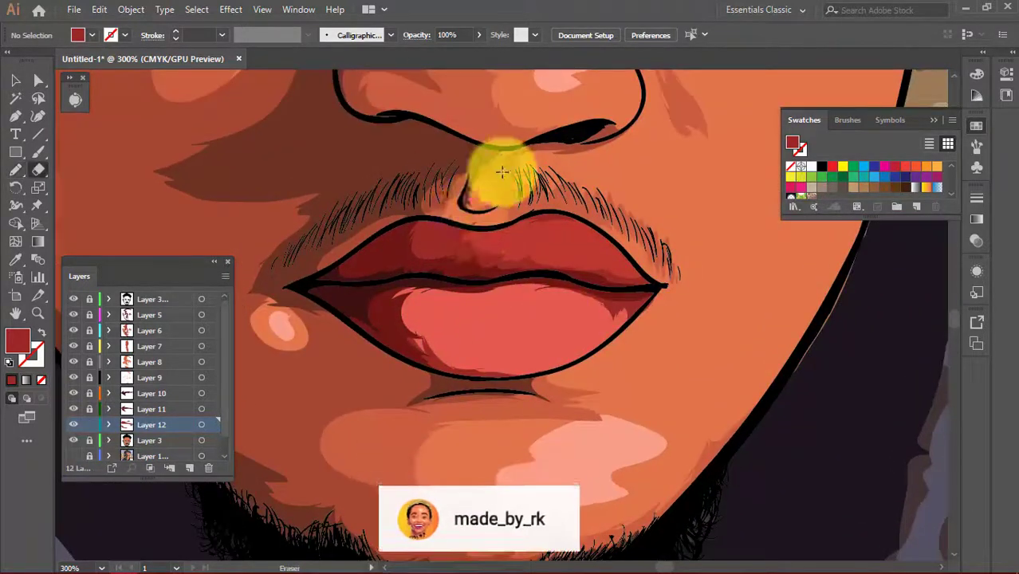
On a new layer, draw a pink highlight sampled from the lip colour on the lower lip
{"action": "left_click", "coordinate": [189, 469]}
{"action": "double_click", "coordinate": [18, 342]}
{"action": "left_click", "coordinate": [171, 250]}
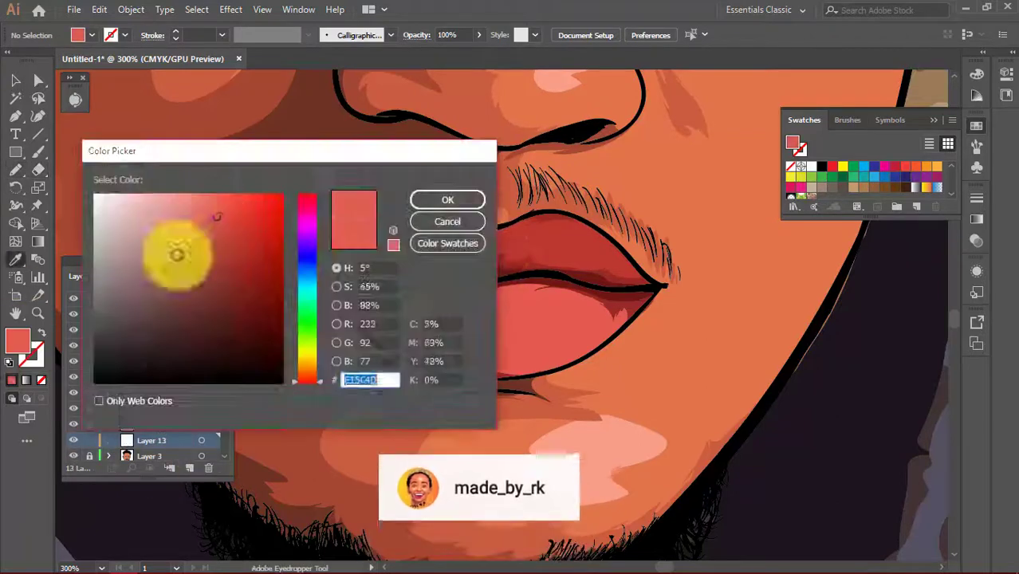
{"action": "left_click", "coordinate": [445, 200]}
{"action": "left_click_drag", "start_coordinate": [150, 477], "coordinate": [150, 514]}
{"action": "left_click_drag", "start_coordinate": [136, 265], "coordinate": [141, 198]}
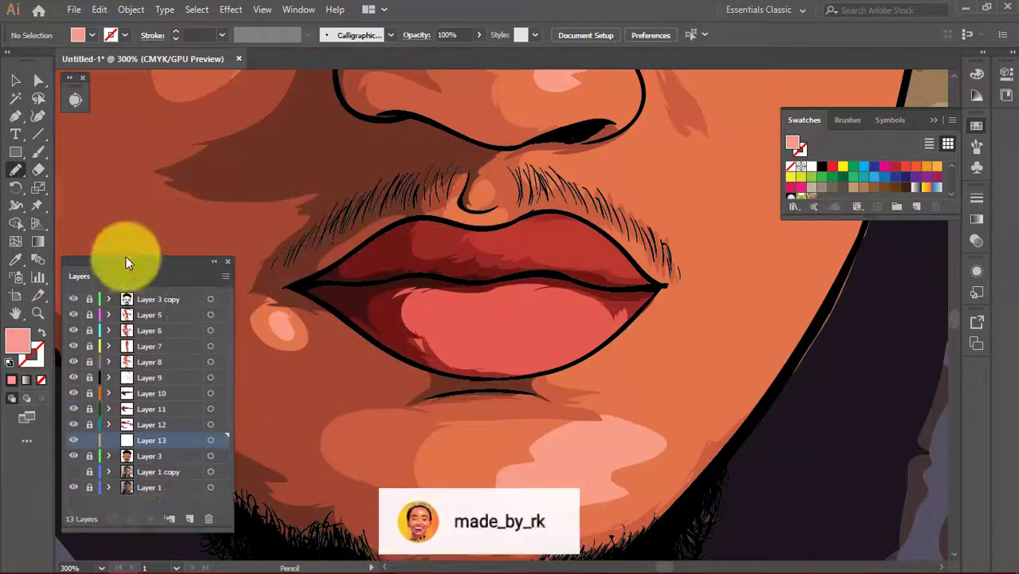
{"action": "left_click", "coordinate": [77, 388]}
{"action": "scroll", "coordinate": [510, 231], "scroll_direction": "down", "scroll_amount": 1}
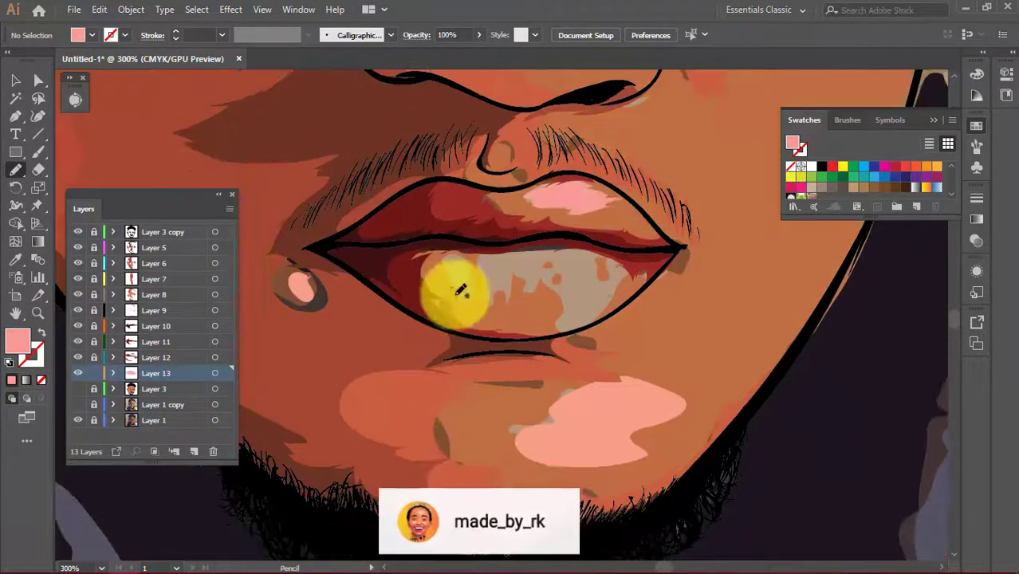
{"action": "left_click_drag", "start_coordinate": [456, 292], "coordinate": [474, 304]}
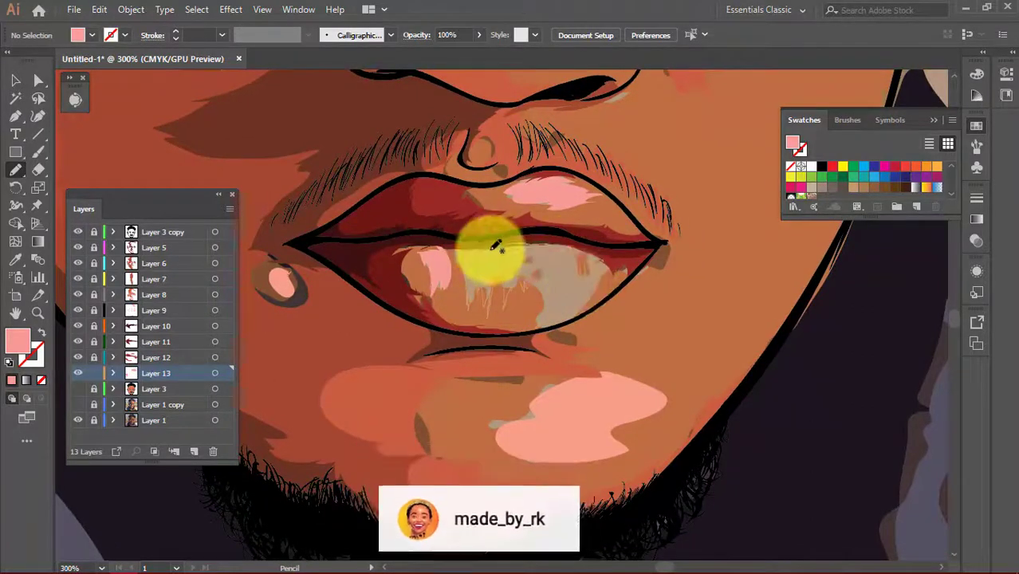
{"action": "left_click", "coordinate": [77, 389]}
{"action": "key", "text": "ctrl+minus"}
{"action": "key", "text": "ctrl+minus"}
{"action": "key", "text": "ctrl+minus"}
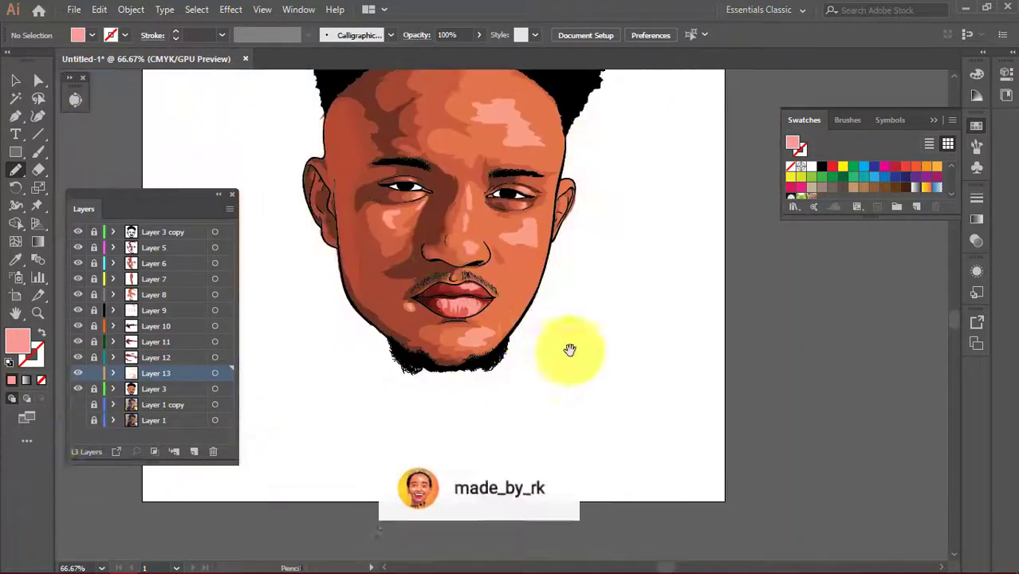
Switch to a lighter pink and draw a highlight on the upper lip
{"action": "double_click", "coordinate": [19, 341]}
{"action": "key", "text": "Return"}
{"action": "key", "text": "ctrl+plus"}
{"action": "key", "text": "ctrl+plus"}
{"action": "key", "text": "ctrl+plus"}
{"action": "key", "text": "ctrl+plus"}
{"action": "key", "text": "ctrl+plus"}
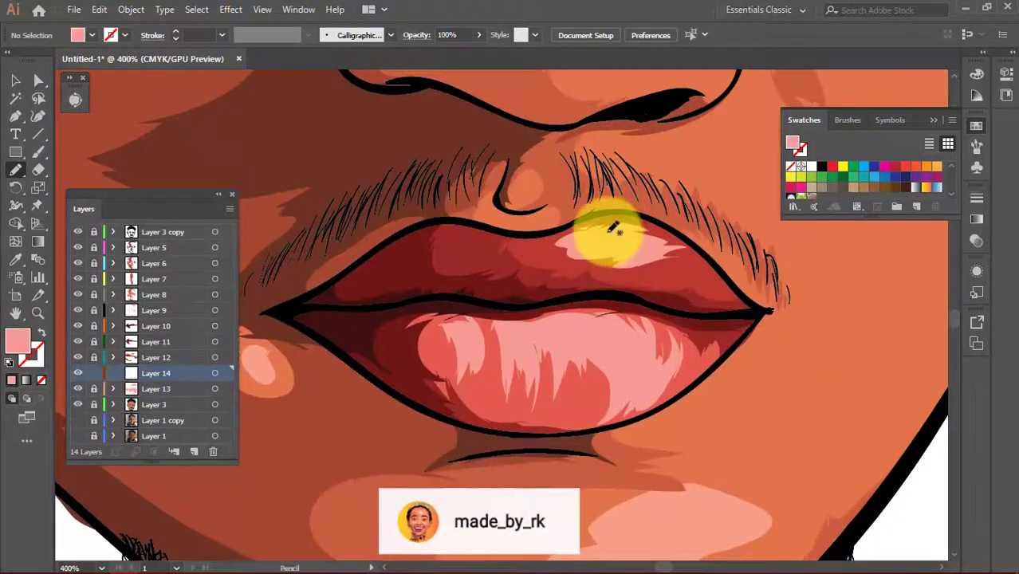
{"action": "left_click_drag", "start_coordinate": [614, 229], "coordinate": [587, 227]}
Add two even lighter pink highlights on the lower lip, then view the whole face
{"action": "double_click", "coordinate": [19, 341]}
{"action": "left_click", "coordinate": [166, 205]}
{"action": "key", "text": "Return"}
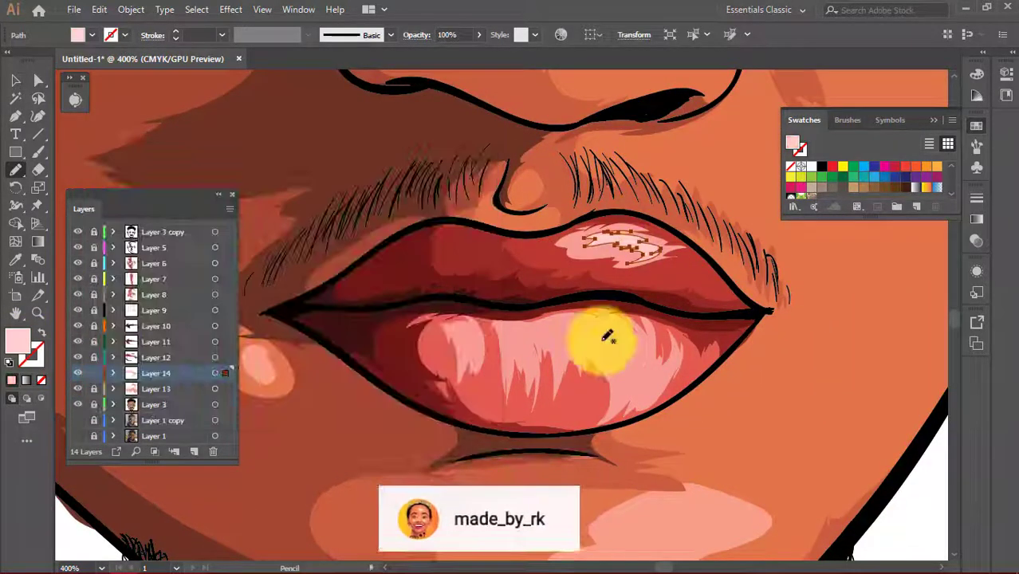
{"action": "left_click_drag", "start_coordinate": [606, 338], "coordinate": [650, 383]}
{"action": "left_click_drag", "start_coordinate": [504, 327], "coordinate": [539, 386]}
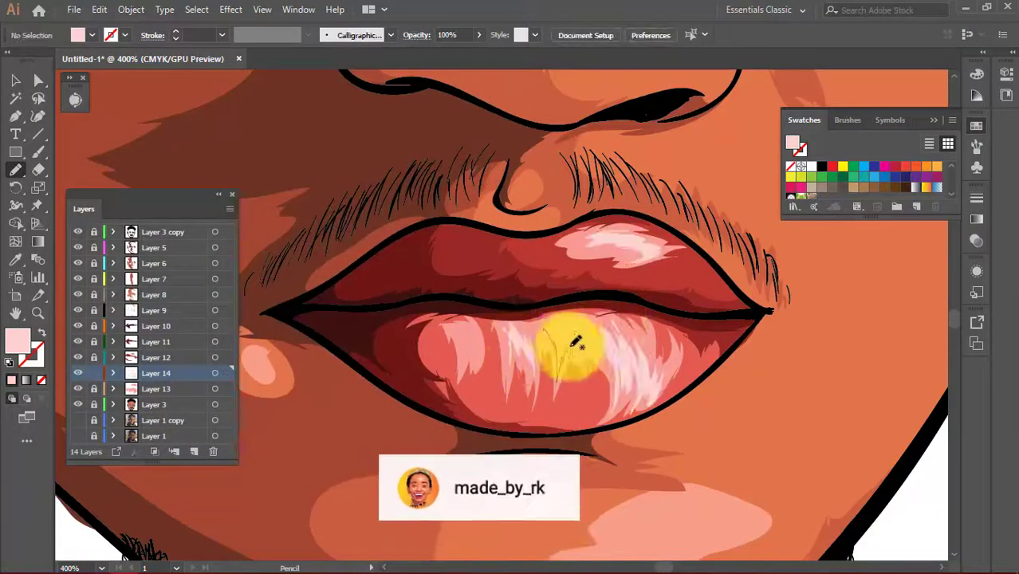
{"action": "key", "text": "ctrl+1"}
{"action": "scroll", "coordinate": [652, 339], "scroll_direction": "up", "scroll_amount": 3}
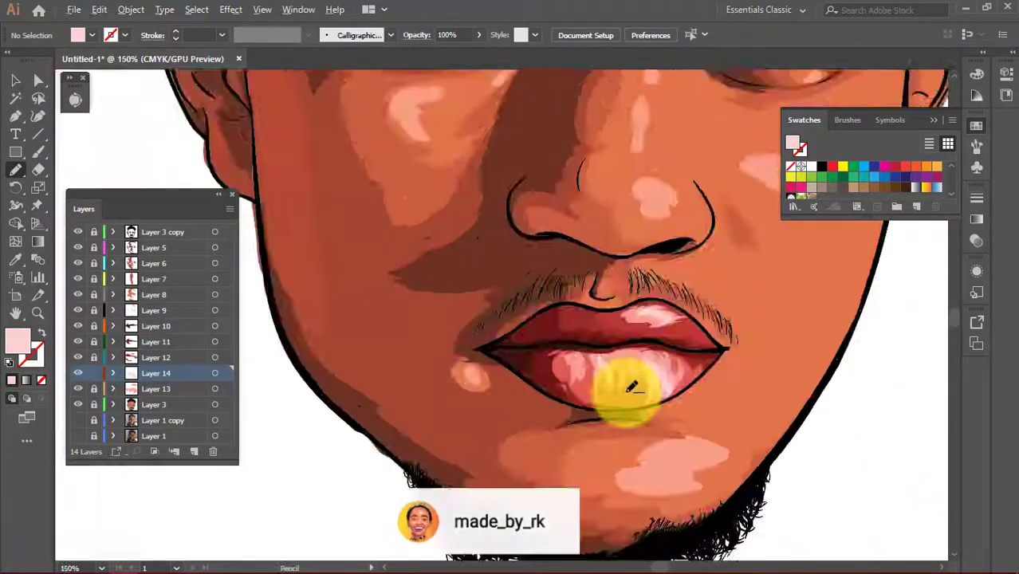
{"action": "scroll", "coordinate": [630, 392], "scroll_direction": "up", "scroll_amount": 2}
{"action": "scroll", "coordinate": [562, 346], "scroll_direction": "down", "scroll_amount": 5}
{"action": "scroll", "coordinate": [676, 303], "scroll_direction": "up", "scroll_amount": 5}
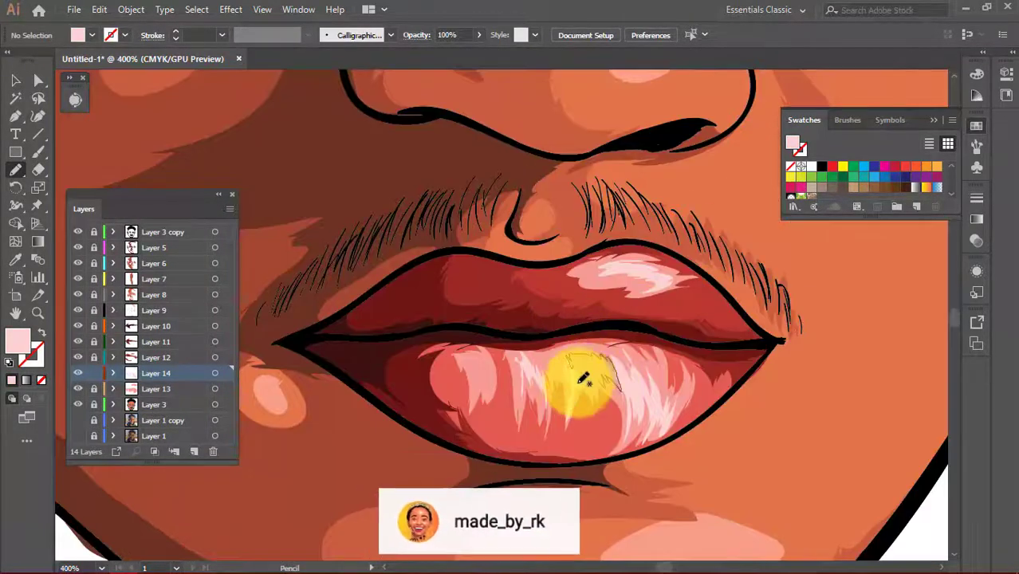
{"action": "scroll", "coordinate": [583, 379], "scroll_direction": "down", "scroll_amount": 6}
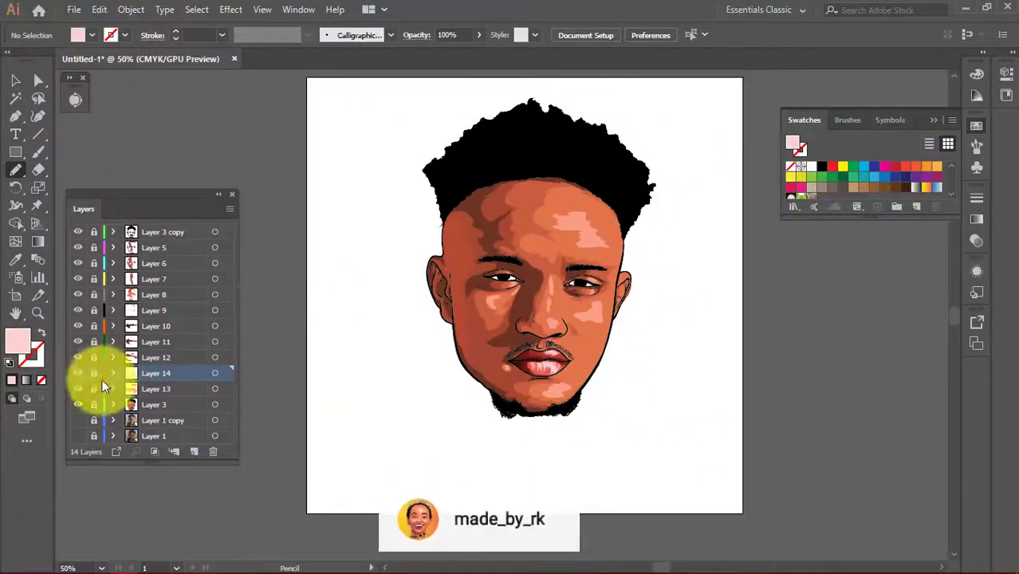
Add a new layer for the eye whites and set a light blue fill
{"action": "left_click", "coordinate": [194, 451]}
{"action": "double_click", "coordinate": [22, 341]}
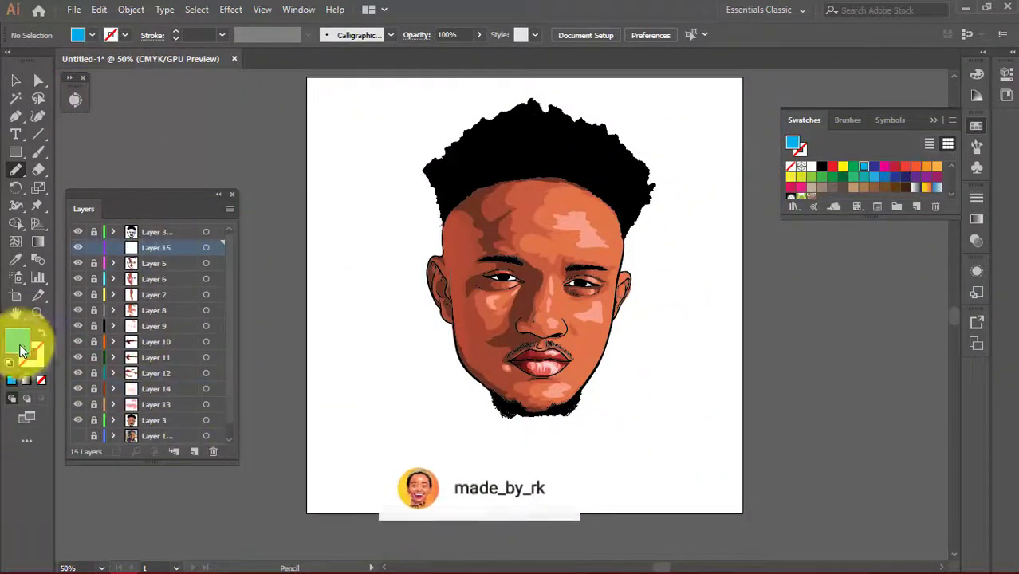
{"action": "left_click", "coordinate": [150, 196]}
{"action": "left_click", "coordinate": [446, 198]}
{"action": "scroll", "coordinate": [415, 231], "scroll_direction": "up", "scroll_amount": 5}
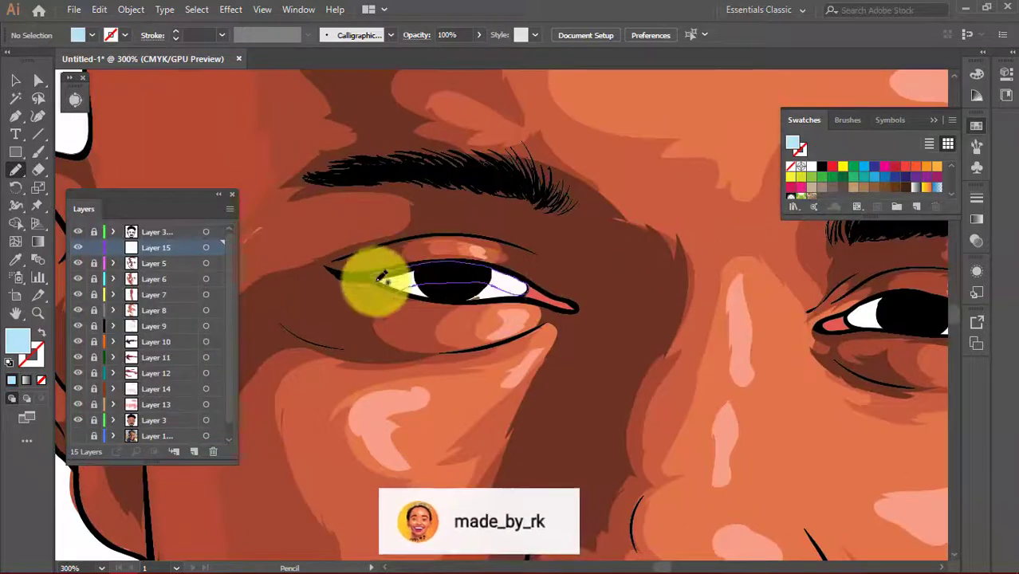
{"action": "scroll", "coordinate": [374, 284], "scroll_direction": "right", "scroll_amount": 5}
{"action": "scroll", "coordinate": [578, 307], "scroll_direction": "down", "scroll_amount": 4}
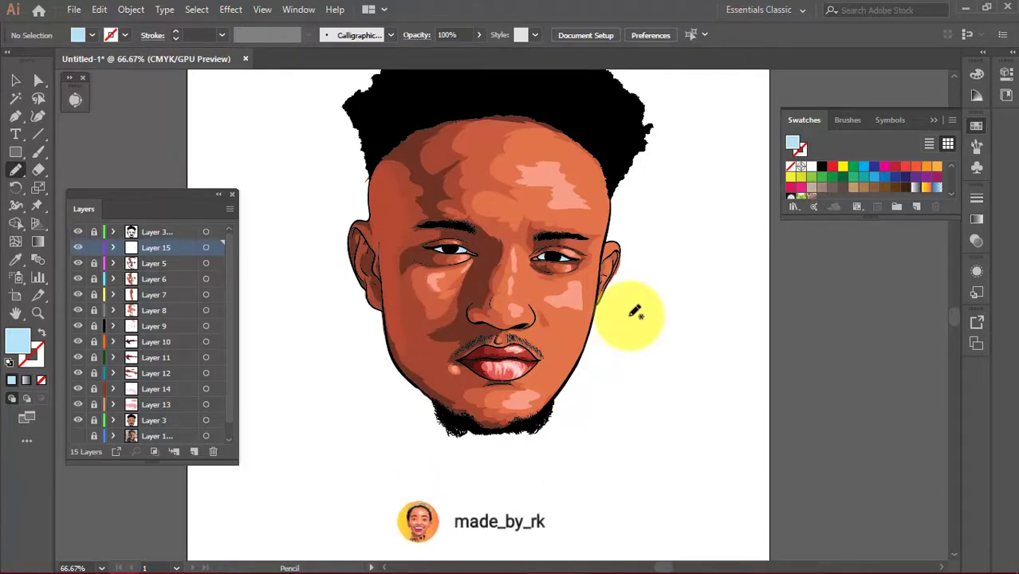
{"action": "scroll", "coordinate": [550, 255], "scroll_direction": "up", "scroll_amount": 5}
Pick a grey fill and add a new layer for the irises
{"action": "left_click", "coordinate": [876, 177]}
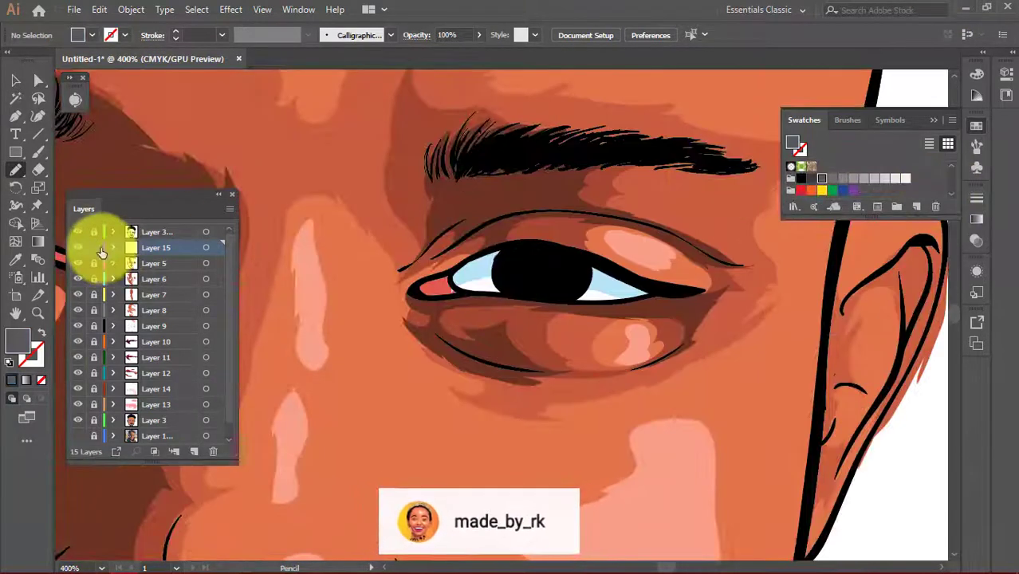
{"action": "key", "text": "ctrl+l"}
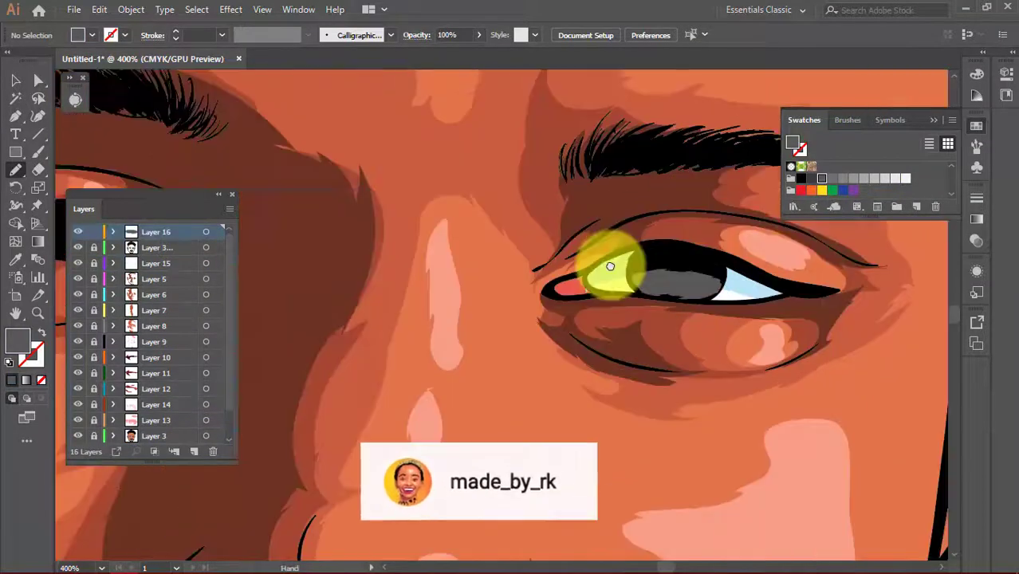
{"action": "left_click_drag", "start_coordinate": [564, 294], "coordinate": [511, 234]}
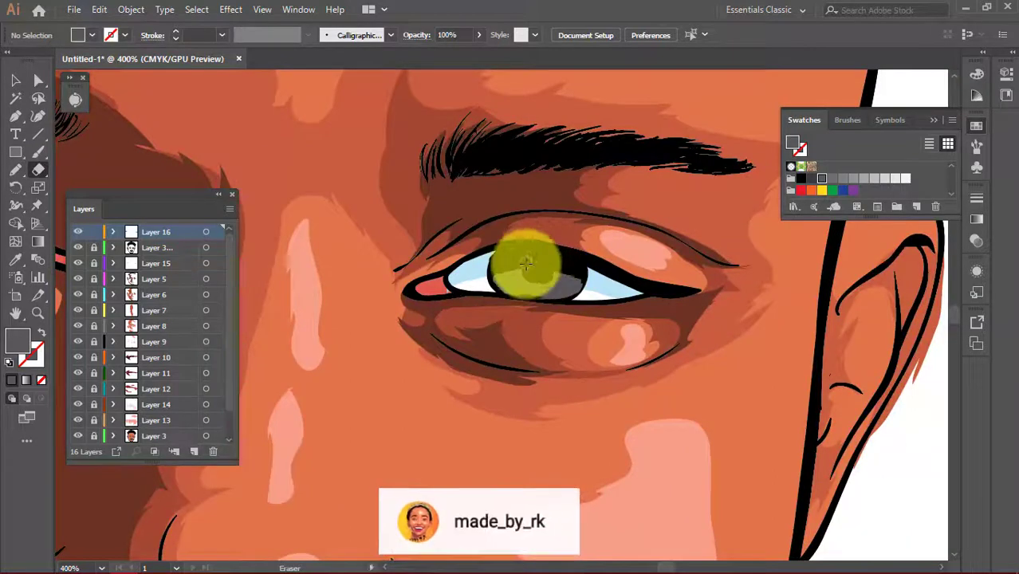
{"action": "key", "text": "ctrl+minus"}
{"action": "key", "text": "ctrl+a"}
On another new layer, draw a white highlight across the iris, then add one more layer
{"action": "left_click", "coordinate": [193, 451]}
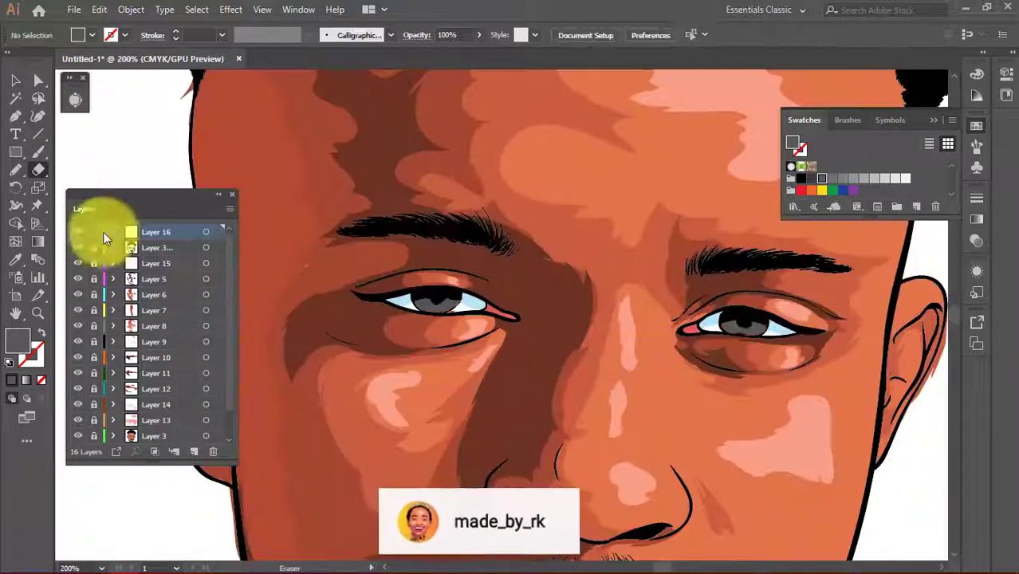
{"action": "scroll", "coordinate": [774, 269], "scroll_direction": "up", "scroll_amount": 6}
{"action": "key", "text": "n"}
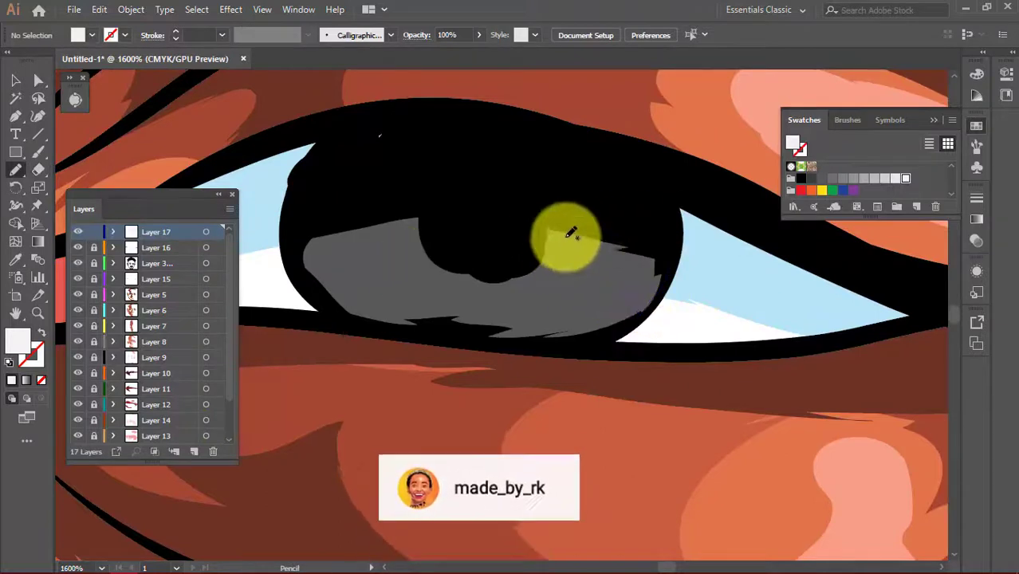
{"action": "left_click_drag", "start_coordinate": [568, 237], "coordinate": [656, 289]}
{"action": "scroll", "coordinate": [484, 272], "scroll_direction": "down", "scroll_amount": 4}
{"action": "scroll", "coordinate": [602, 137], "scroll_direction": "down", "scroll_amount": 3}
{"action": "left_click_drag", "start_coordinate": [602, 136], "coordinate": [627, 370]}
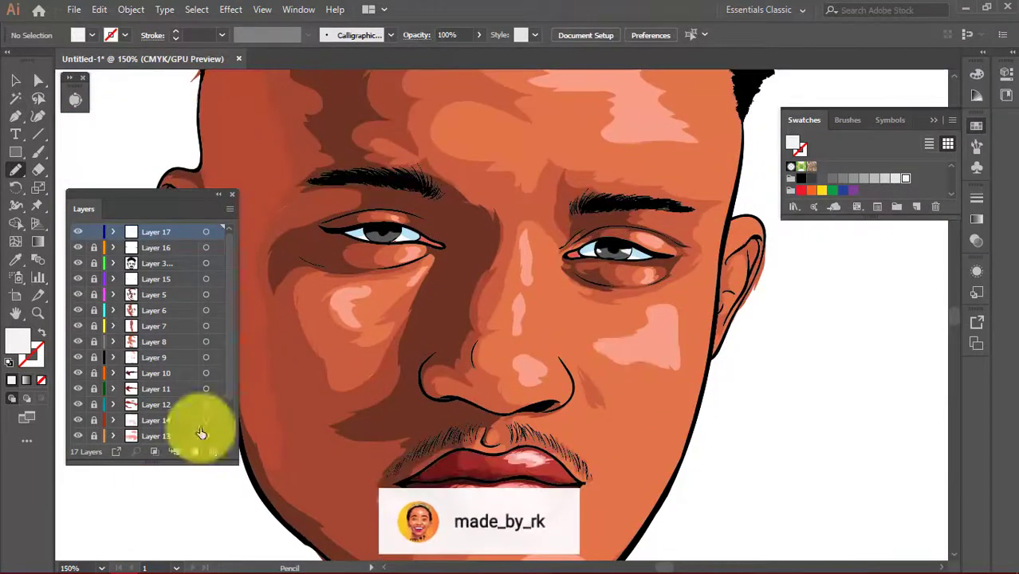
{"action": "scroll", "coordinate": [363, 222], "scroll_direction": "up", "scroll_amount": 6}
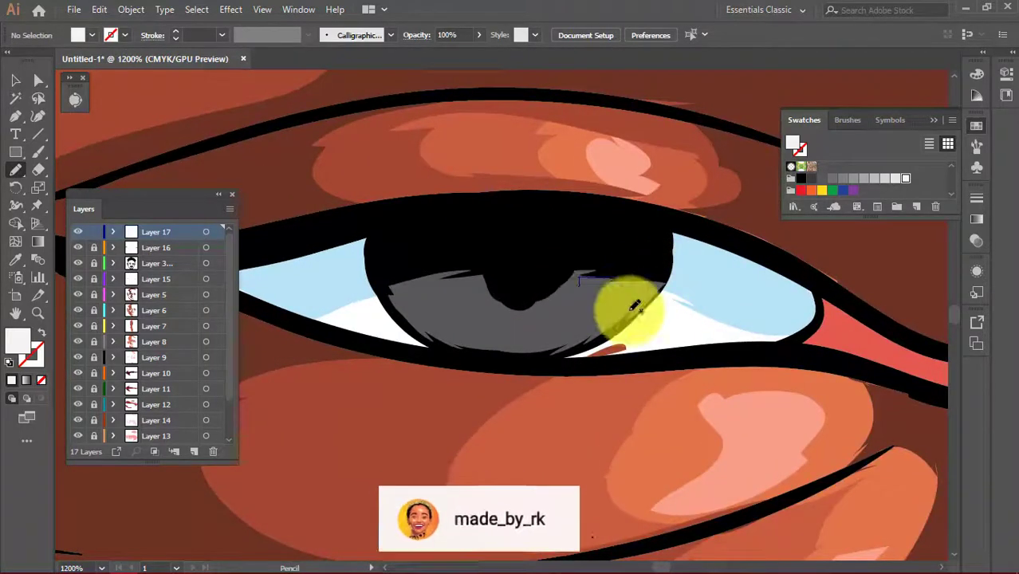
{"action": "scroll", "coordinate": [595, 221], "scroll_direction": "down", "scroll_amount": 5}
{"action": "scroll", "coordinate": [631, 283], "scroll_direction": "down", "scroll_amount": 2}
{"action": "scroll", "coordinate": [630, 283], "scroll_direction": "down", "scroll_amount": 1}
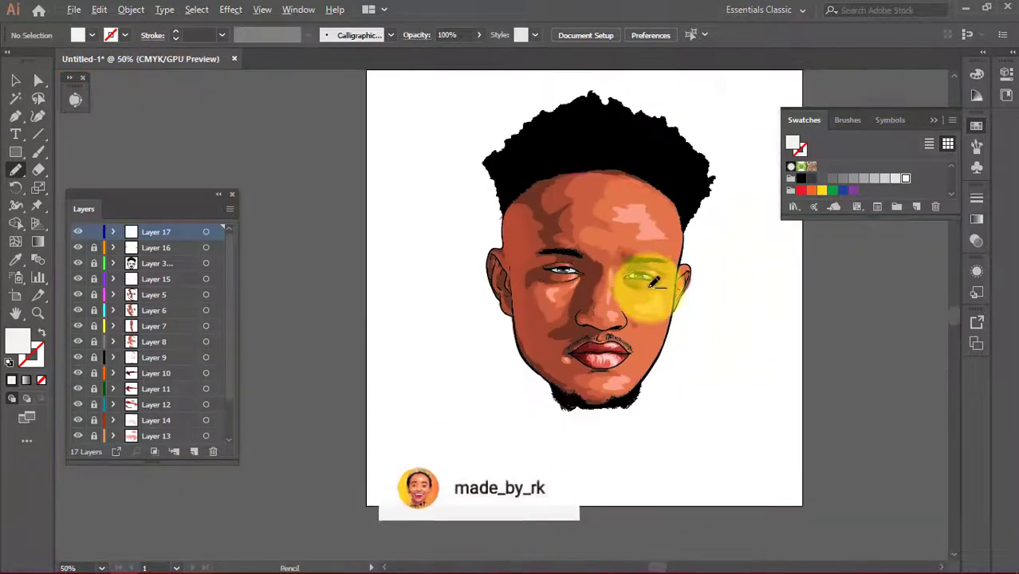
{"action": "key", "text": "ctrl+l"}
Move the new layer to the top and give the Paintbrush a darker three-stop gradient stroke, no fill
{"action": "left_click_drag", "start_coordinate": [162, 229], "coordinate": [162, 231]}
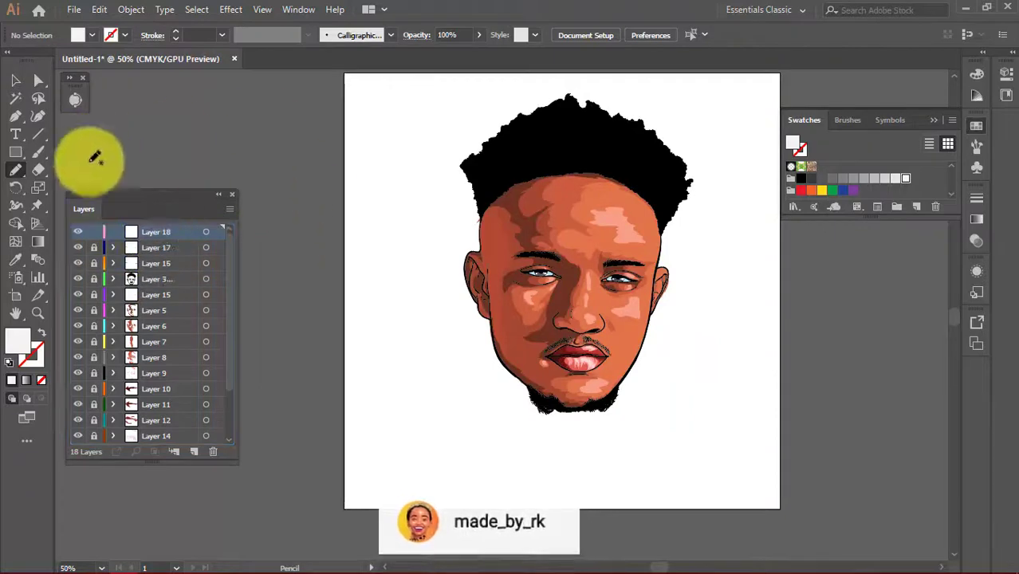
{"action": "left_click", "coordinate": [38, 151]}
{"action": "left_click", "coordinate": [976, 220]}
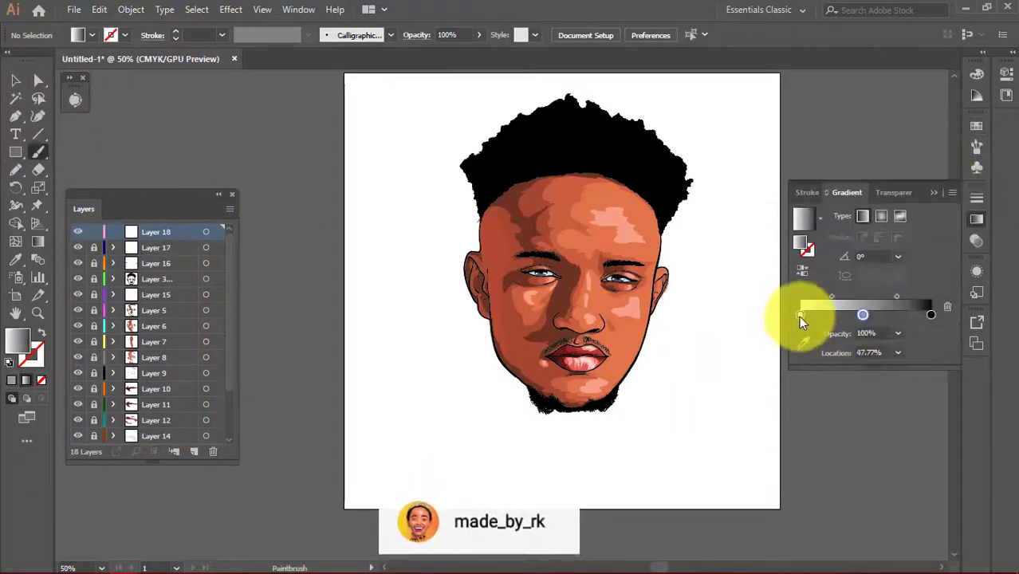
{"action": "double_click", "coordinate": [800, 314]}
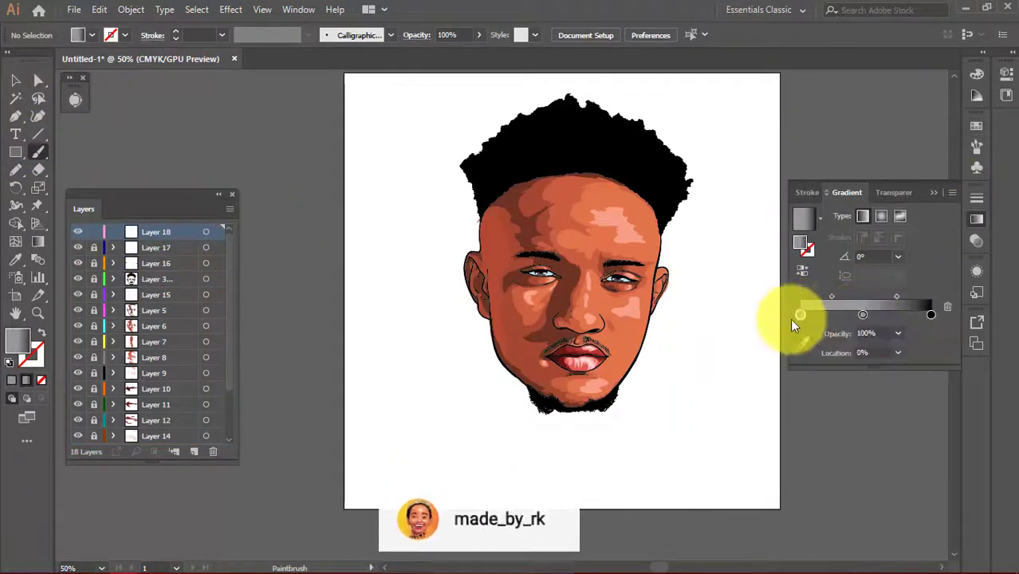
{"action": "double_click", "coordinate": [801, 314]}
{"action": "left_click", "coordinate": [795, 317]}
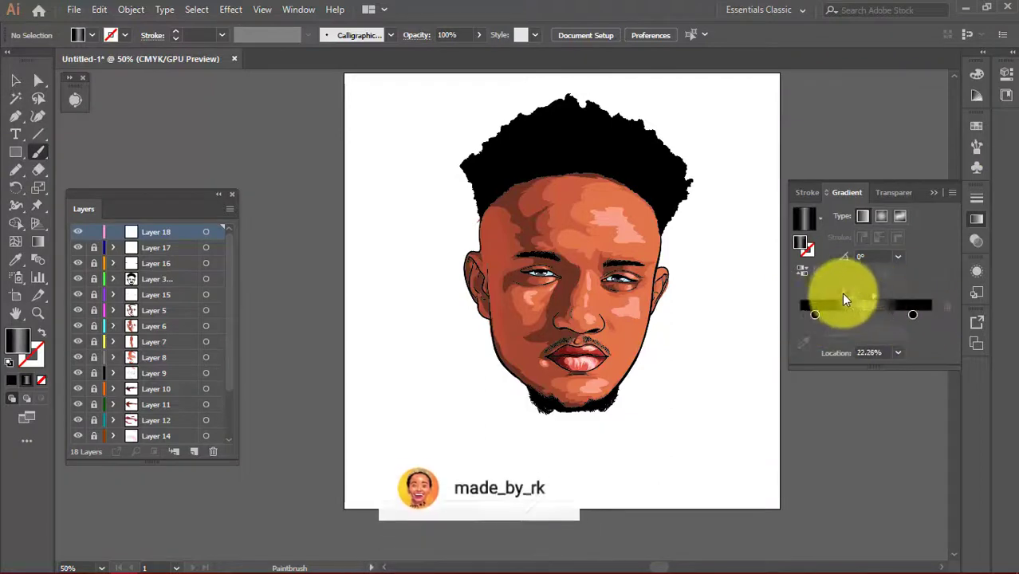
{"action": "left_click", "coordinate": [871, 314]}
{"action": "left_click_drag", "start_coordinate": [822, 303], "coordinate": [859, 303]}
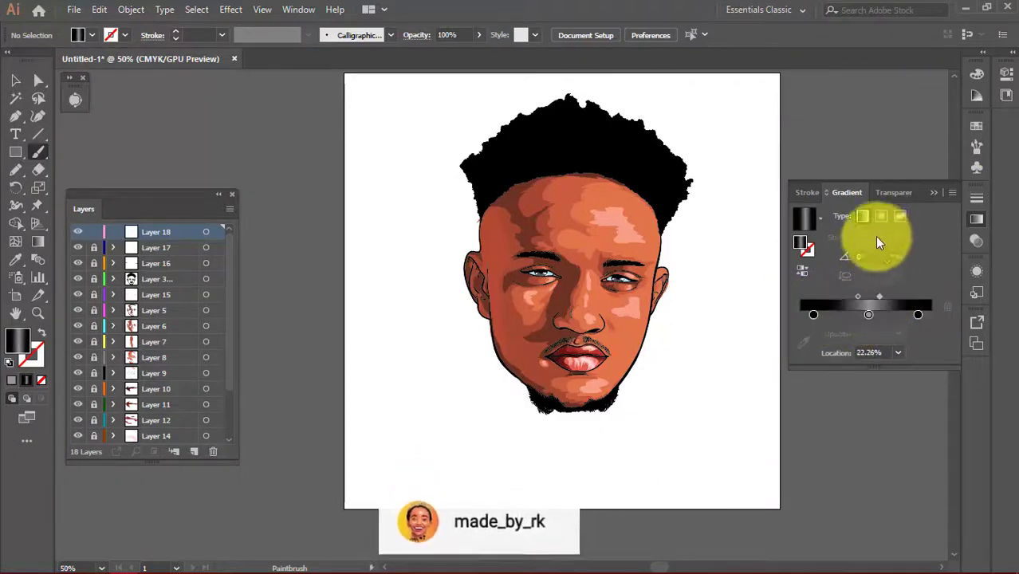
{"action": "left_click", "coordinate": [863, 216]}
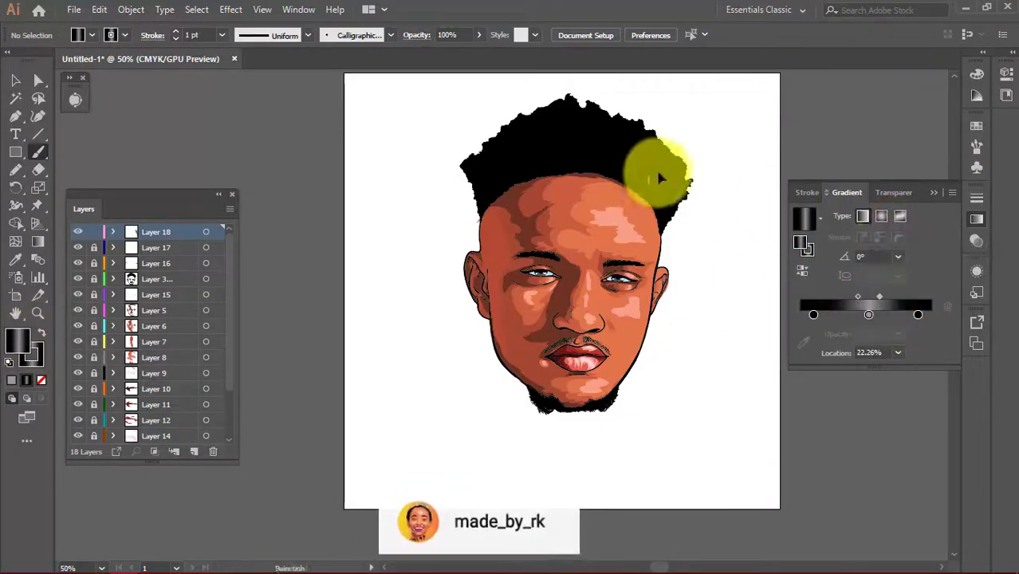
{"action": "left_click", "coordinate": [41, 380]}
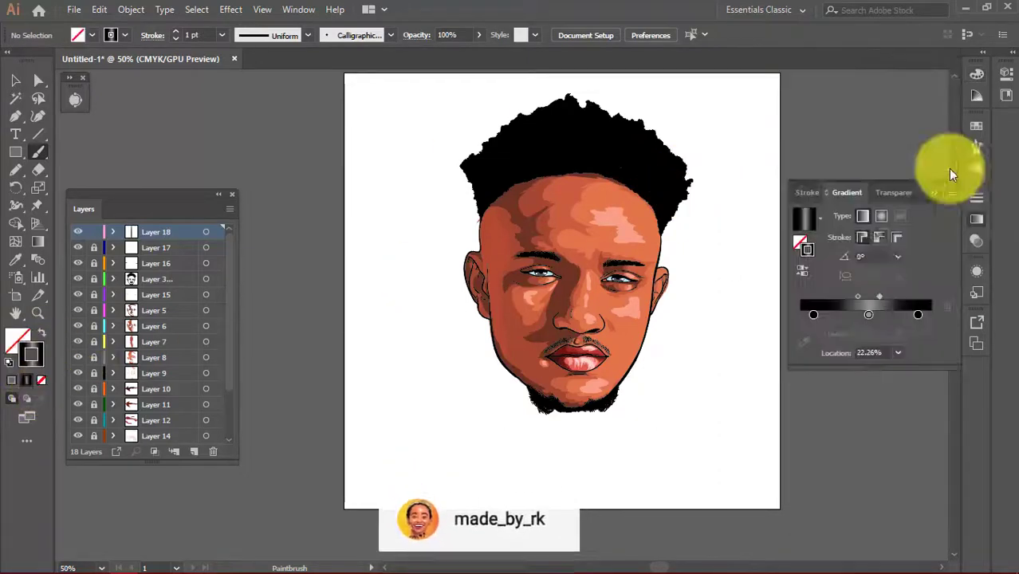
Paint light strands across the hair, toggling the black hair silhouette to check the reference
{"action": "scroll", "coordinate": [636, 164], "scroll_direction": "up", "scroll_amount": 5}
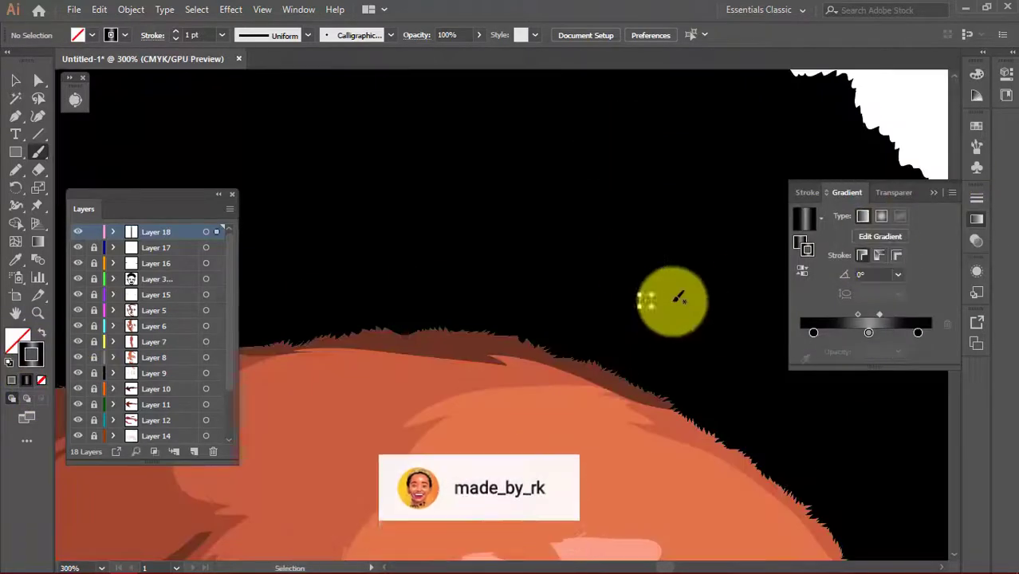
{"action": "left_click", "coordinate": [977, 219]}
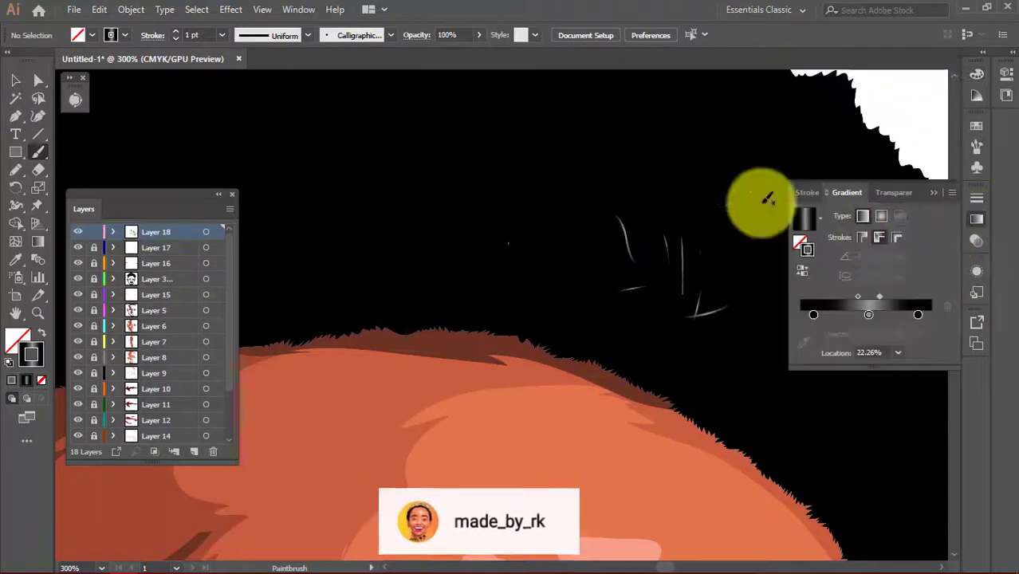
{"action": "left_click", "coordinate": [895, 237]}
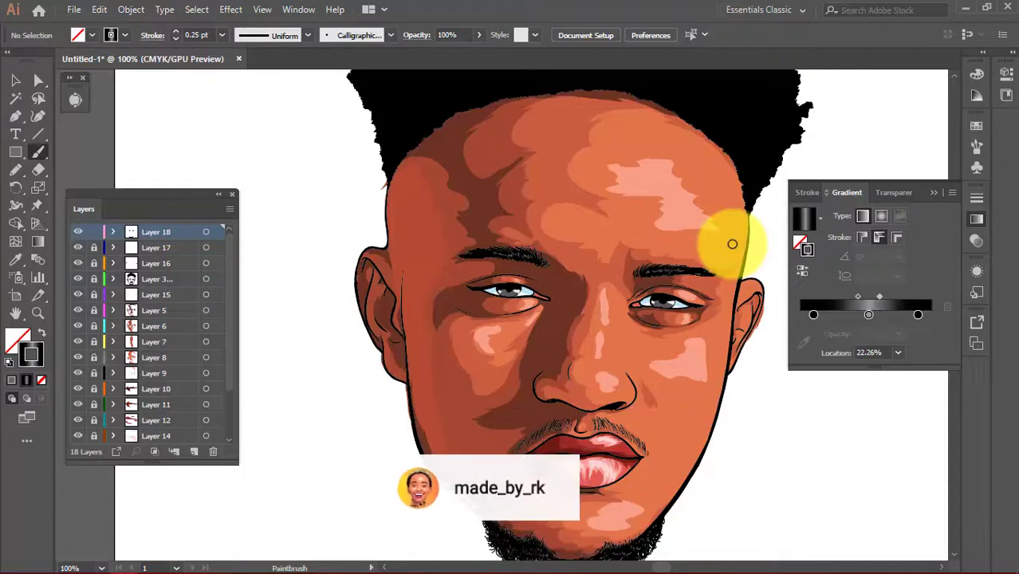
{"action": "left_click", "coordinate": [77, 278]}
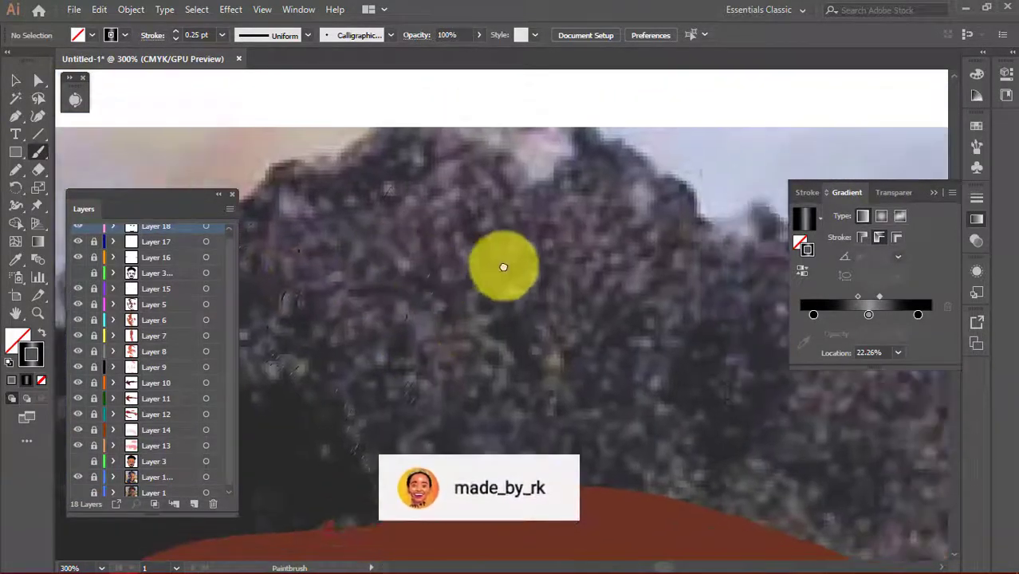
{"action": "left_click", "coordinate": [78, 272]}
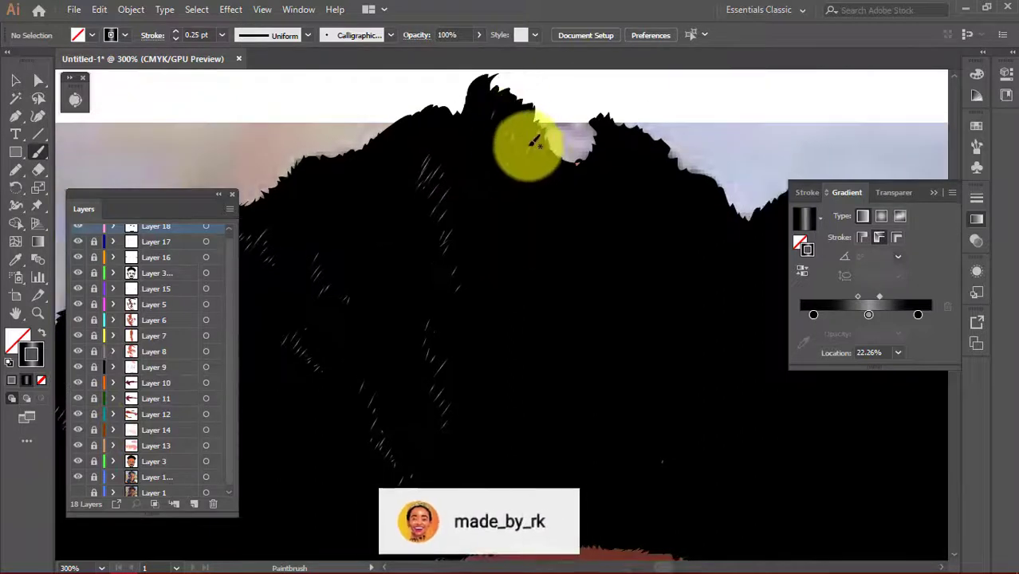
{"action": "scroll", "coordinate": [504, 218], "scroll_direction": "down", "scroll_amount": 4}
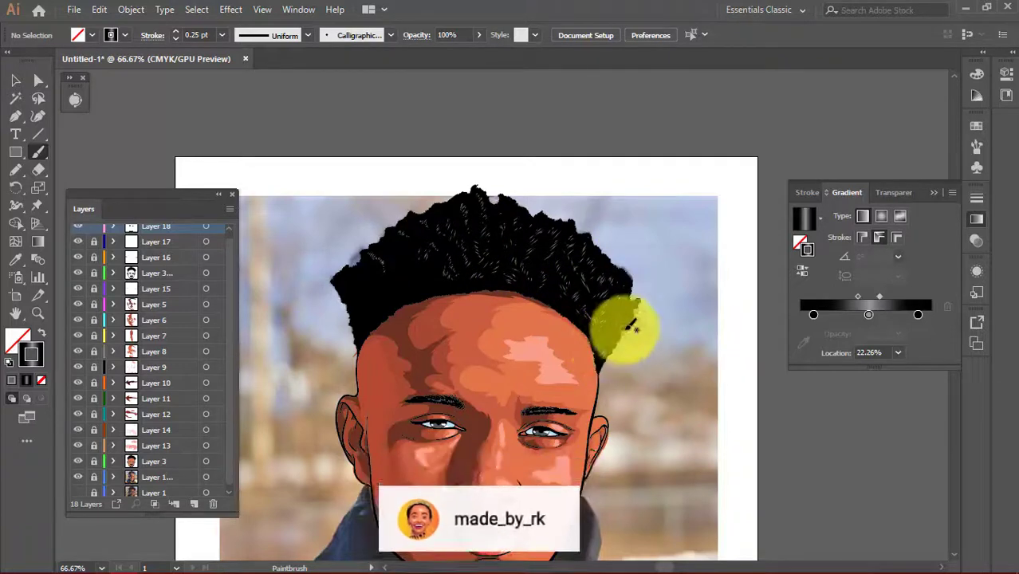
{"action": "key", "text": "ctrl+minus"}
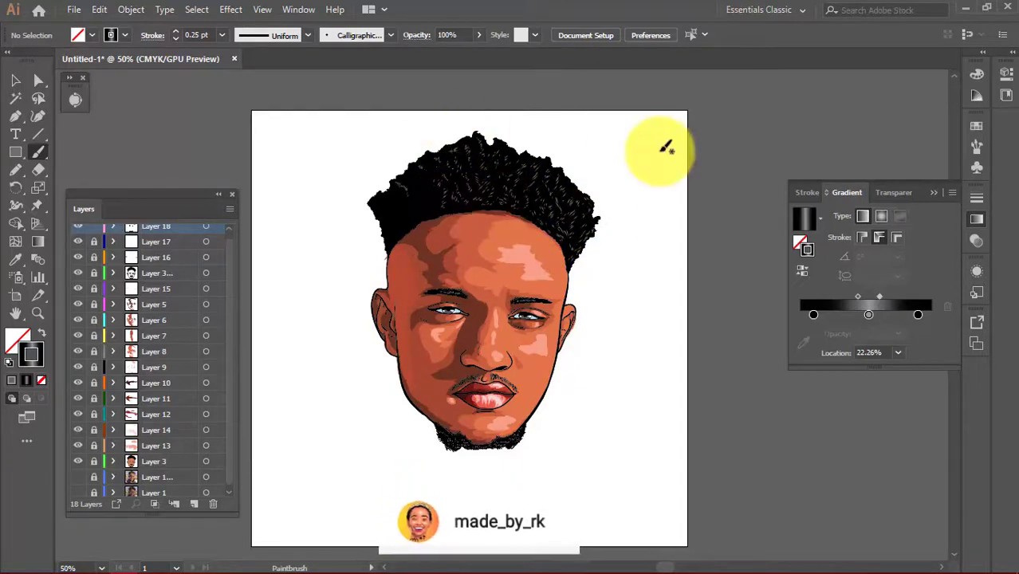
{"action": "scroll", "coordinate": [666, 148], "scroll_direction": "down", "scroll_amount": 1}
{"action": "scroll", "coordinate": [429, 160], "scroll_direction": "up", "scroll_amount": 3}
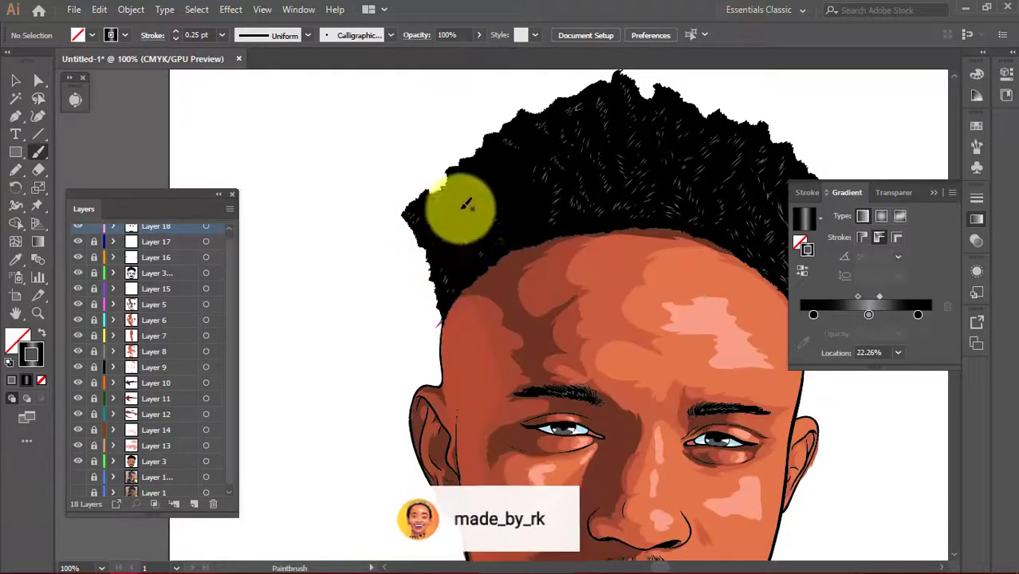
{"action": "mouse_move", "coordinate": [461, 200]}
{"action": "left_mouse_down"}
{"action": "mouse_move", "coordinate": [510, 178]}
{"action": "mouse_move", "coordinate": [446, 186]}
{"action": "left_mouse_up"}
{"action": "scroll", "coordinate": [568, 197], "scroll_direction": "down", "scroll_amount": 2}
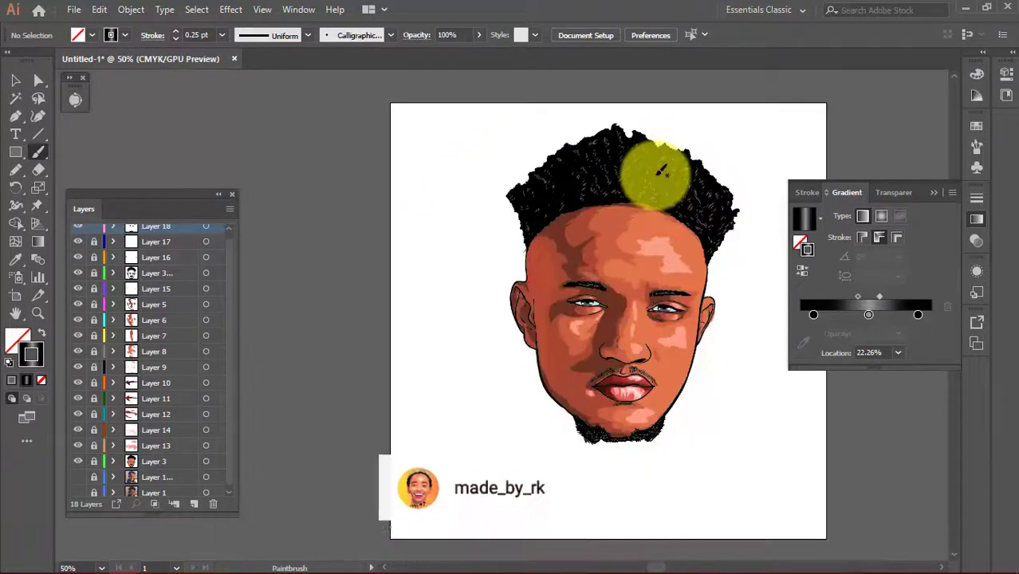
Draw an artboard-sized rectangle with the orange-yellow gradient, reversed so red sits left
{"action": "left_click", "coordinate": [977, 125]}
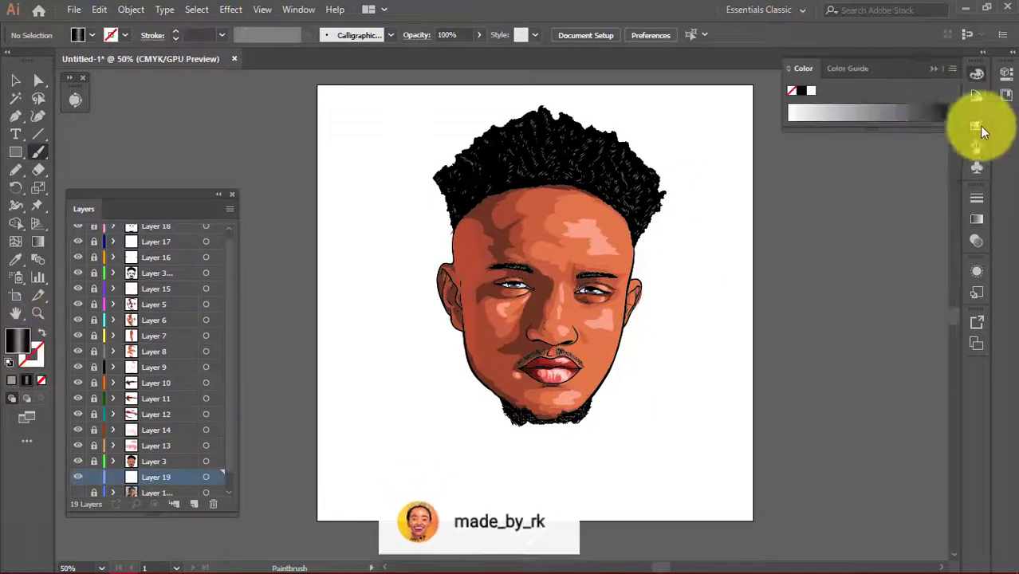
{"action": "left_click", "coordinate": [926, 186]}
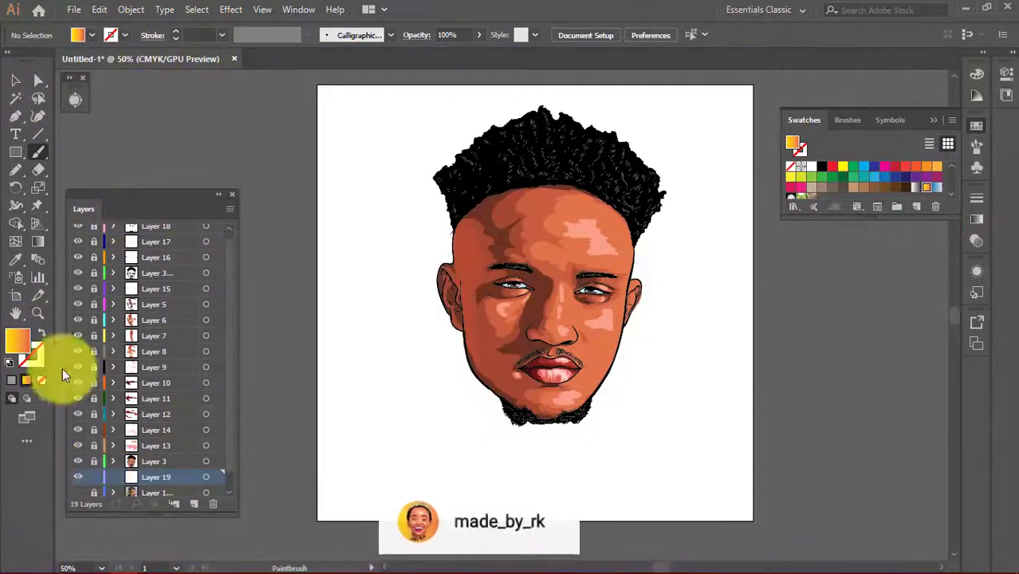
{"action": "key", "text": "m"}
{"action": "left_click_drag", "start_coordinate": [768, 527], "coordinate": [773, 532]}
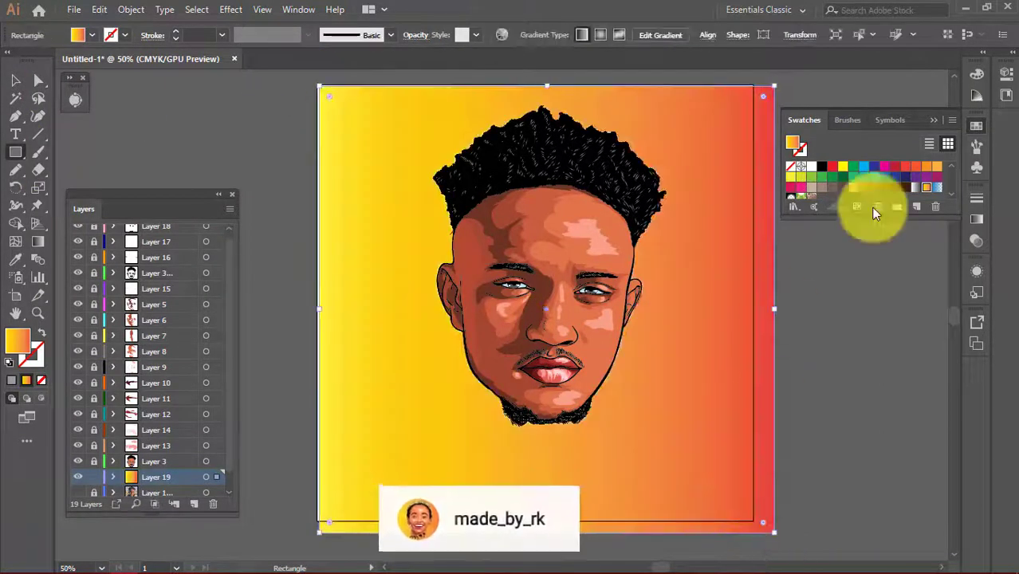
{"action": "left_click", "coordinate": [977, 218]}
{"action": "left_click", "coordinate": [844, 293]}
{"action": "mouse_move", "coordinate": [849, 333]}
{"action": "left_mouse_down"}
{"action": "mouse_move", "coordinate": [908, 334]}
{"action": "mouse_move", "coordinate": [870, 333]}
{"action": "left_mouse_up"}
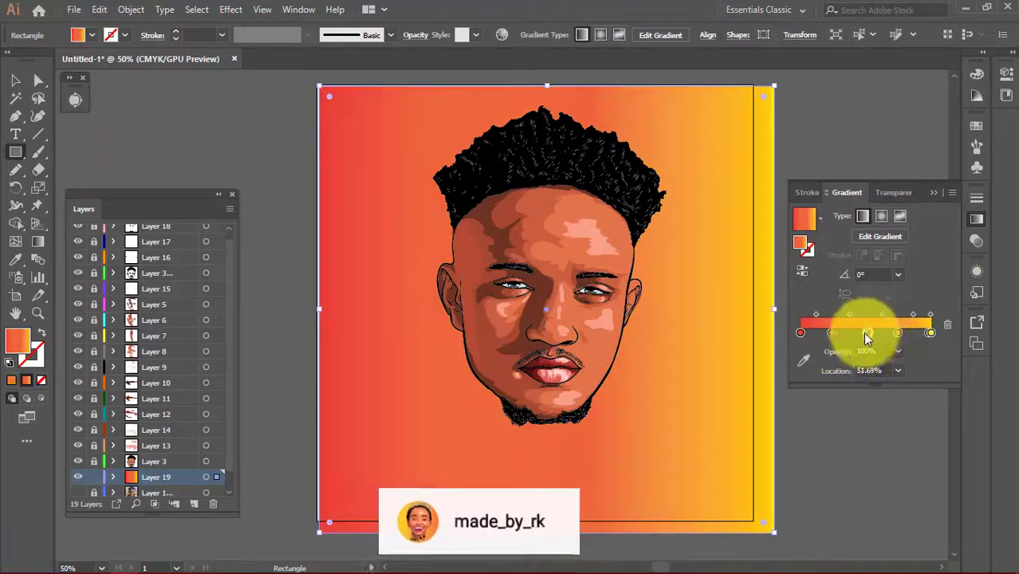
{"action": "left_click", "coordinate": [93, 477]}
Unlock Layers 5 through 9, select the Eraser and pan across the face
{"action": "scroll", "coordinate": [576, 227], "scroll_direction": "up", "scroll_amount": 4}
{"action": "scroll", "coordinate": [638, 365], "scroll_direction": "up", "scroll_amount": 2}
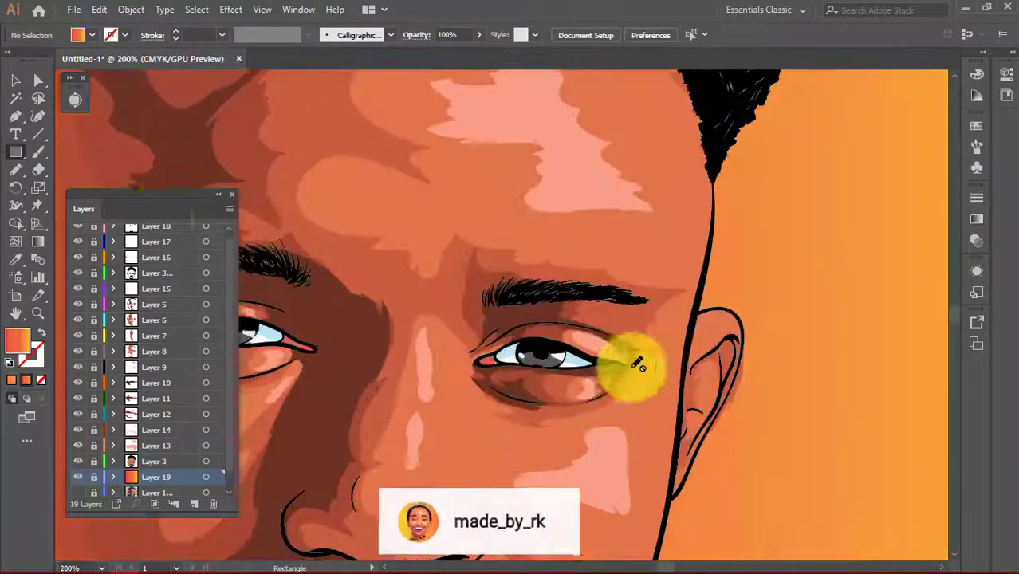
{"action": "left_click_drag", "start_coordinate": [97, 329], "coordinate": [94, 366]}
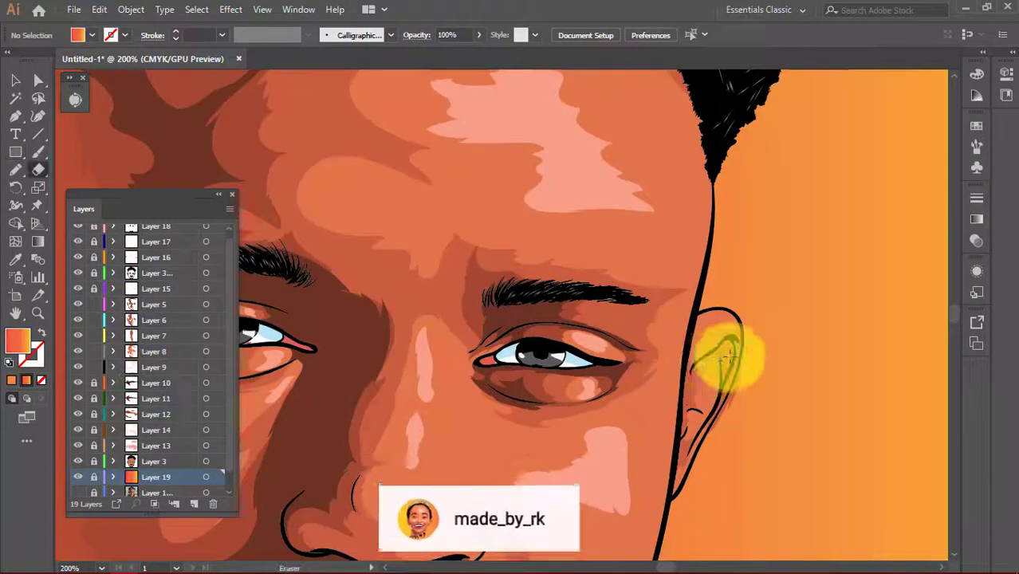
{"action": "key", "text": "shift+e"}
{"action": "scroll", "coordinate": [723, 348], "scroll_direction": "up", "scroll_amount": 2}
{"action": "scroll", "coordinate": [638, 337], "scroll_direction": "up", "scroll_amount": 1}
{"action": "mouse_move", "coordinate": [638, 337]}
{"action": "left_mouse_down"}
{"action": "mouse_move", "coordinate": [660, 285]}
{"action": "mouse_move", "coordinate": [547, 405]}
{"action": "mouse_move", "coordinate": [437, 302]}
{"action": "mouse_move", "coordinate": [520, 382]}
{"action": "mouse_move", "coordinate": [501, 369]}
{"action": "mouse_move", "coordinate": [546, 250]}
{"action": "left_mouse_up"}
{"action": "scroll", "coordinate": [516, 356], "scroll_direction": "down", "scroll_amount": 5}
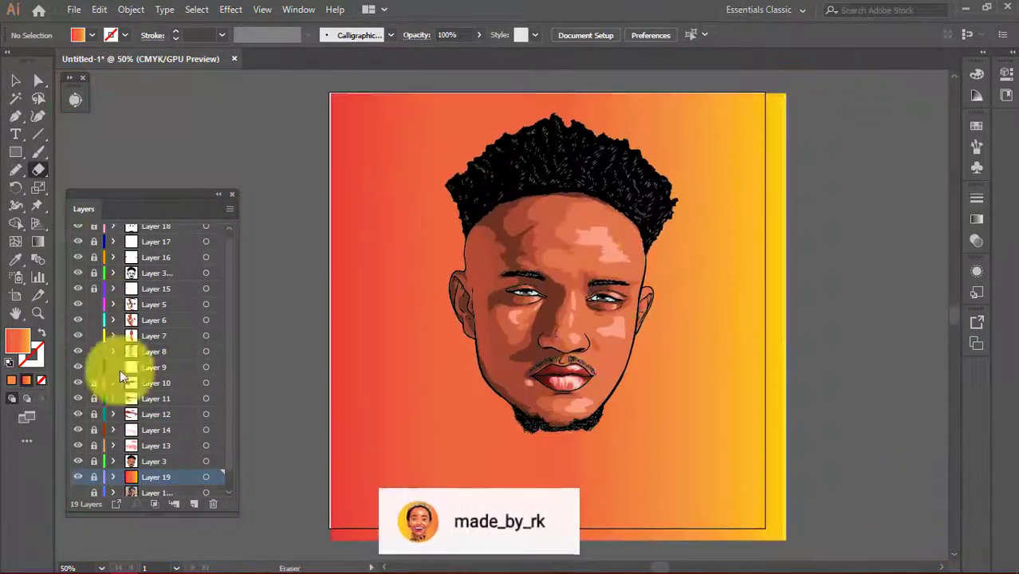
{"action": "left_click", "coordinate": [67, 16]}
Export the portrait artwork as a JPEG, accepting the default JPEG options
{"action": "left_click", "coordinate": [341, 287]}
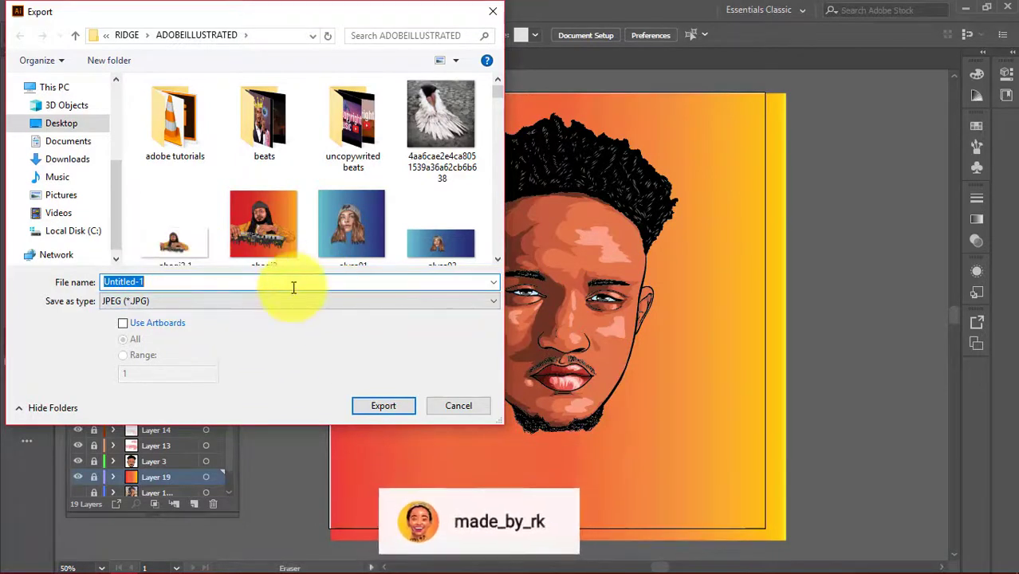
{"action": "left_click", "coordinate": [383, 405]}
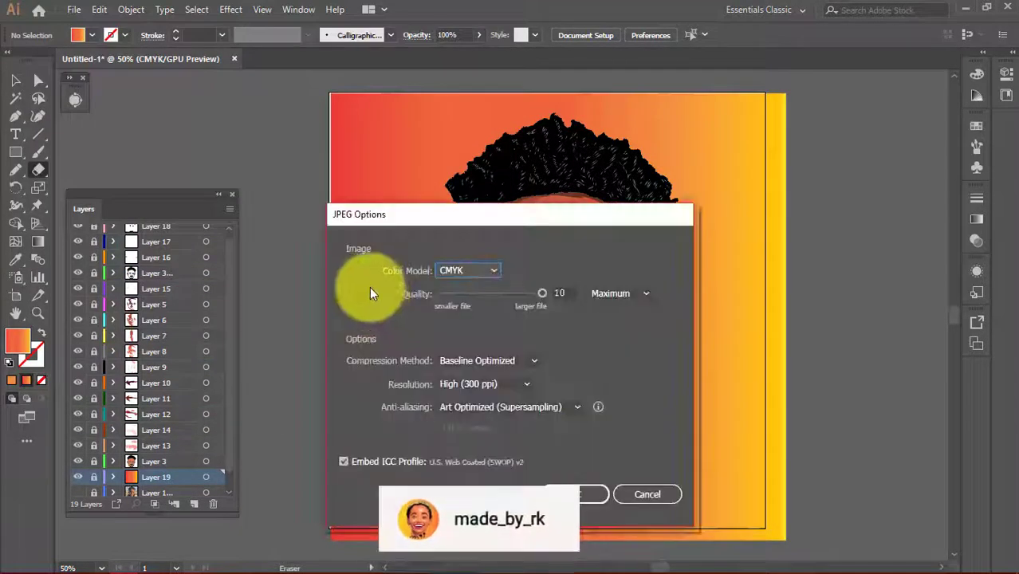
{"action": "left_click", "coordinate": [574, 491]}
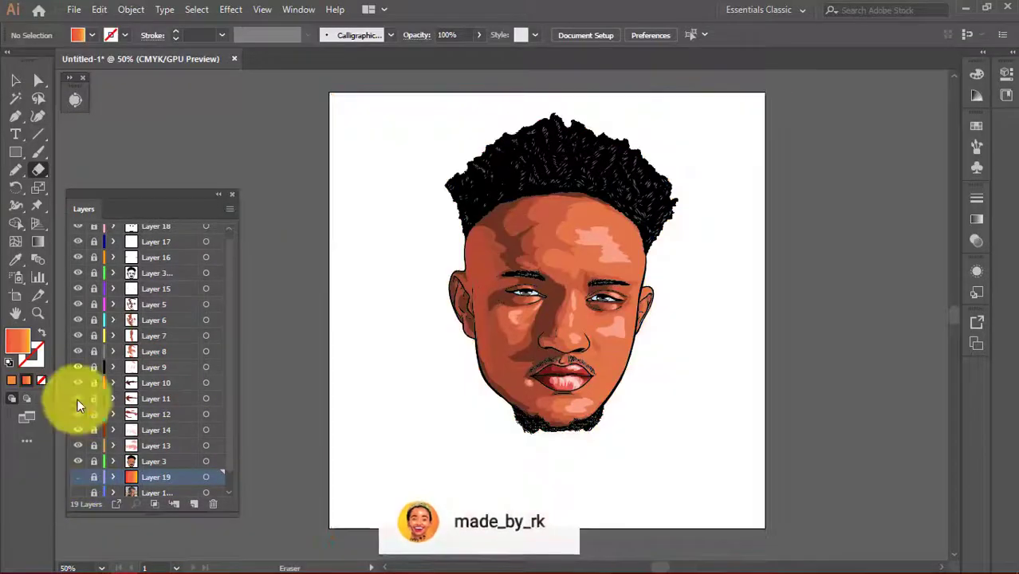
Export the white-background copy as JPEG named cheche2, then save the document as cheche.ai
{"action": "left_click", "coordinate": [73, 9]}
{"action": "left_click", "coordinate": [343, 290]}
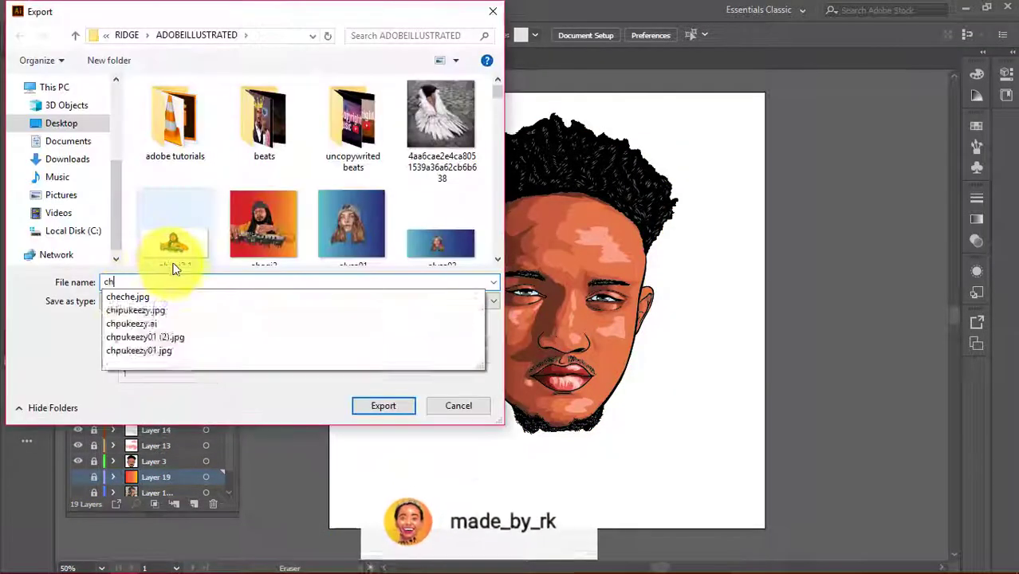
{"action": "left_click", "coordinate": [382, 404]}
{"action": "key", "text": "Return"}
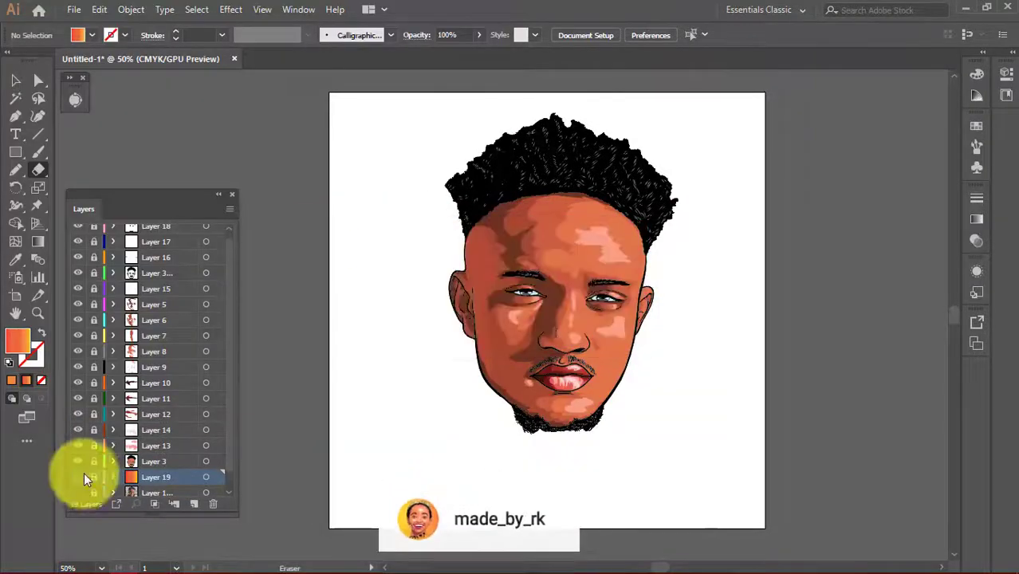
{"action": "type", "text": "che"}
{"action": "key", "text": "Return"}
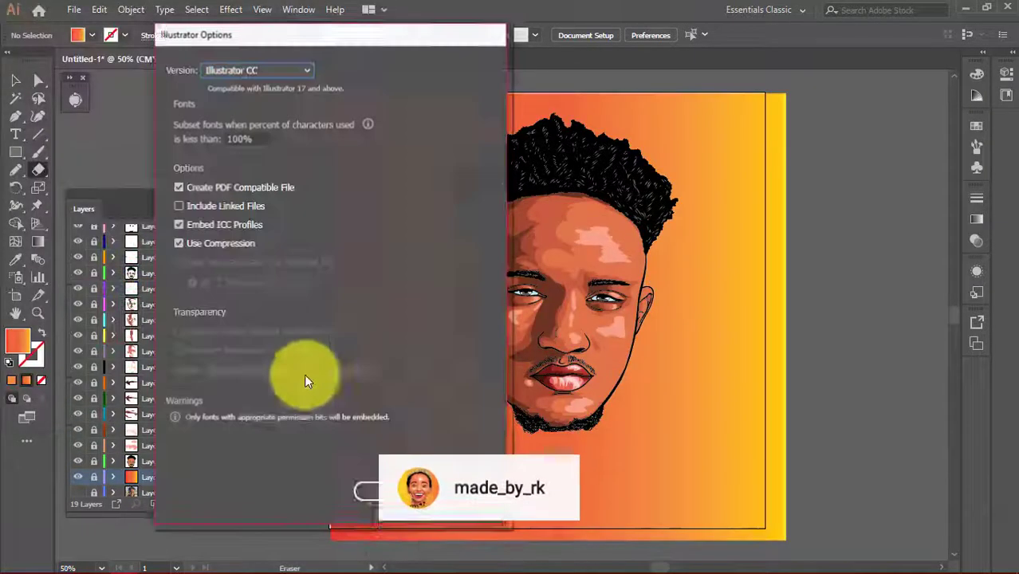
{"action": "key", "text": "Return"}
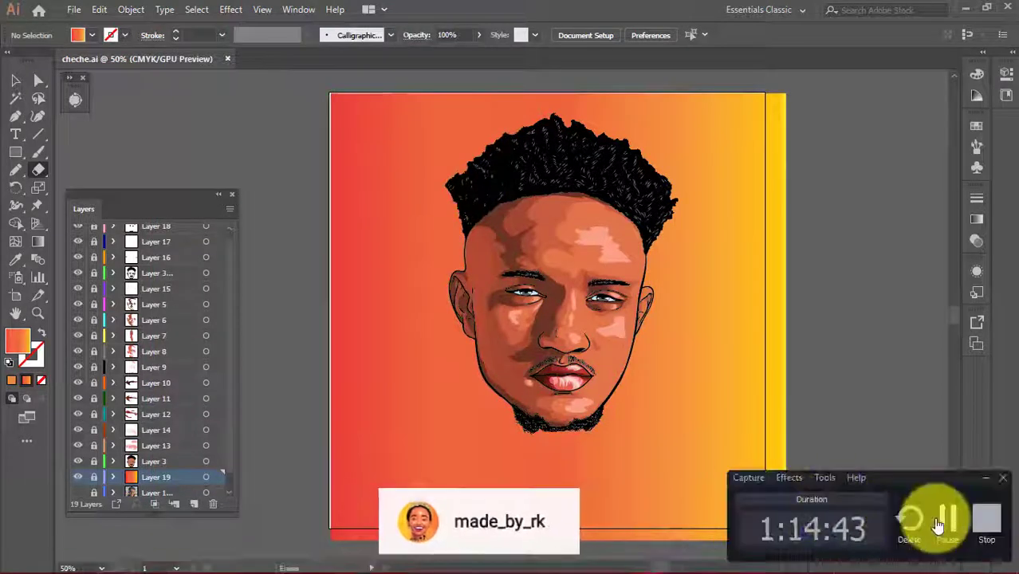